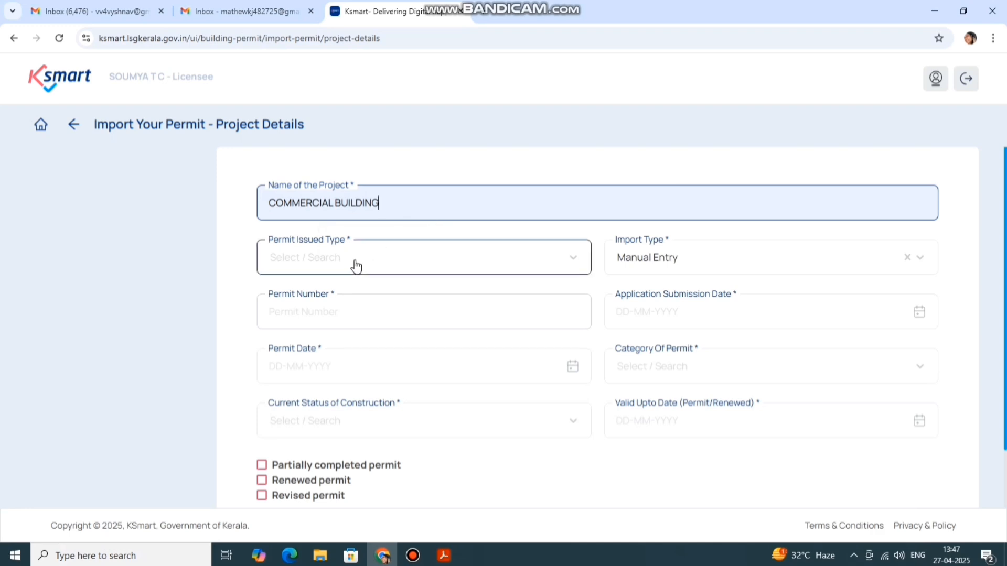
# Set the Permit Issued Type to Manual
pyautogui.click(355, 265)
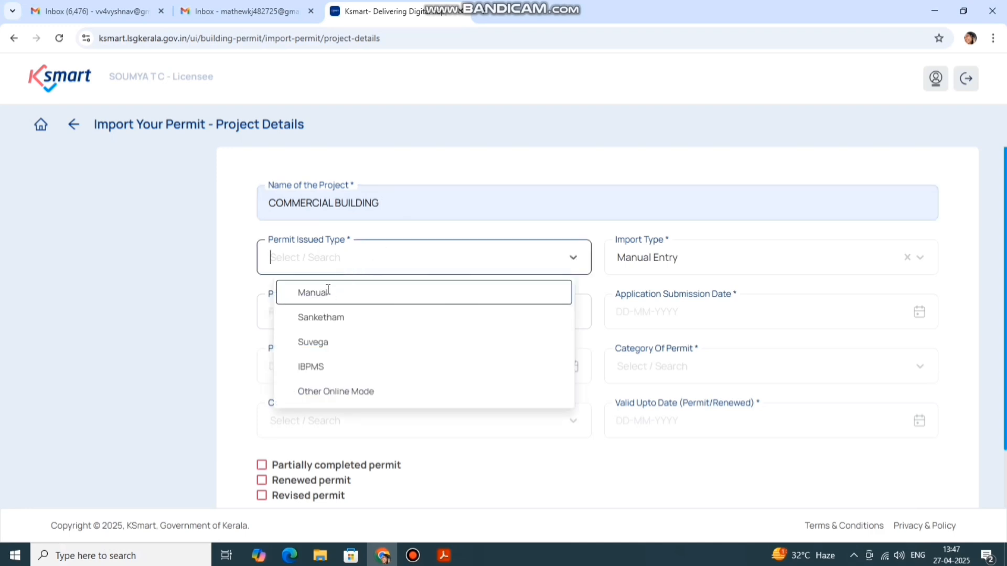
pyautogui.click(328, 290)
pyautogui.click(357, 265)
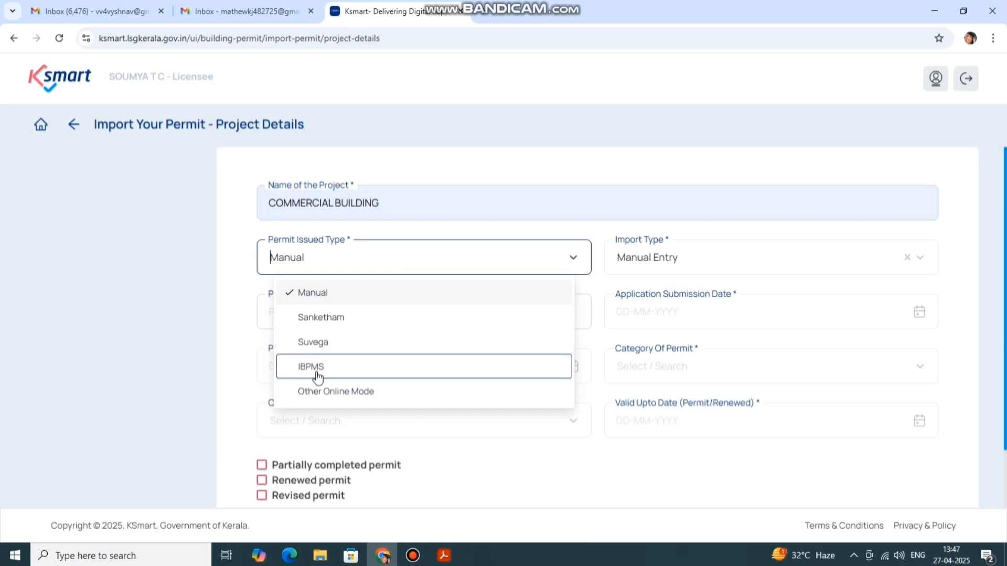
# Start the Permit Number entry and bring up the open PDF documents for reference
pyautogui.click(603, 237)
pyautogui.click(354, 309)
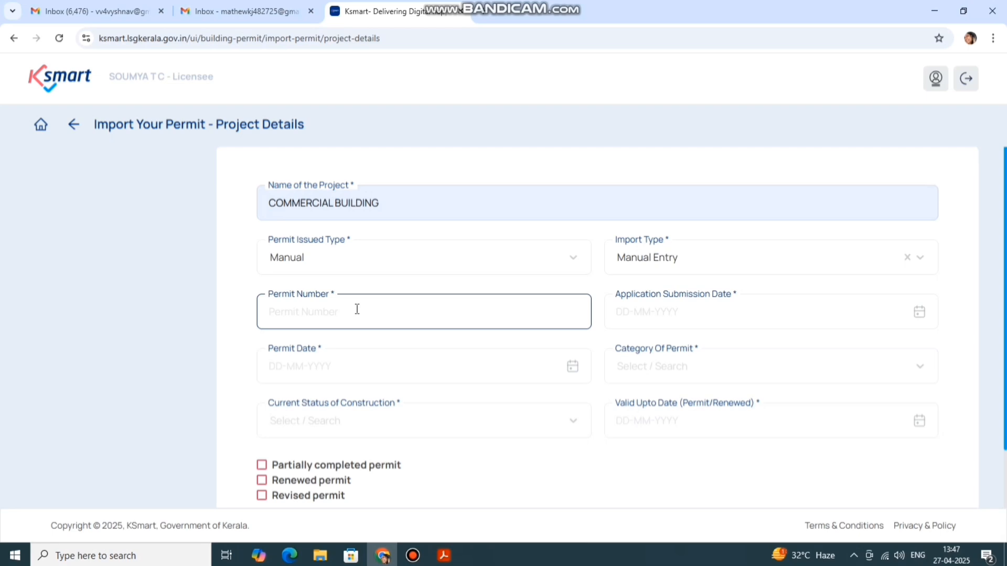
pyautogui.click(356, 309)
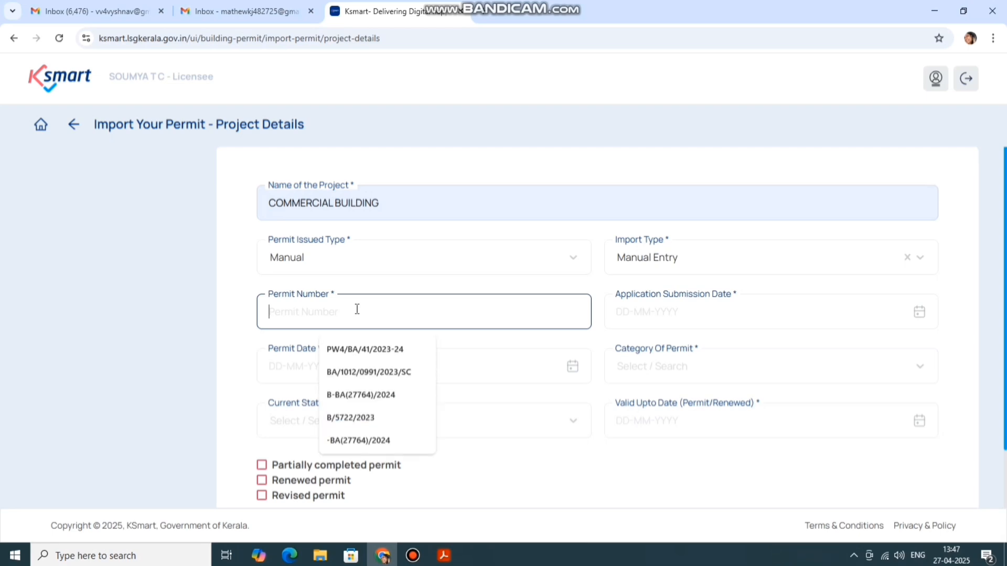
pyautogui.click(443, 555)
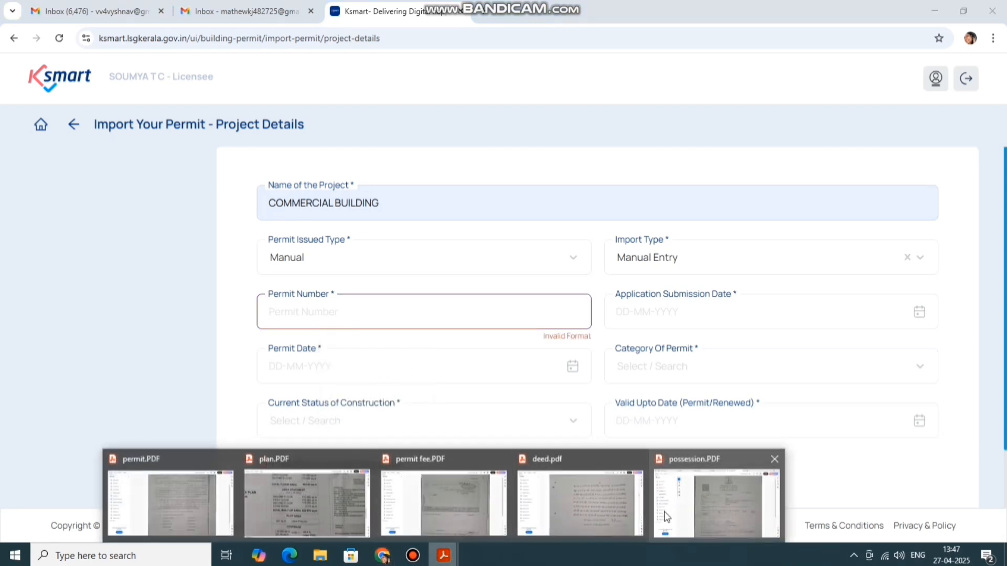
pyautogui.click(202, 509)
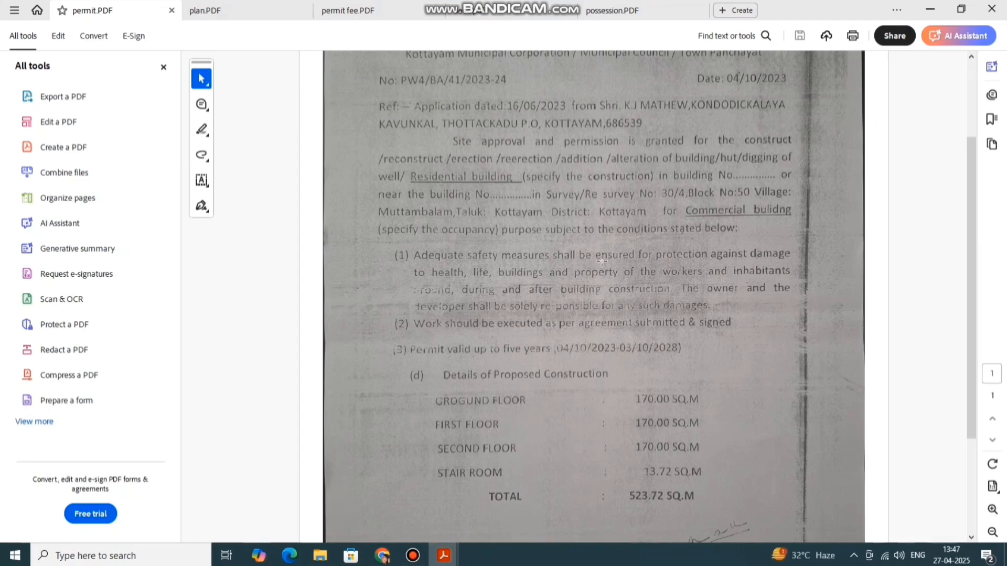
pyautogui.scroll(2, 602, 261)
pyautogui.scroll(1, 546, 171)
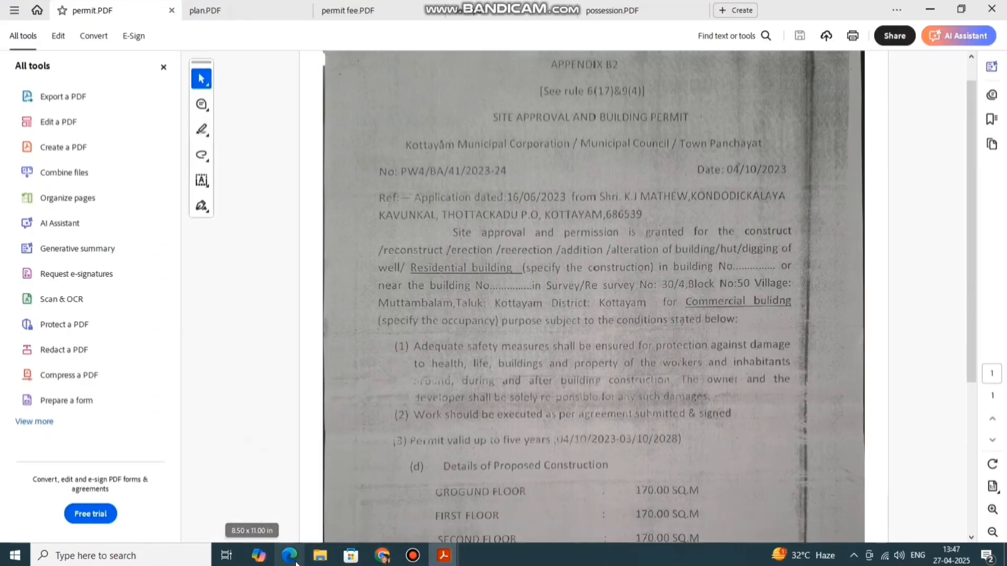
pyautogui.click(382, 556)
pyautogui.click(307, 319)
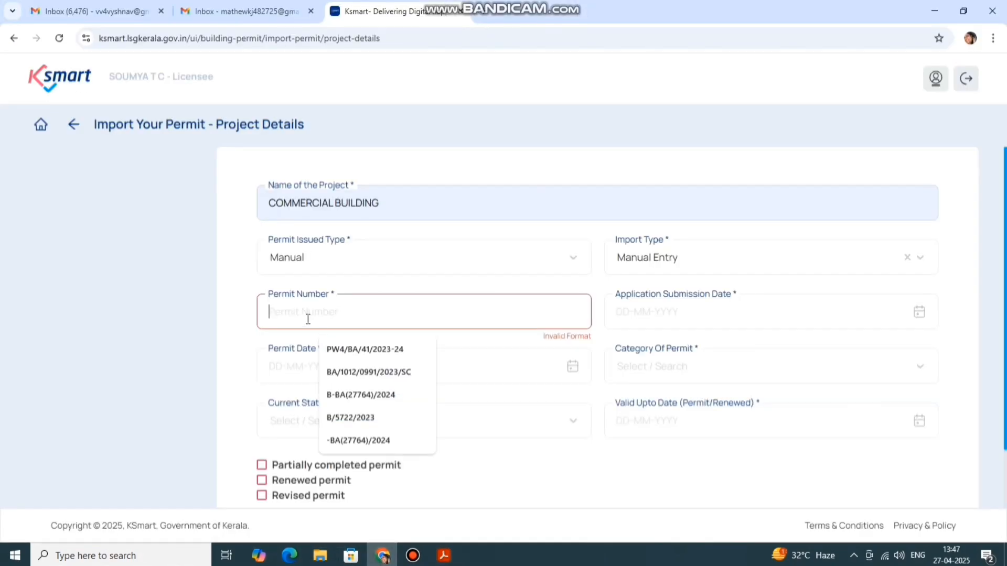
pyautogui.click(370, 351)
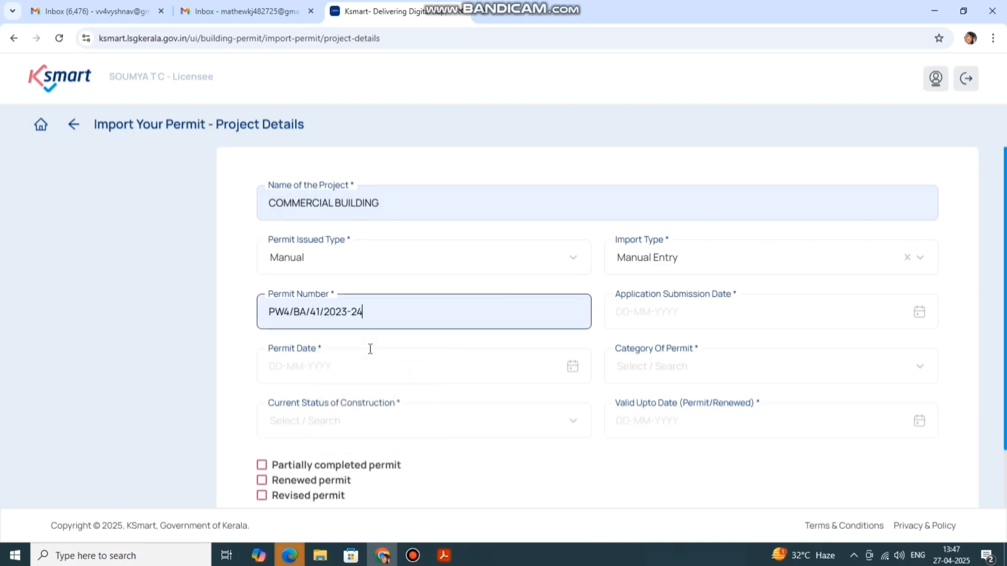
pyautogui.click(670, 318)
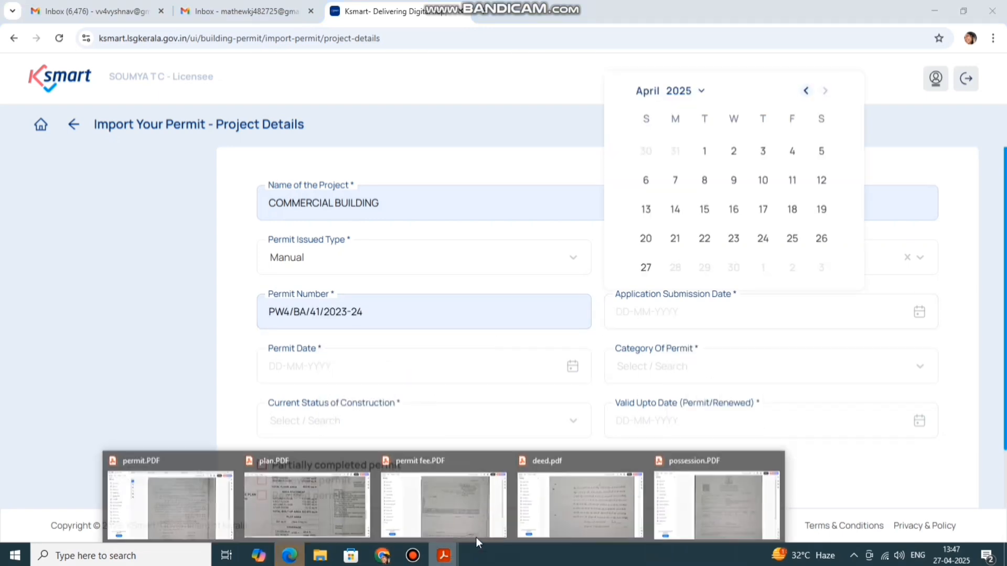
pyautogui.click(198, 501)
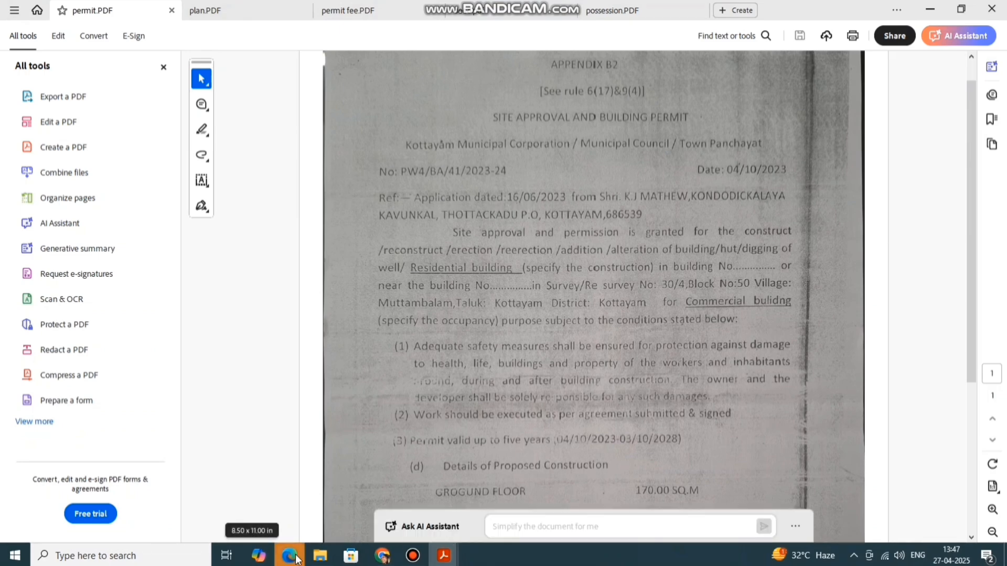
pyautogui.click(383, 556)
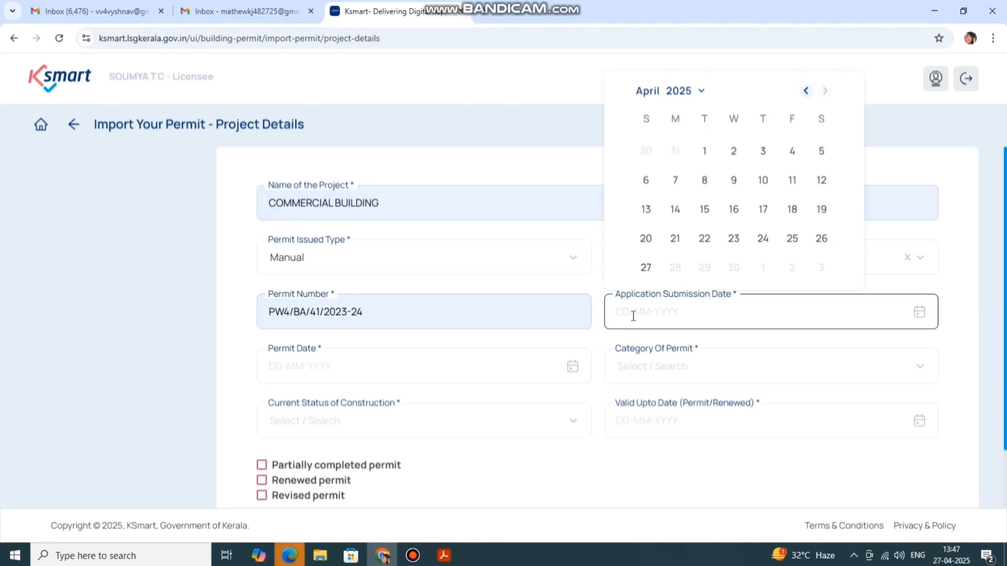
pyautogui.click(618, 312)
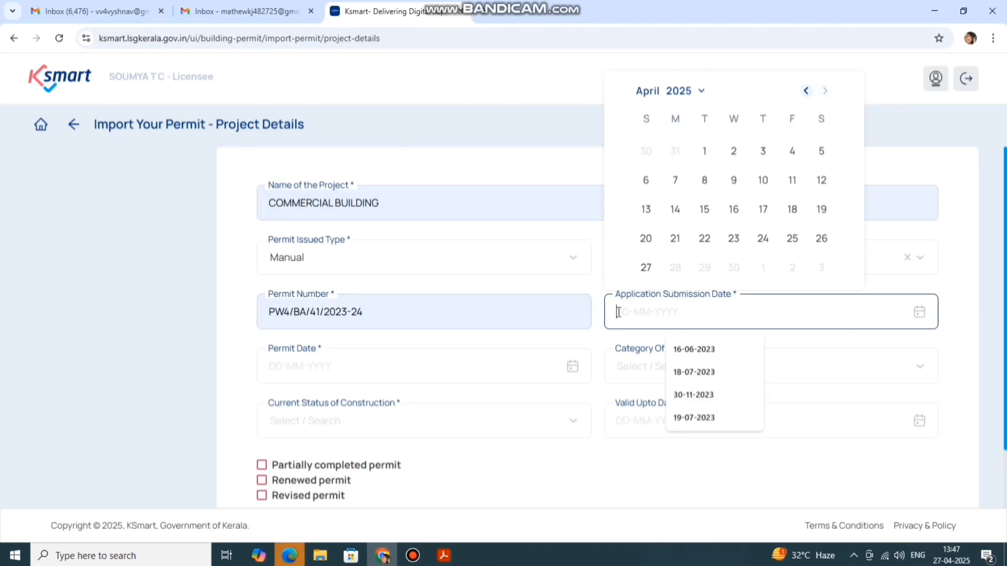
pyautogui.click(686, 349)
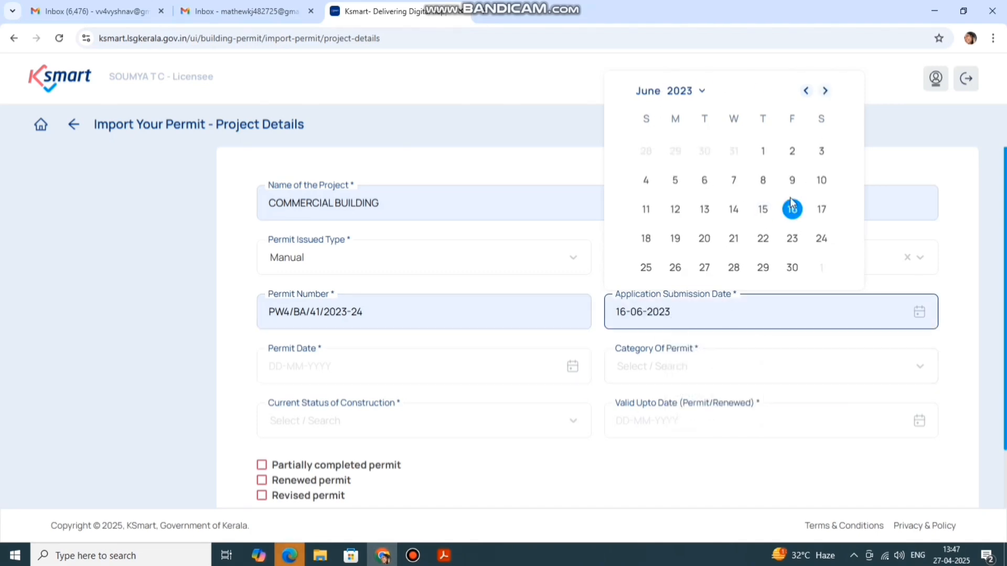
pyautogui.click(825, 92)
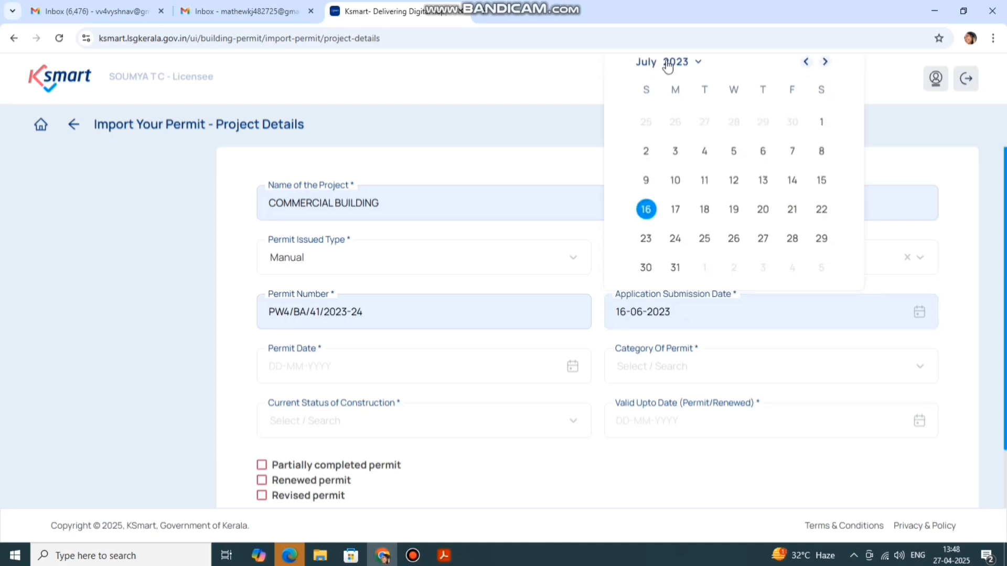
pyautogui.click(806, 61)
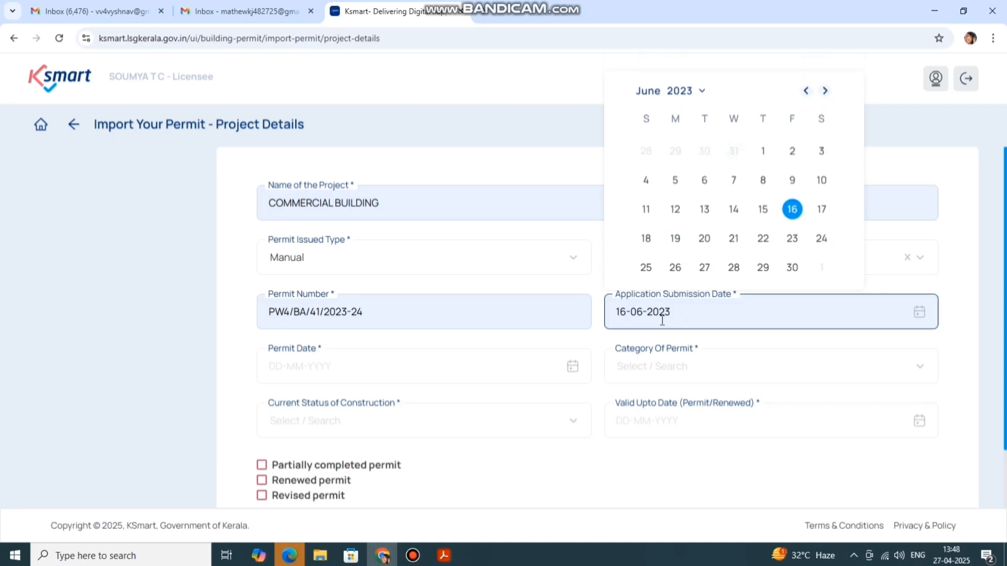
pyautogui.click(792, 209)
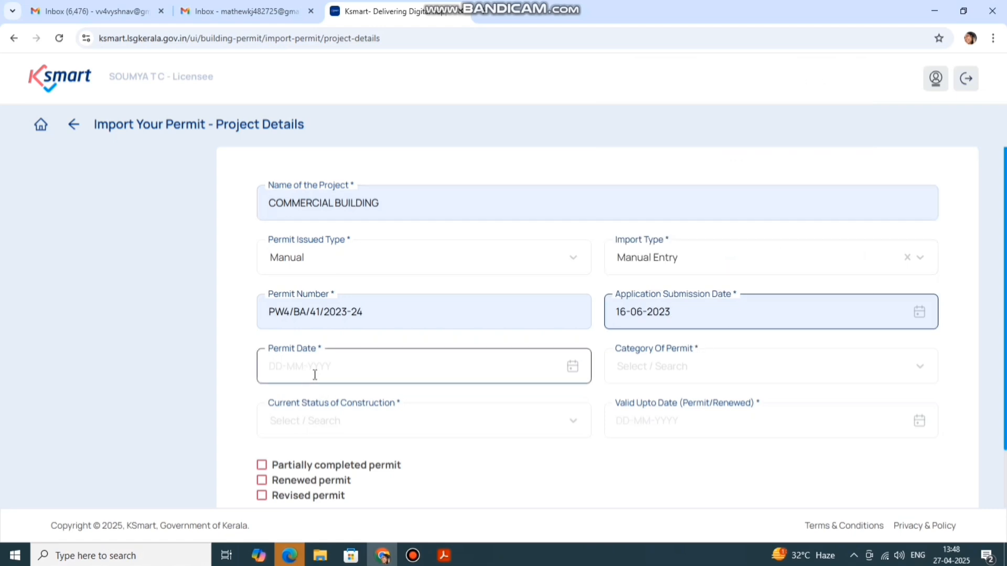
# Fill the permit date as 04-10-2023 after reading it in permit.PDF
pyautogui.moveTo(444, 556)
pyautogui.click(187, 507)
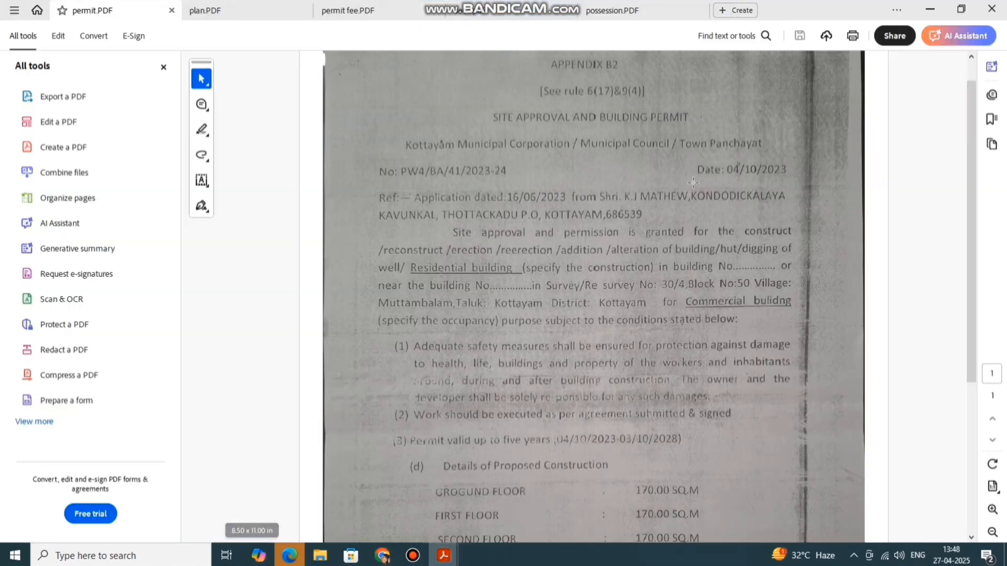
pyautogui.click(382, 556)
pyautogui.click(315, 372)
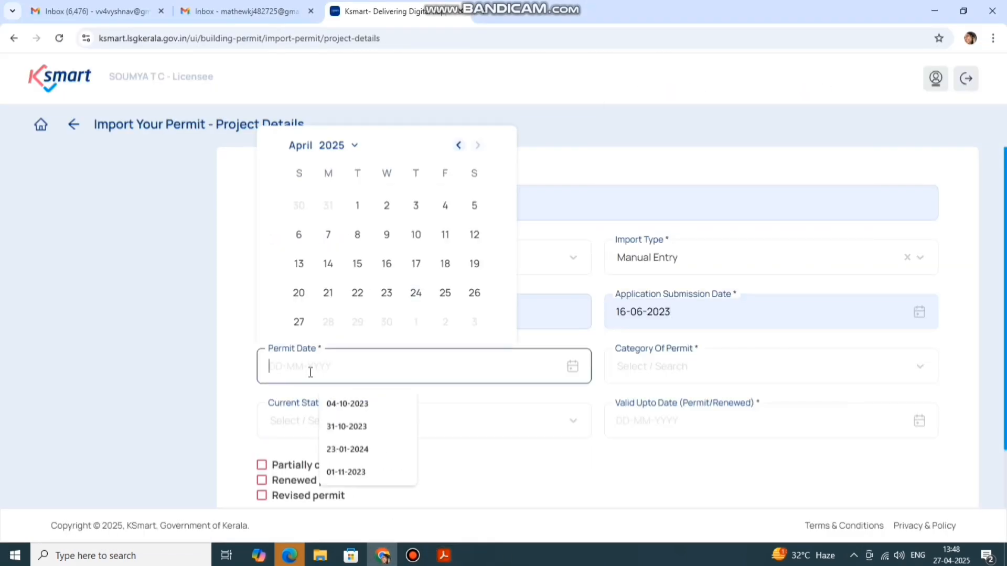
pyautogui.click(348, 403)
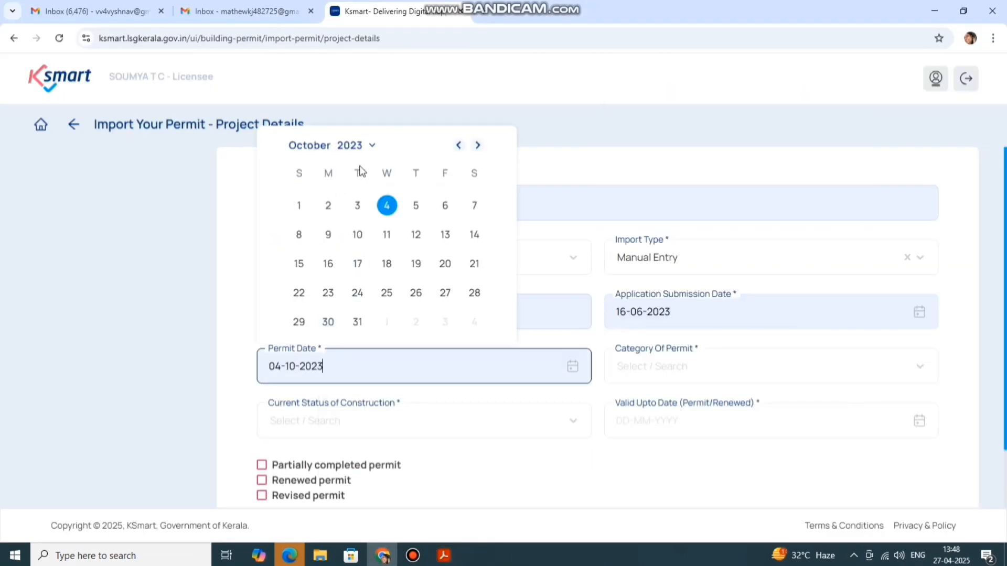
pyautogui.click(525, 395)
# Set Category Of Permit to General Permit and construction status to Commenced
pyautogui.click(648, 380)
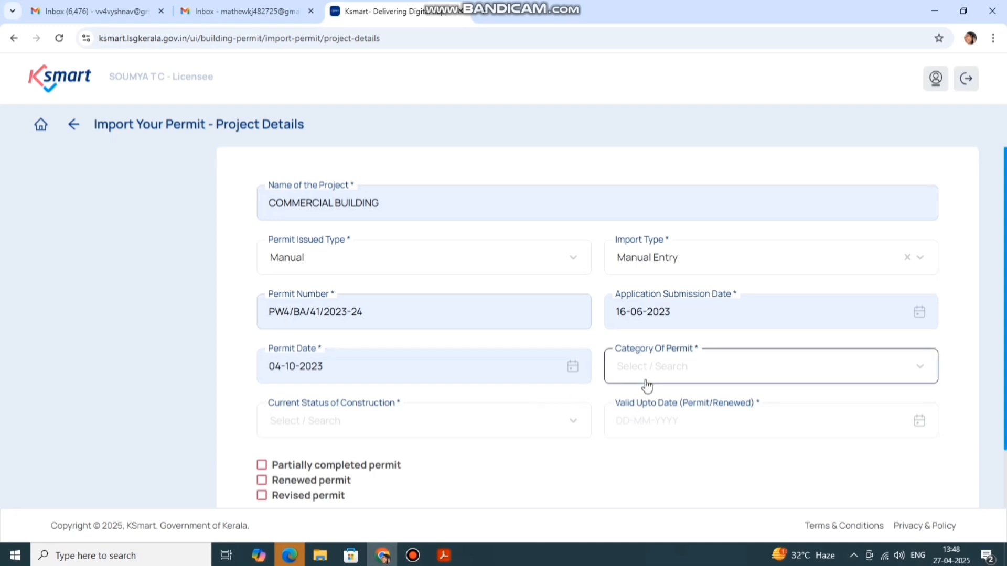
pyautogui.click(646, 375)
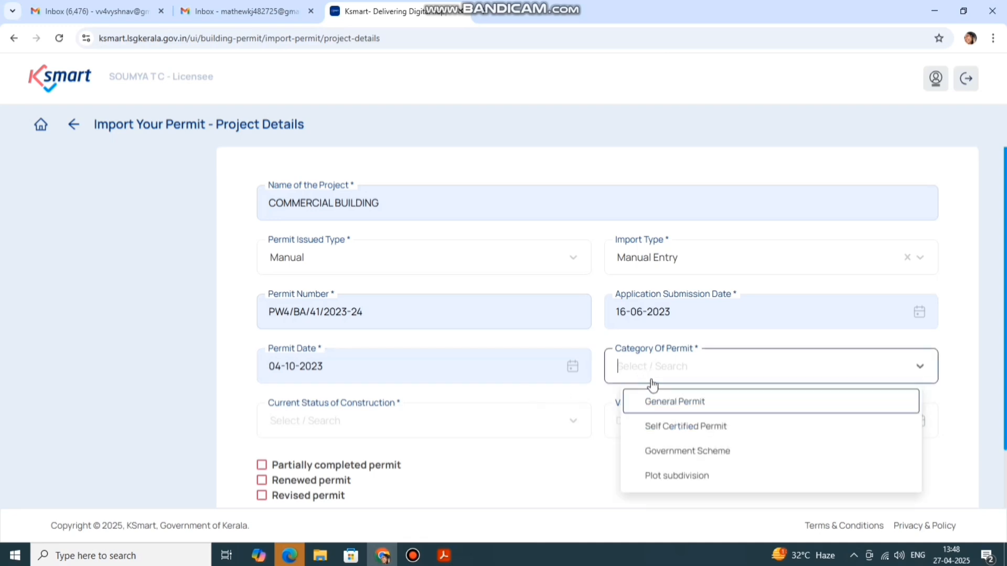
pyautogui.click(667, 400)
pyautogui.scroll(-3, 692, 344)
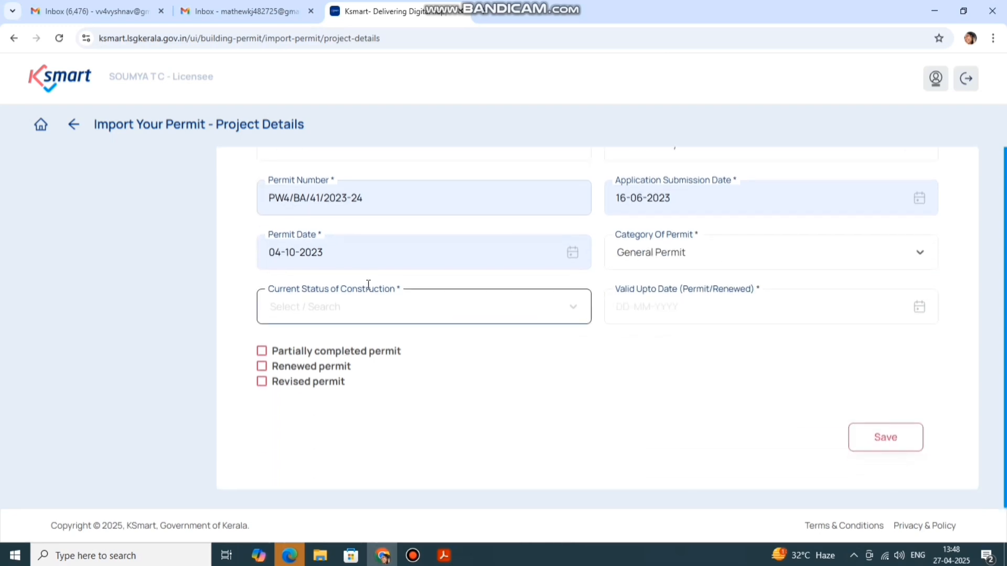
pyautogui.click(303, 310)
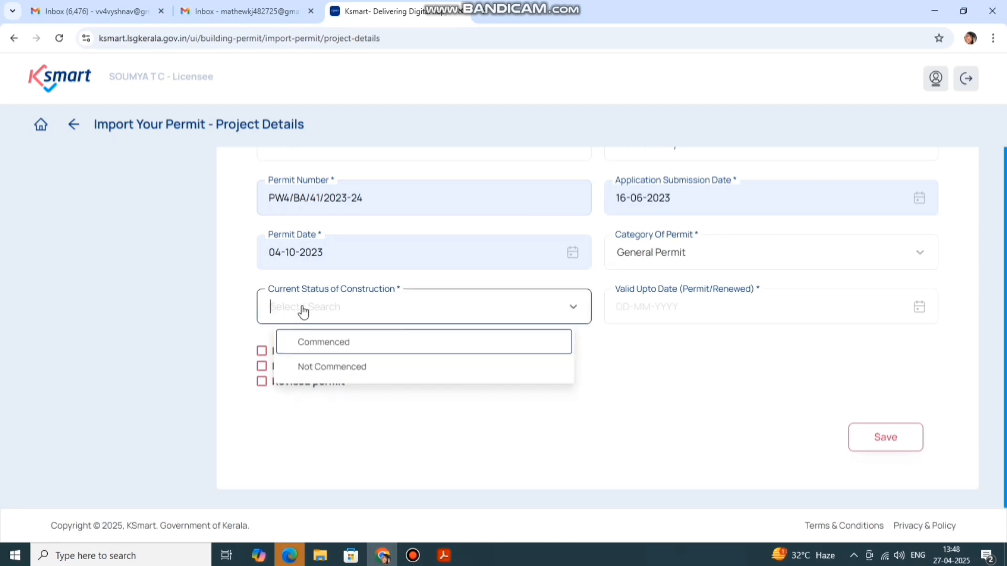
pyautogui.click(326, 350)
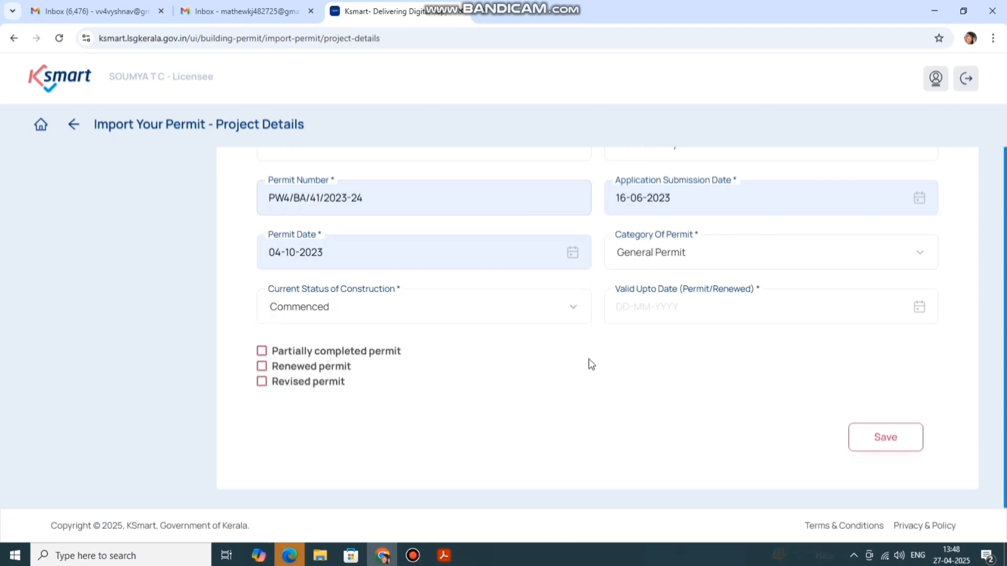
# Fill the Valid Upto Date as 03-10-2028, confirmed from permit.PDF
pyautogui.click(443, 557)
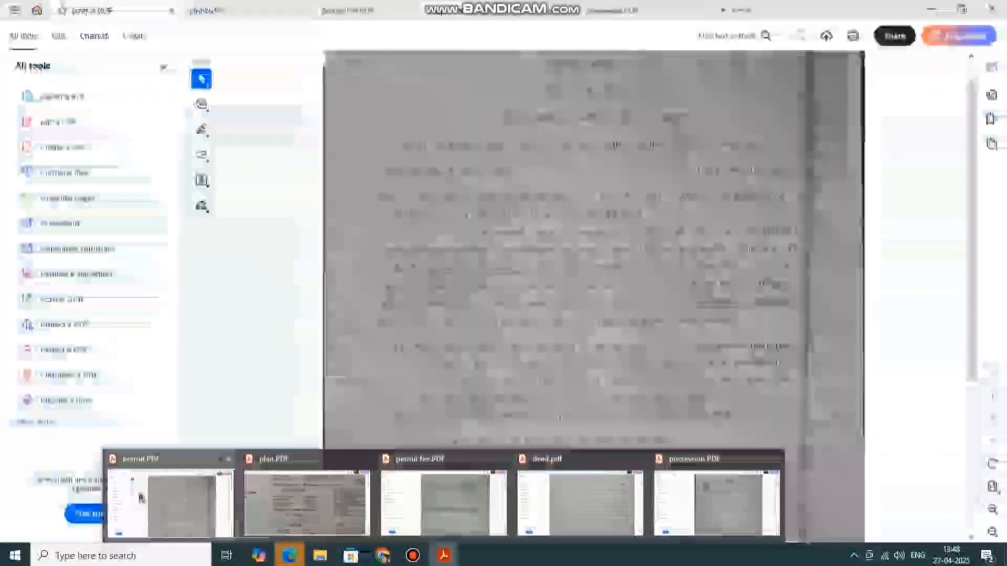
pyautogui.click(168, 498)
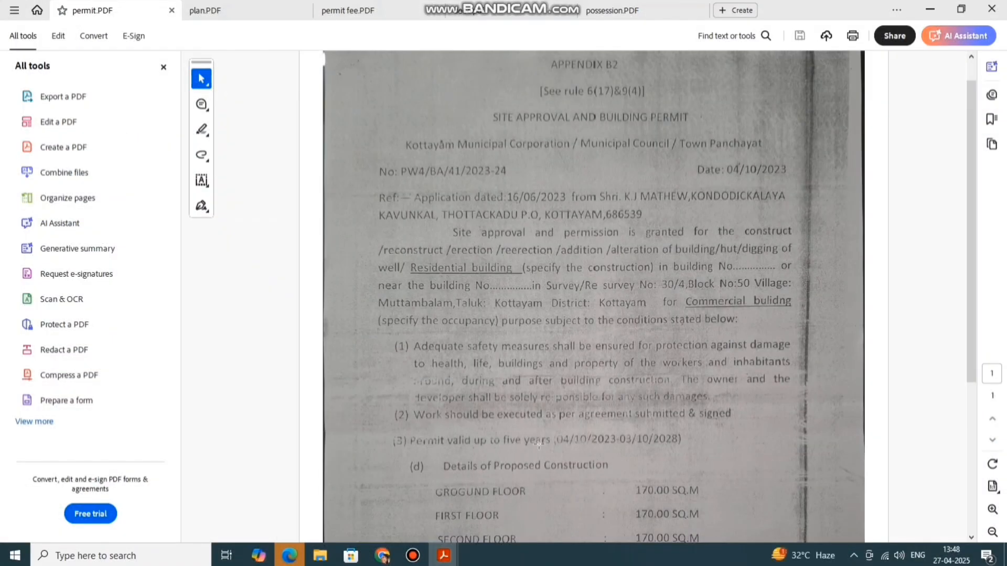
pyautogui.click(383, 555)
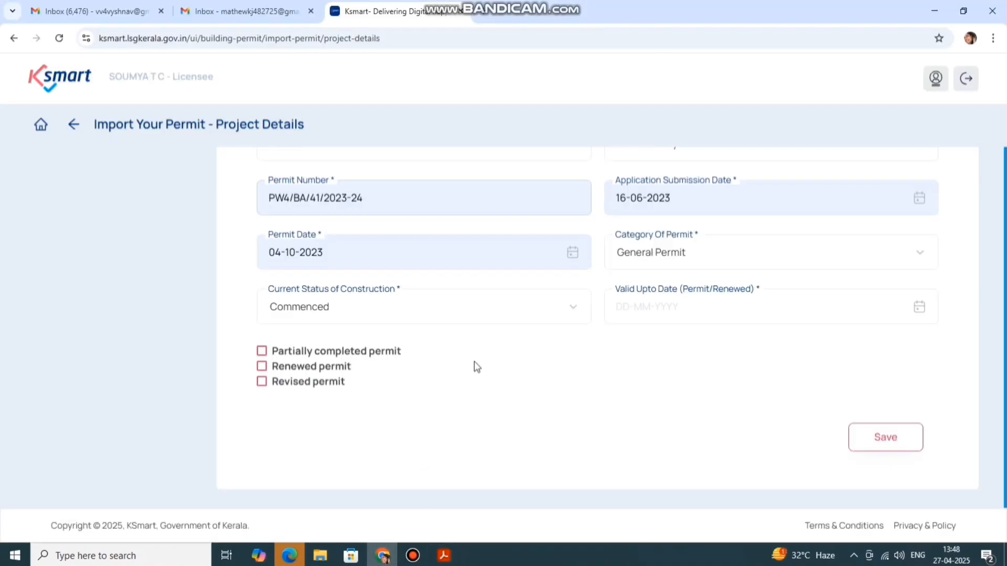
pyautogui.click(710, 306)
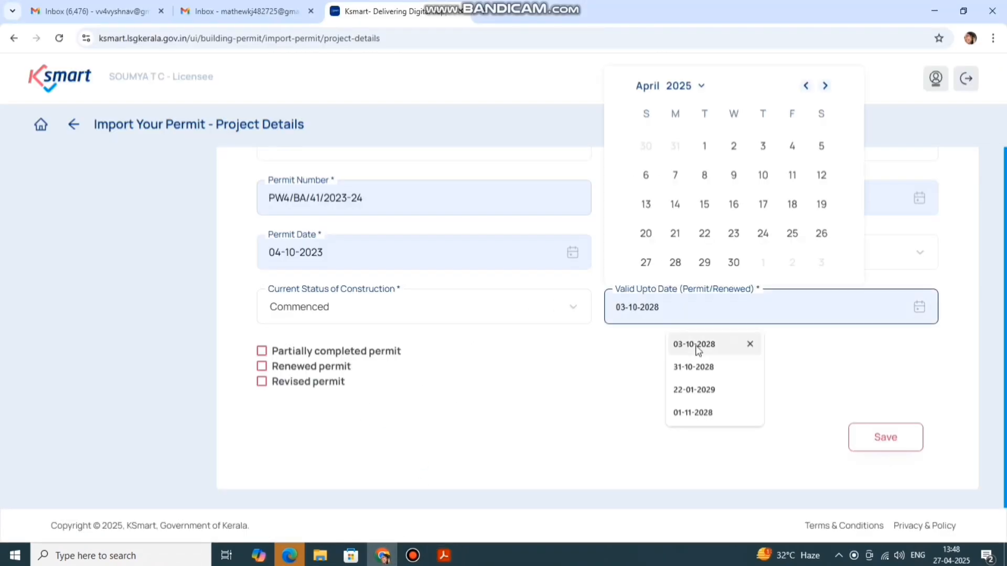
pyautogui.click(698, 347)
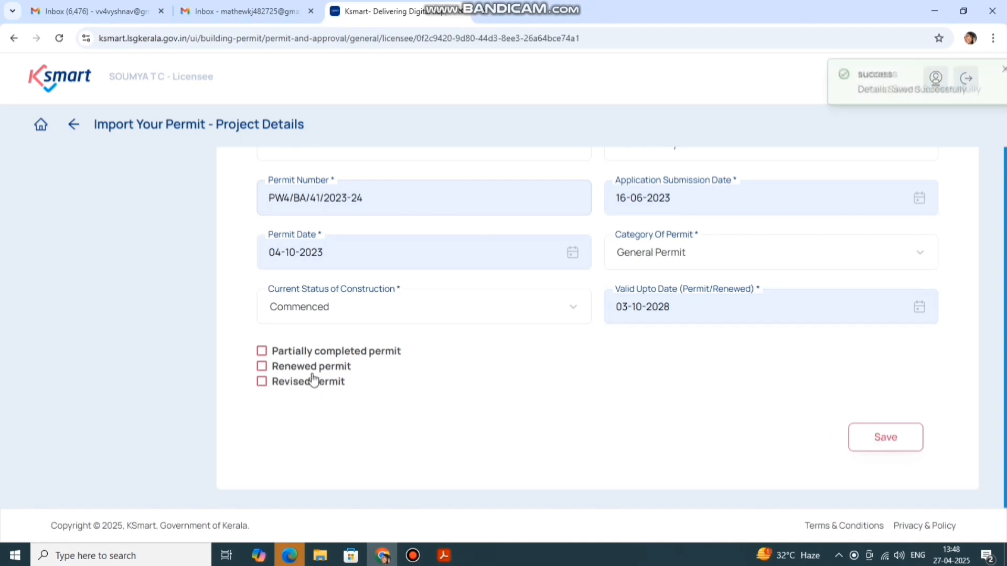
# Scroll down past Proceed to reach the remaining collapsed sections
pyautogui.scroll(-4, 510, 335)
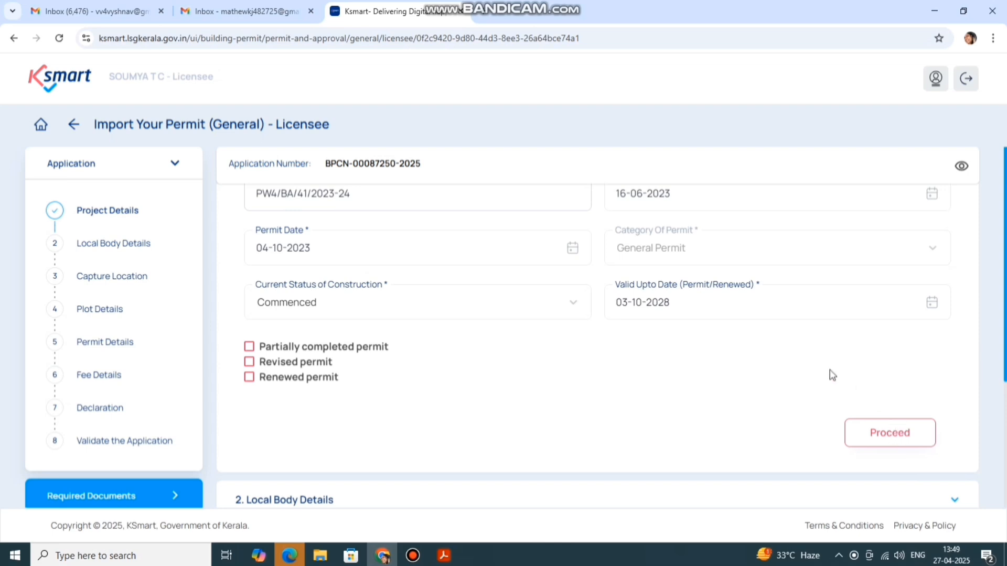
pyautogui.scroll(-4, 839, 357)
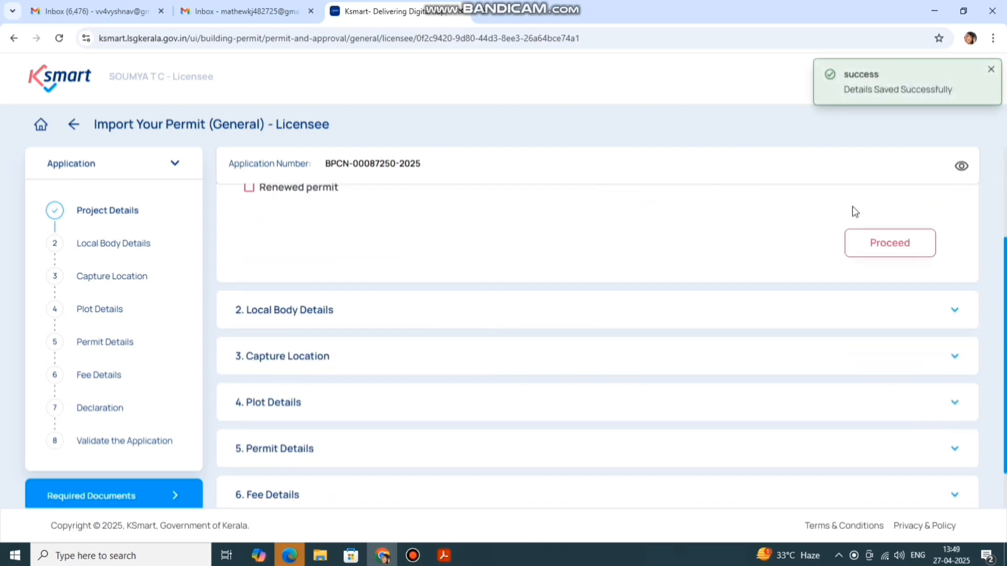
# Set Local Body Details to district Kottayam, type Municipality, local body Kottayam, and continue
pyautogui.click(366, 314)
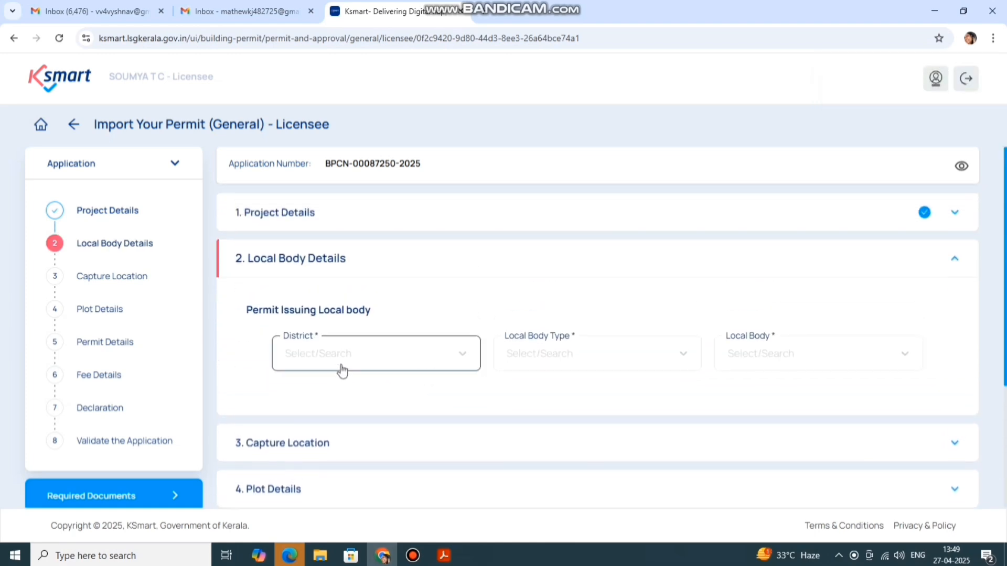
pyautogui.click(340, 362)
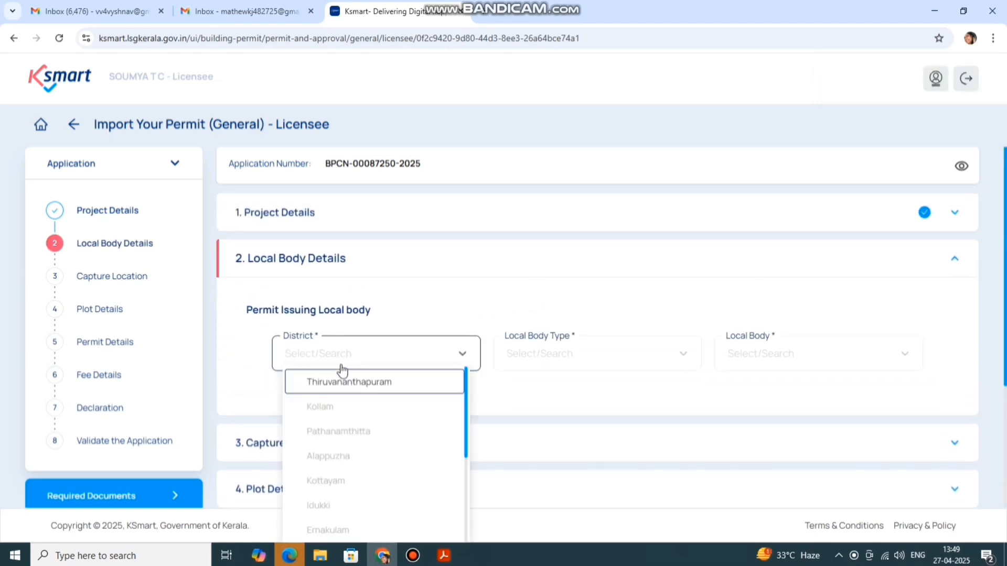
pyautogui.scroll(-1, 367, 420)
pyautogui.click(355, 420)
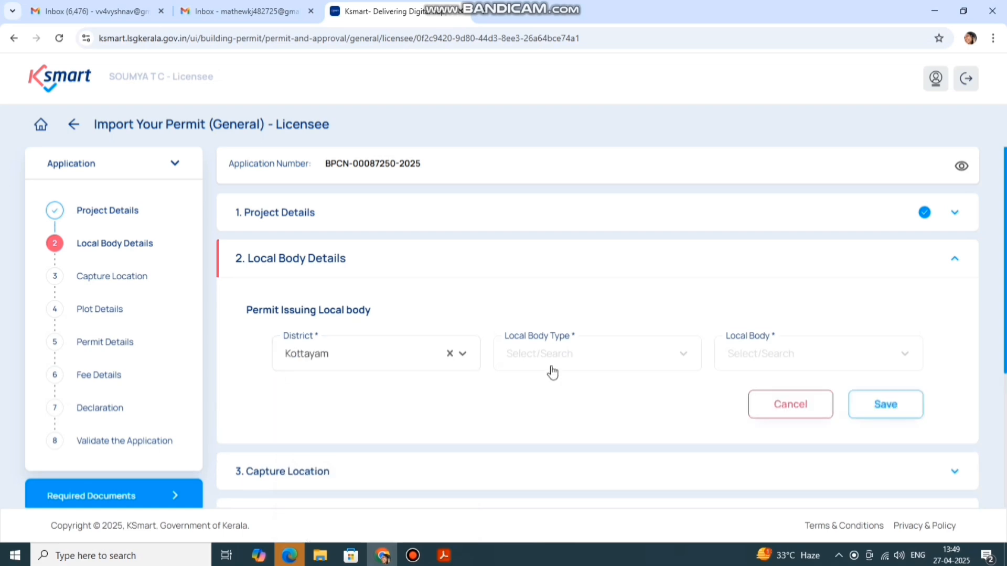
pyautogui.click(550, 361)
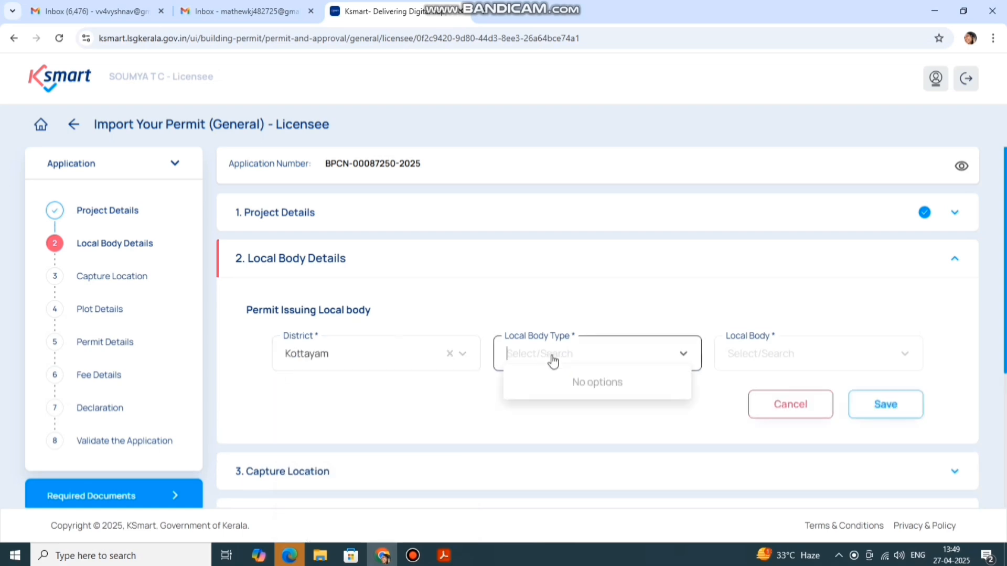
pyautogui.click(670, 357)
pyautogui.click(680, 359)
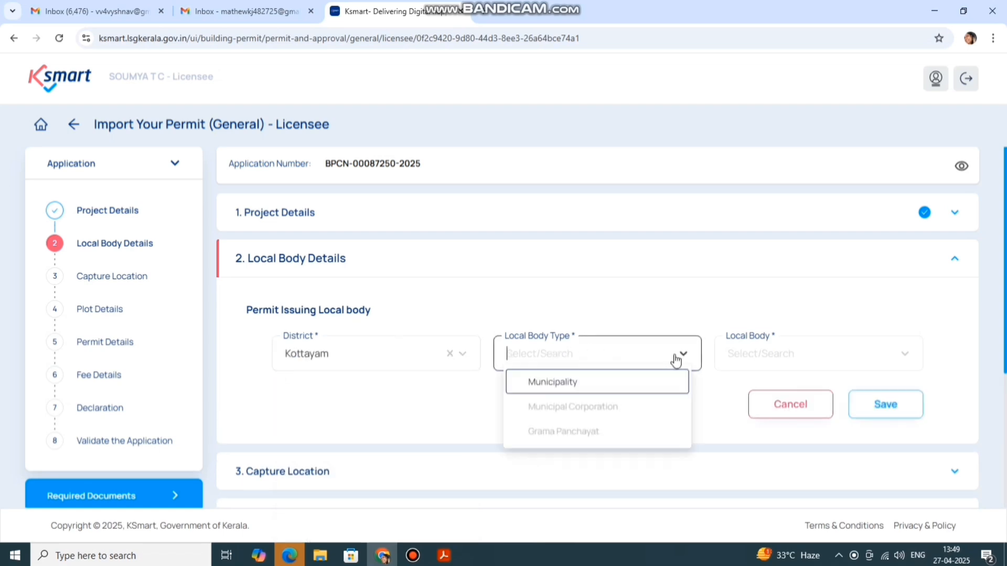
pyautogui.click(586, 383)
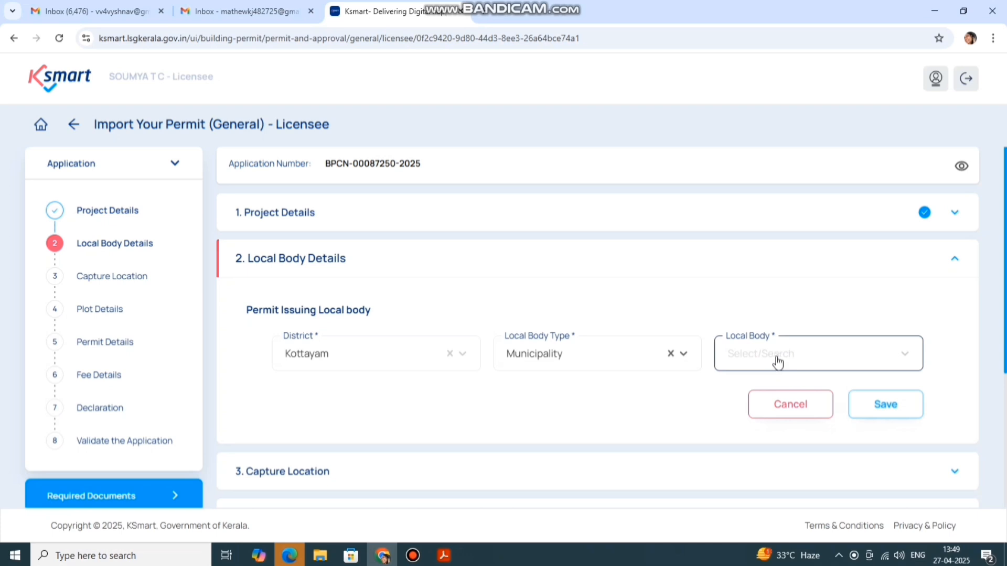
pyautogui.click(777, 362)
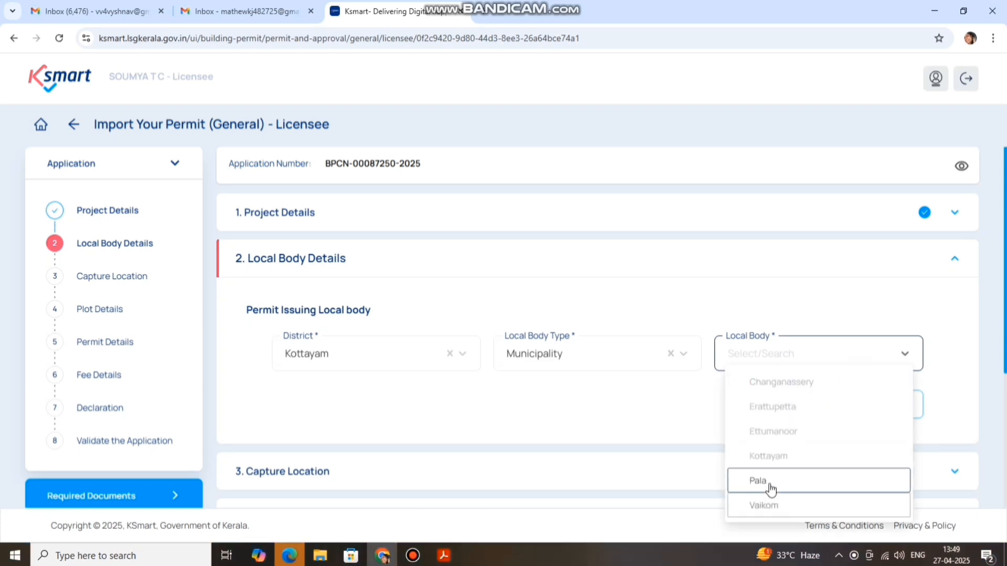
pyautogui.click(769, 456)
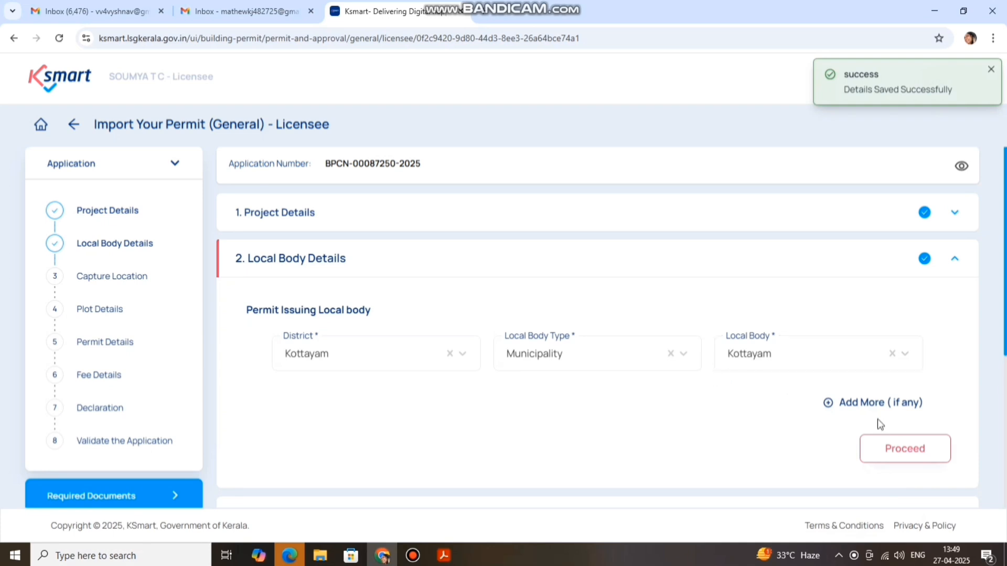
pyautogui.click(909, 452)
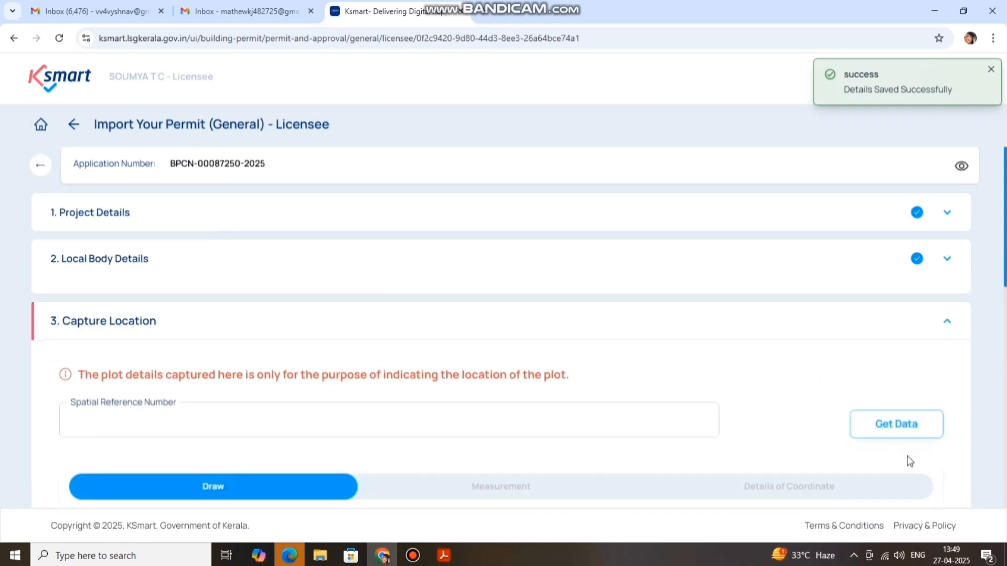
# Capture the plot location on the map and proceed to the Plot Details form
pyautogui.scroll(-4, 780, 228)
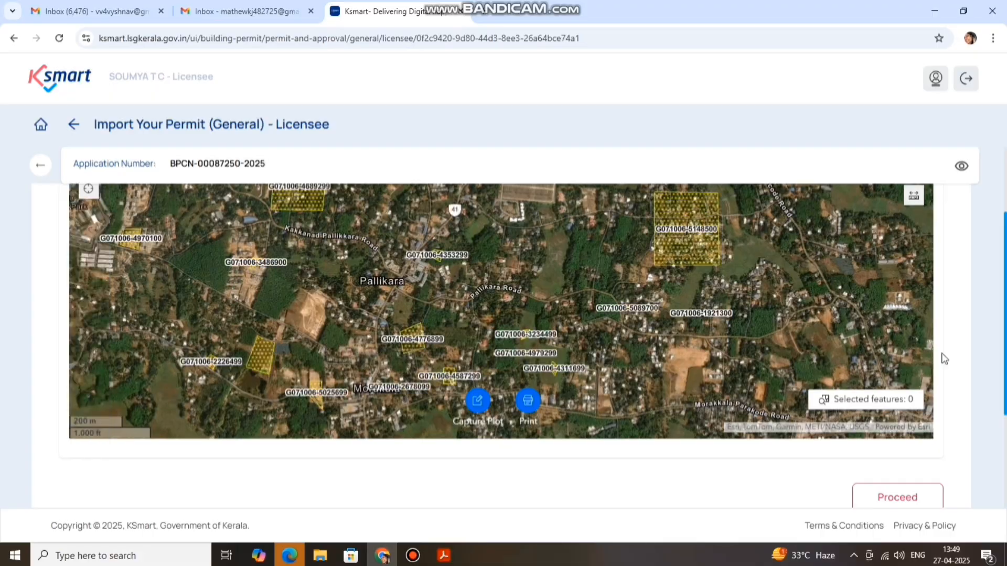
pyautogui.scroll(2, 975, 361)
pyautogui.scroll(-1, 966, 324)
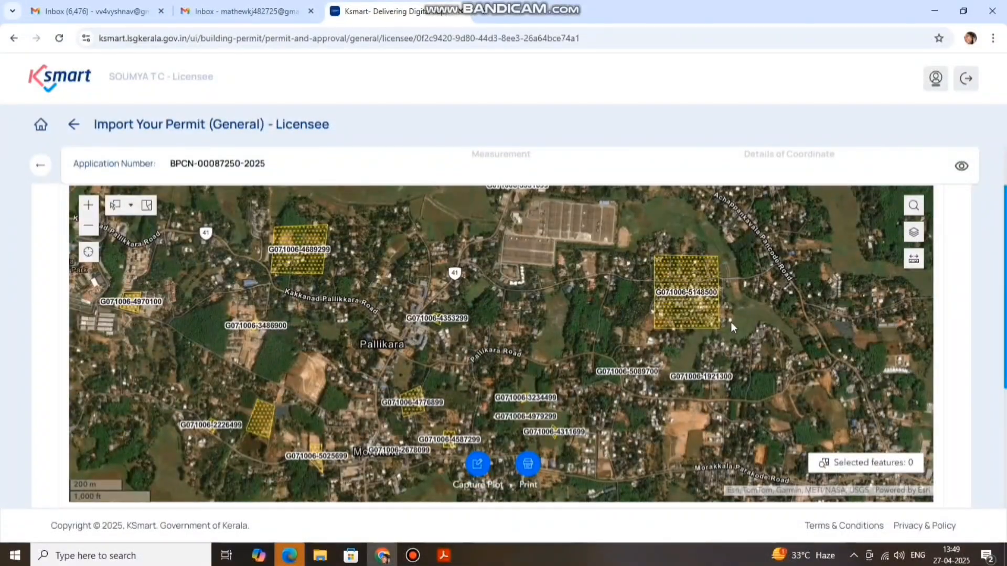
pyautogui.click(479, 464)
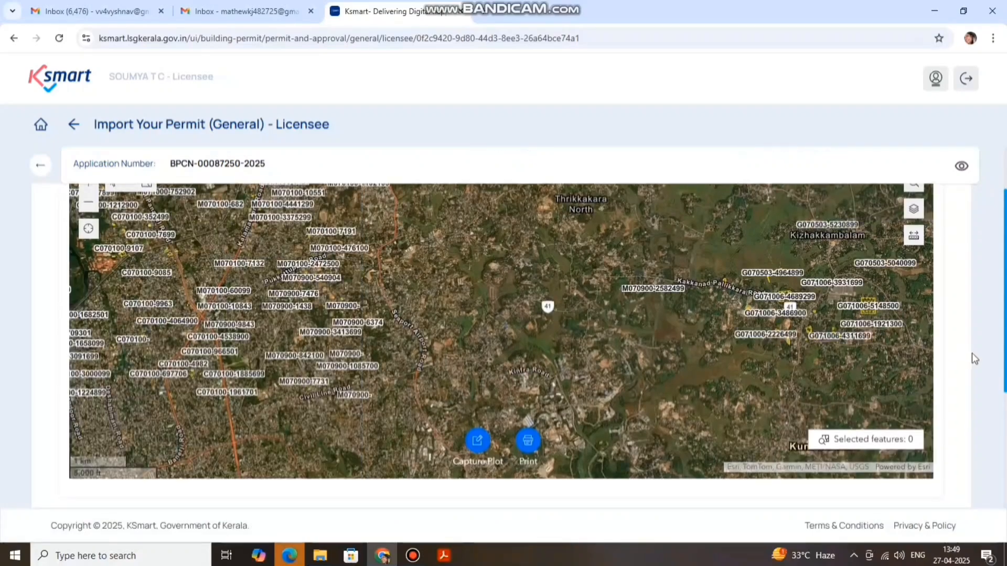
pyautogui.scroll(-3, 973, 357)
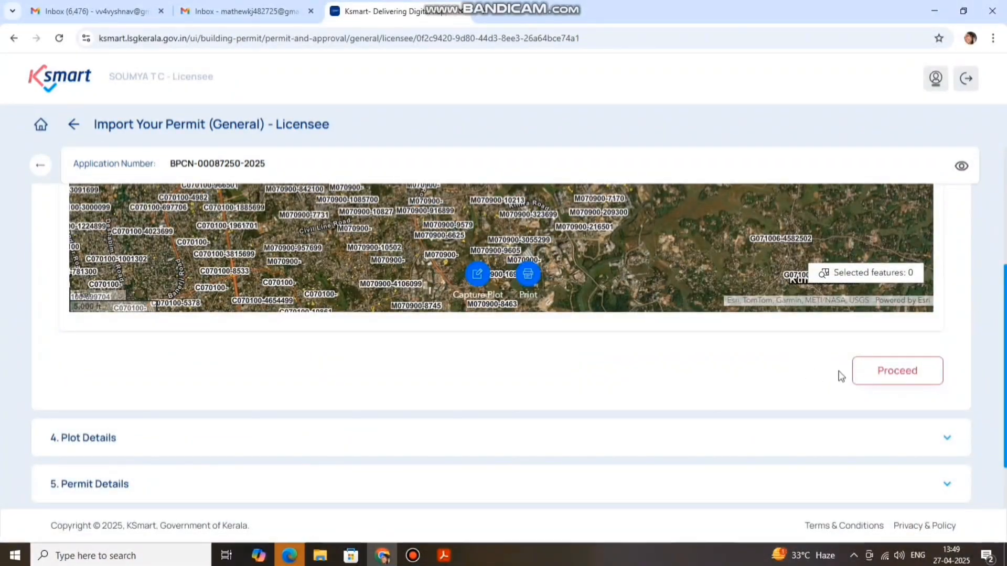
pyautogui.click(876, 373)
pyautogui.scroll(2, 577, 378)
pyautogui.scroll(5, 495, 418)
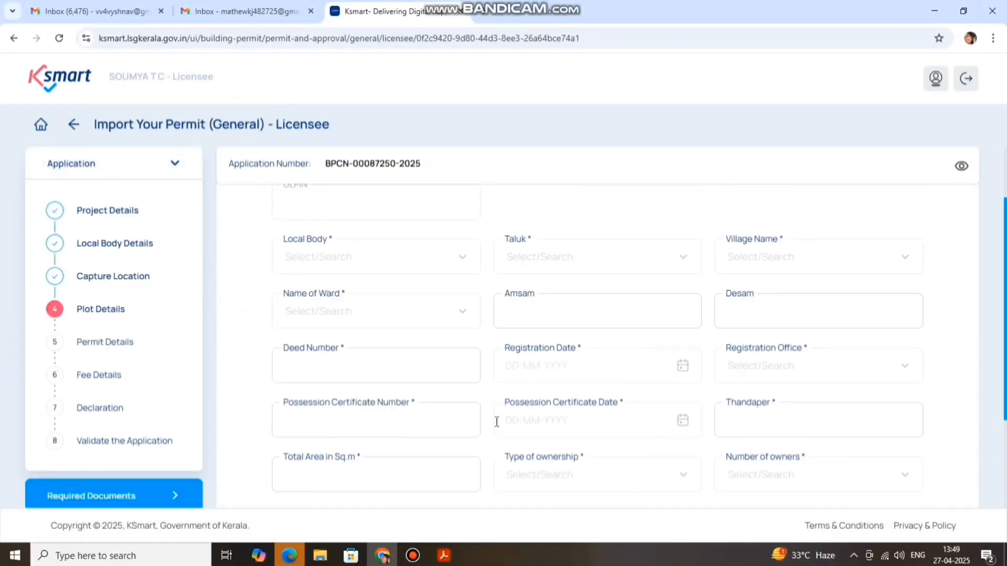
# Choose local body Kottayam, taluk Kottayam and village Muttambalam
pyautogui.scroll(-3, 469, 355)
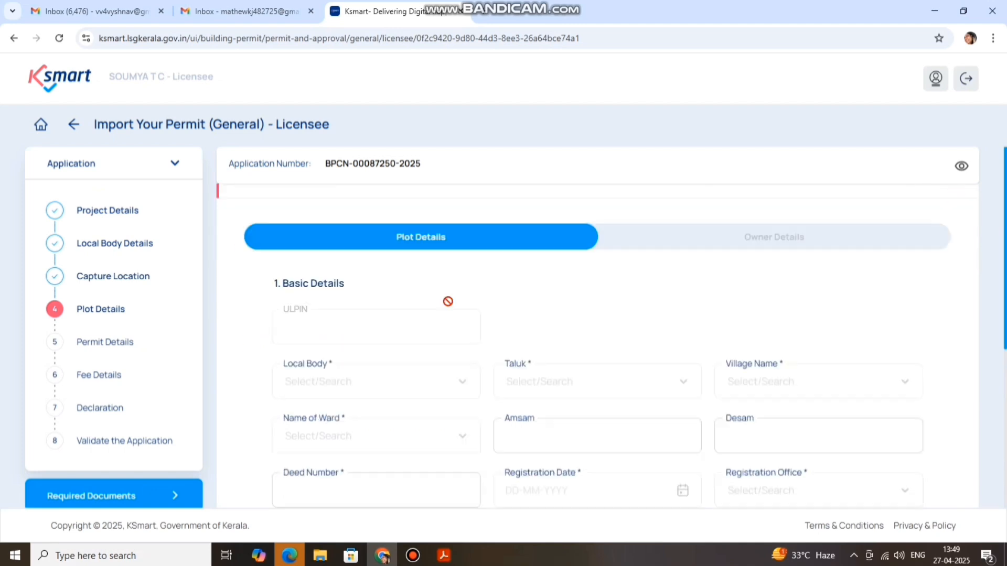
pyautogui.click(377, 368)
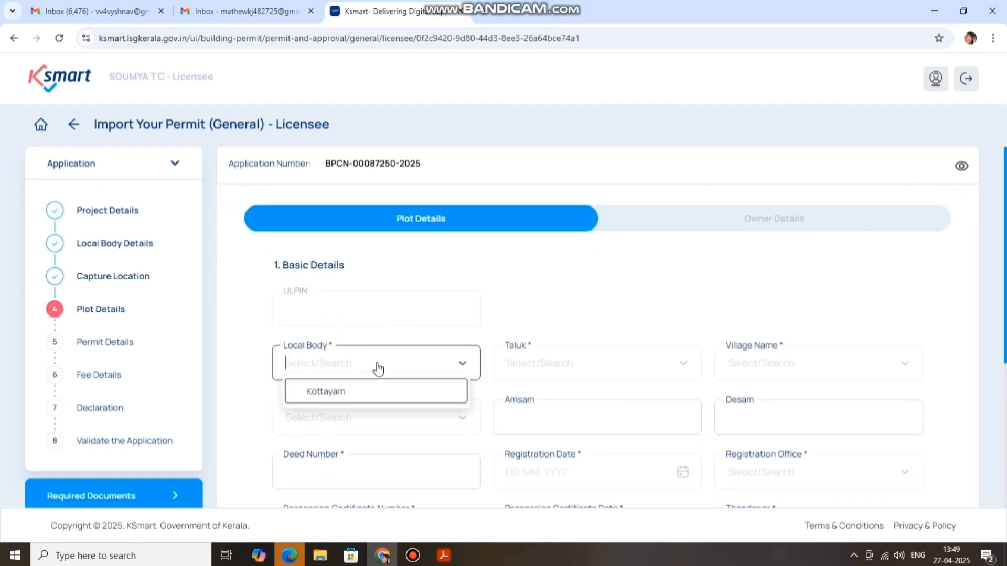
pyautogui.click(380, 394)
pyautogui.click(542, 372)
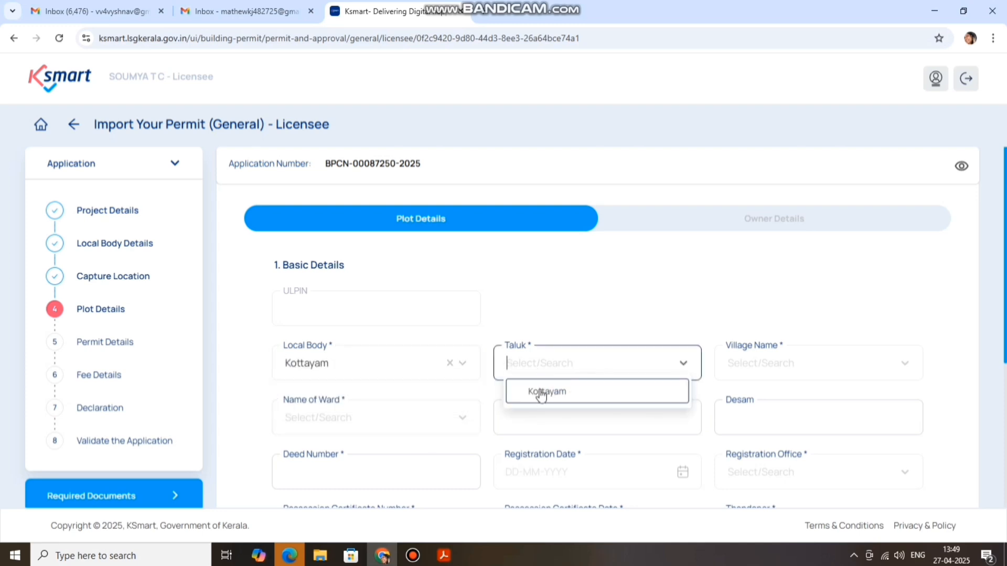
pyautogui.click(542, 394)
pyautogui.click(771, 355)
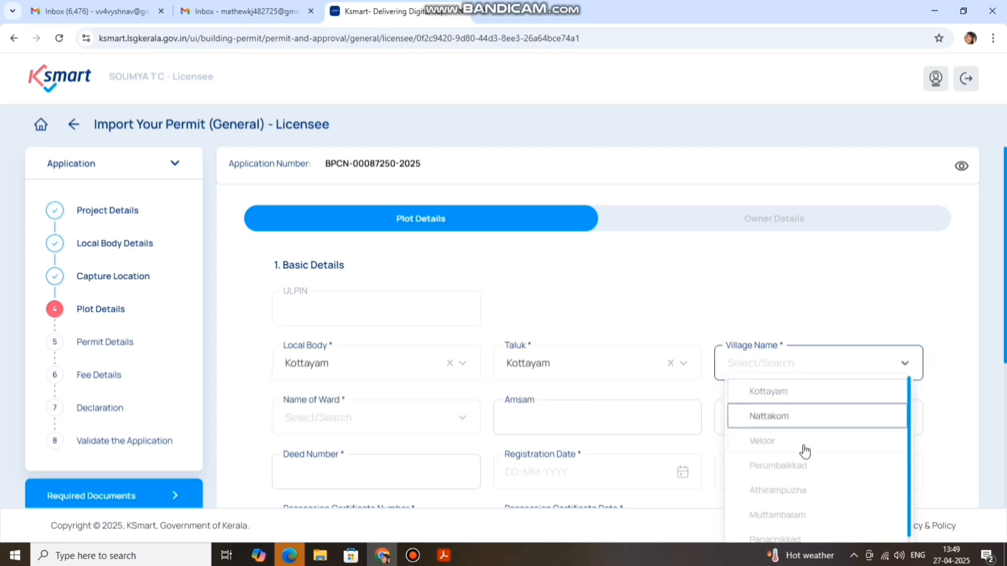
pyautogui.click(791, 514)
# Select ward 13- Nagampadam and move to the Deed Number field
pyautogui.scroll(-1, 632, 295)
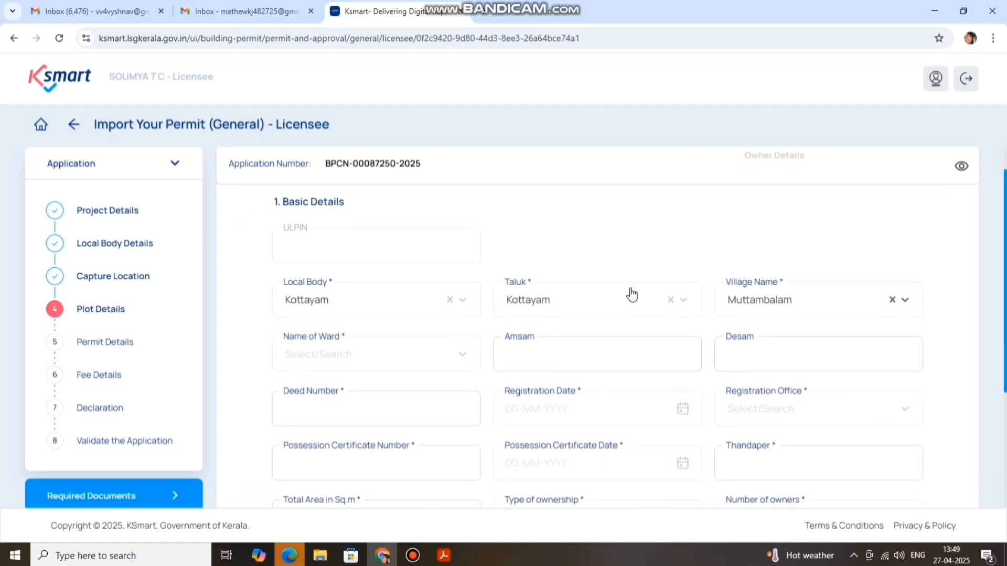
pyautogui.click(330, 361)
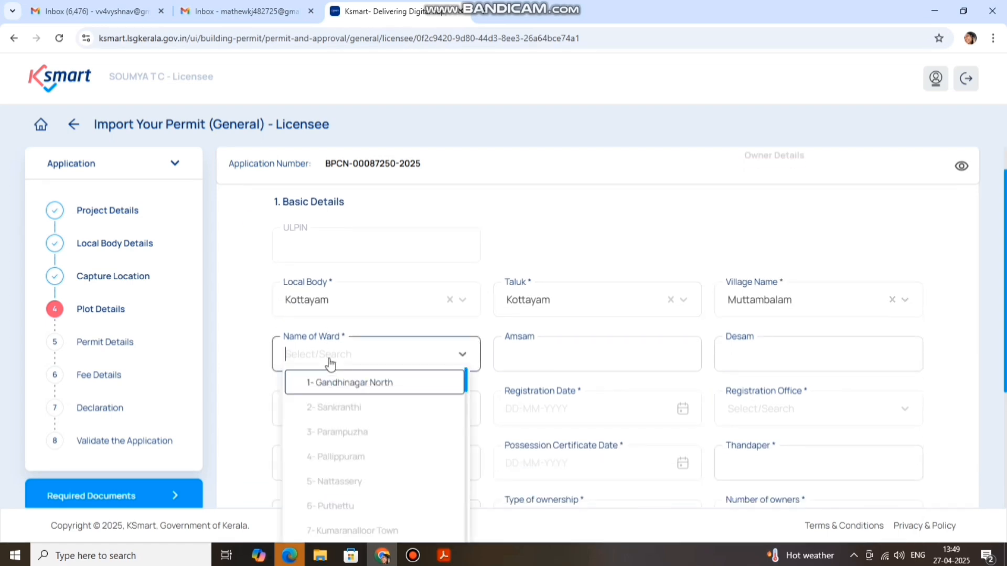
pyautogui.scroll(-3, 346, 415)
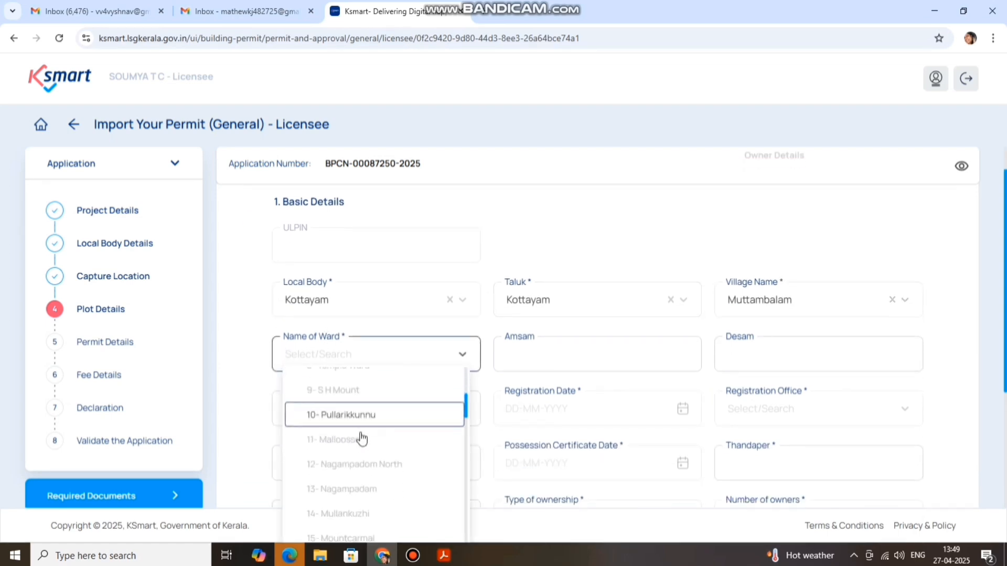
pyautogui.click(355, 491)
pyautogui.click(377, 421)
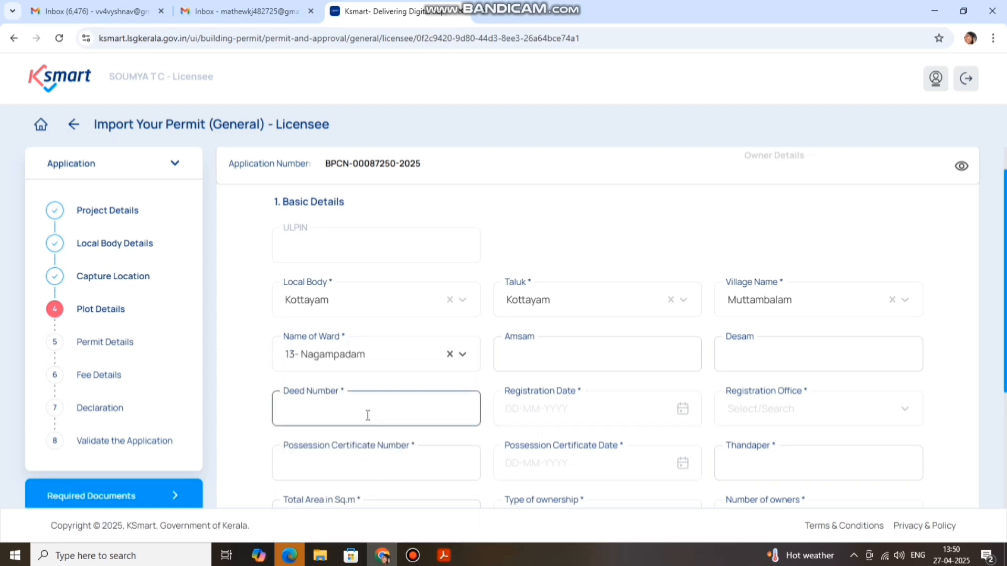
pyautogui.click(368, 415)
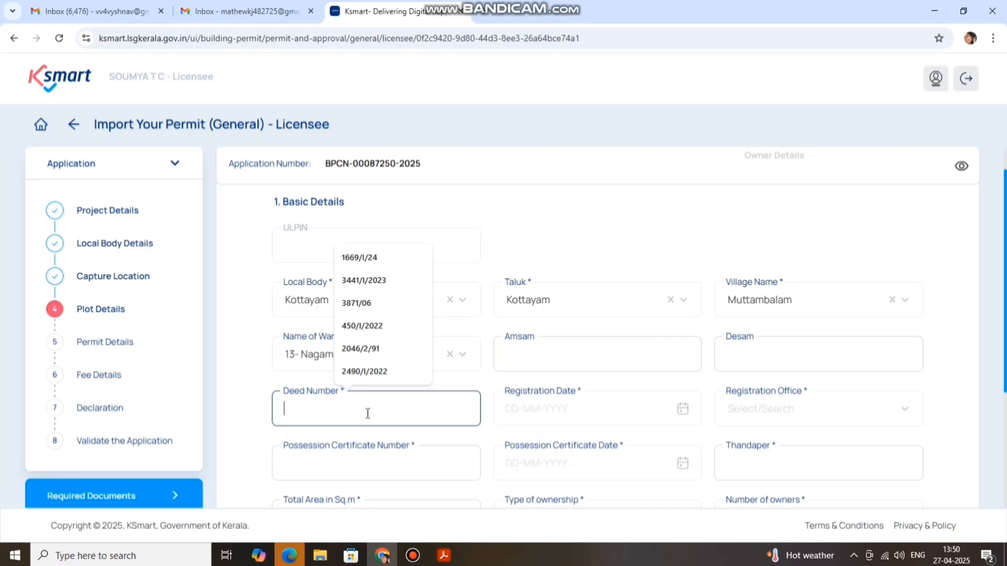
pyautogui.click(444, 556)
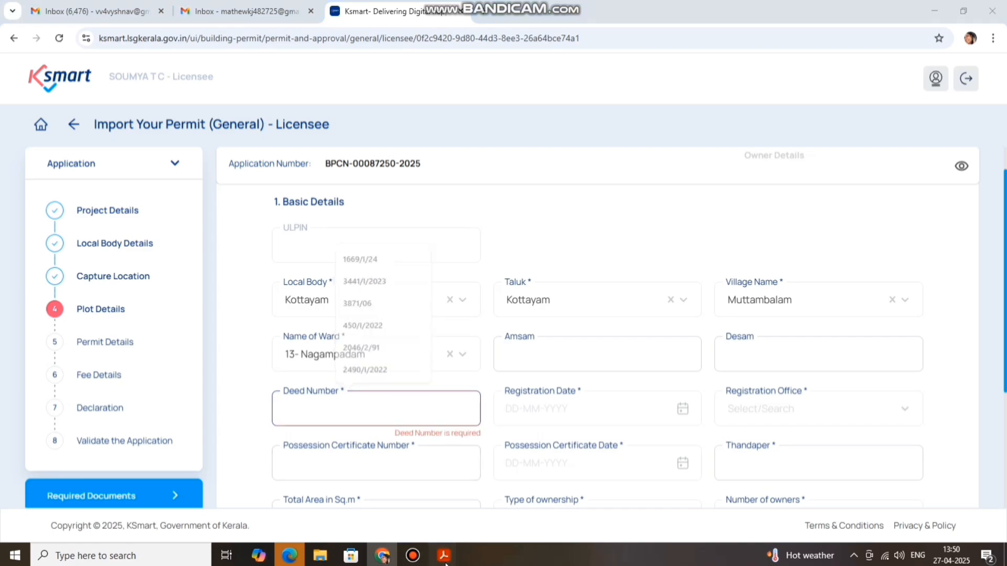
pyautogui.click(602, 501)
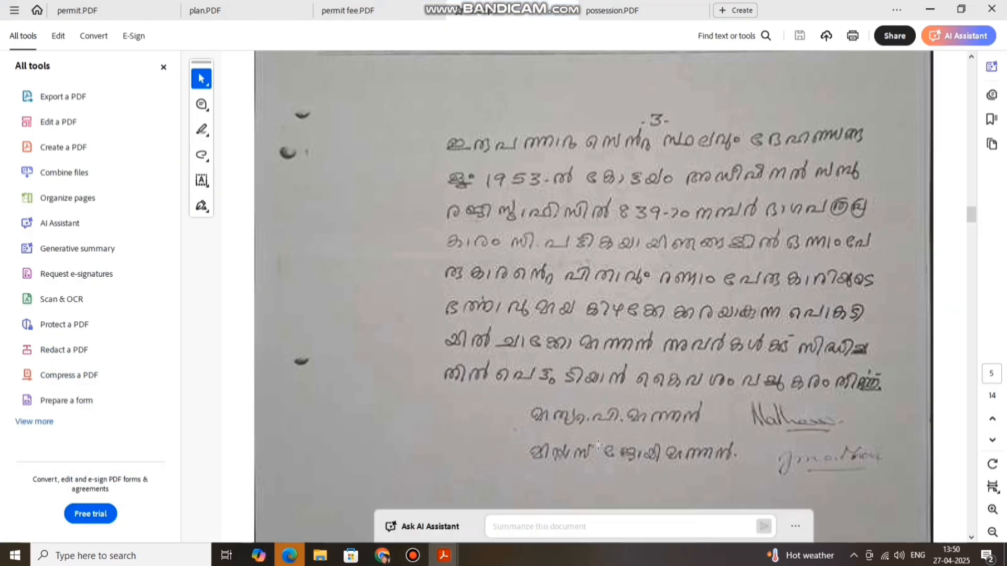
pyautogui.scroll(6, 638, 326)
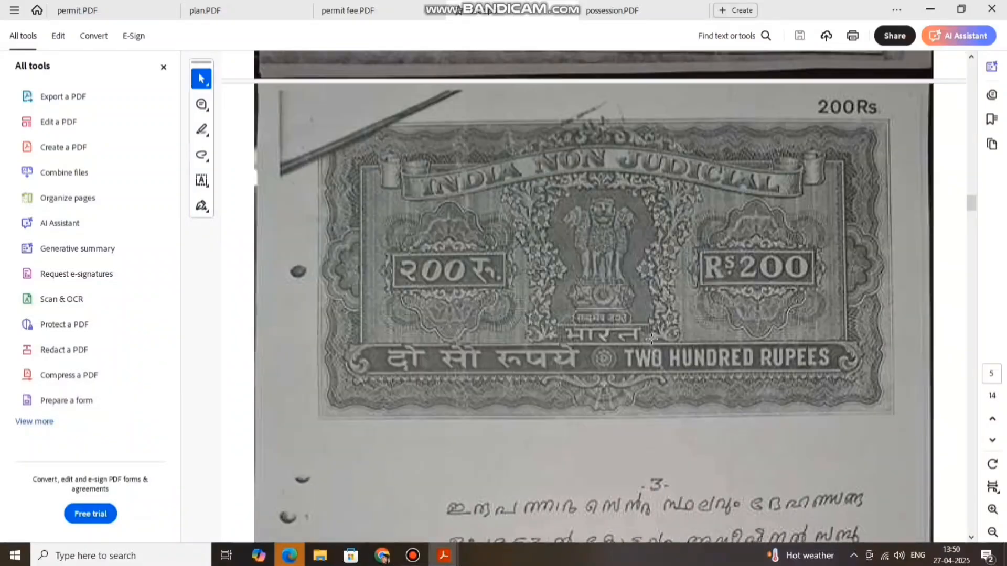
pyautogui.scroll(10, 639, 326)
pyautogui.scroll(10, 652, 340)
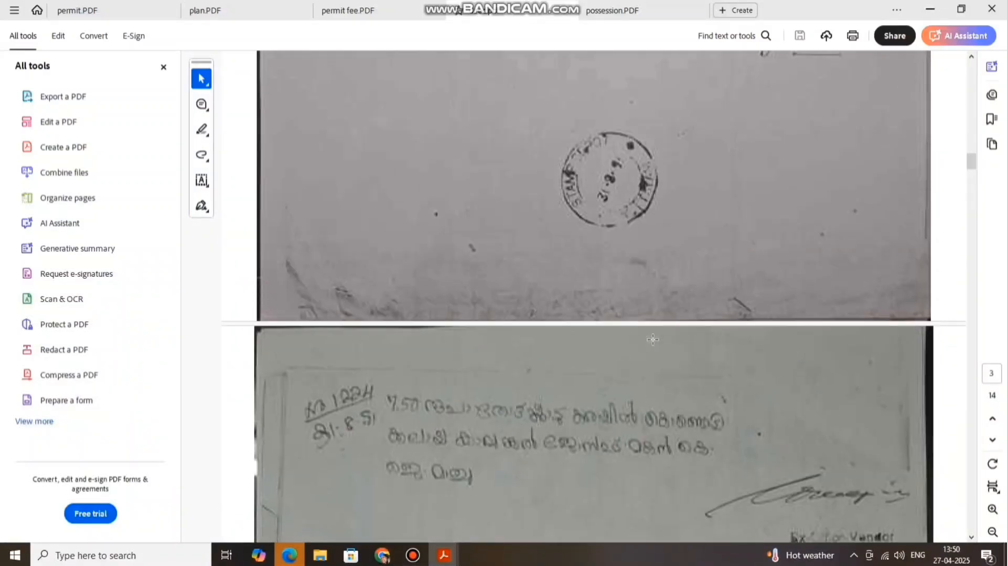
pyautogui.scroll(10, 652, 340)
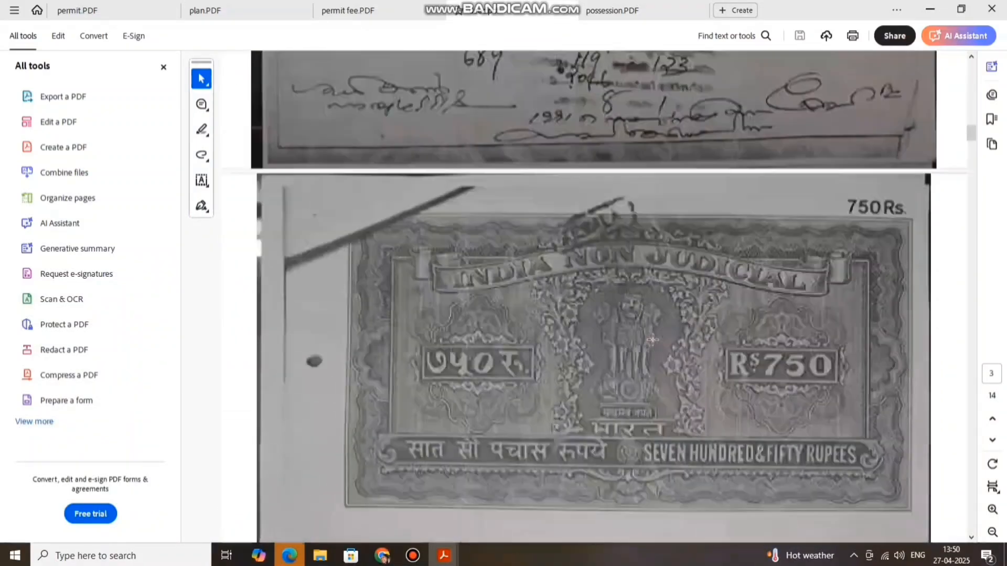
pyautogui.scroll(5, 653, 340)
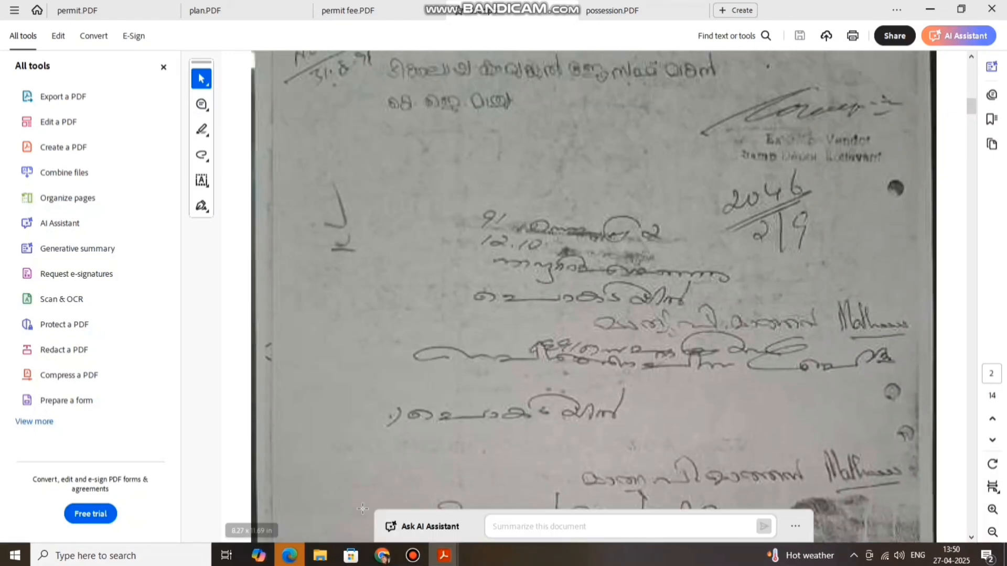
pyautogui.click(382, 555)
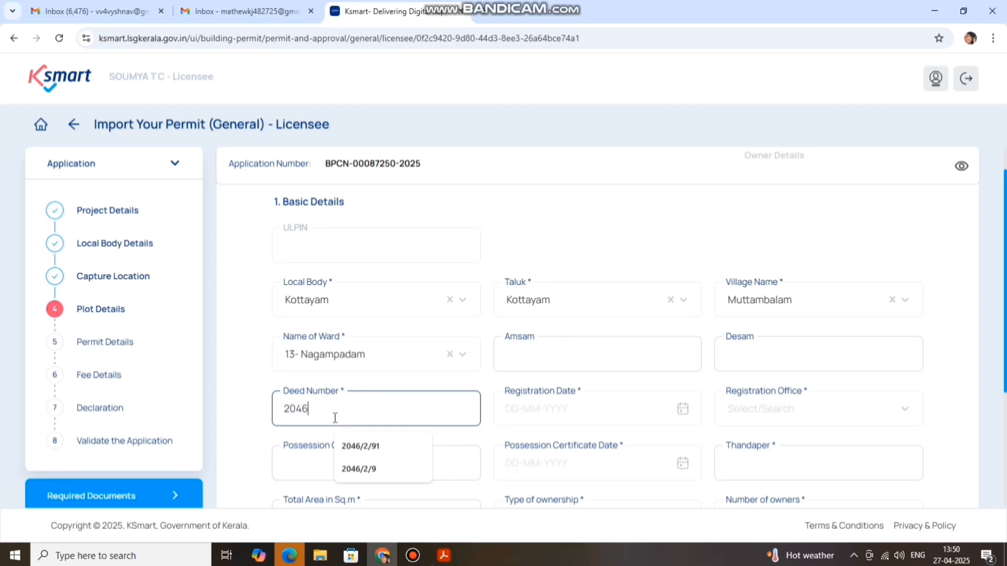
pyautogui.click(359, 468)
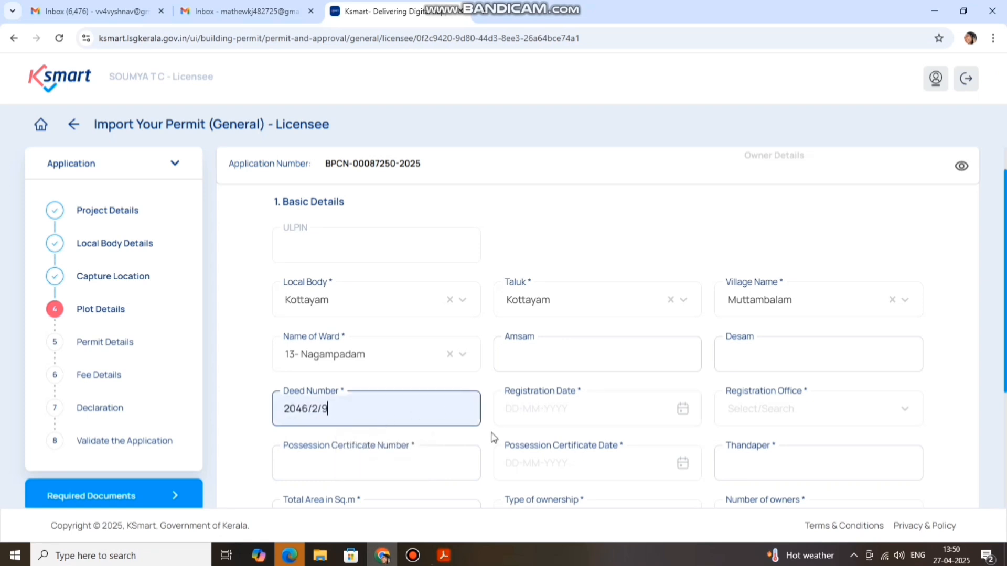
pyautogui.click(536, 412)
pyautogui.click(444, 555)
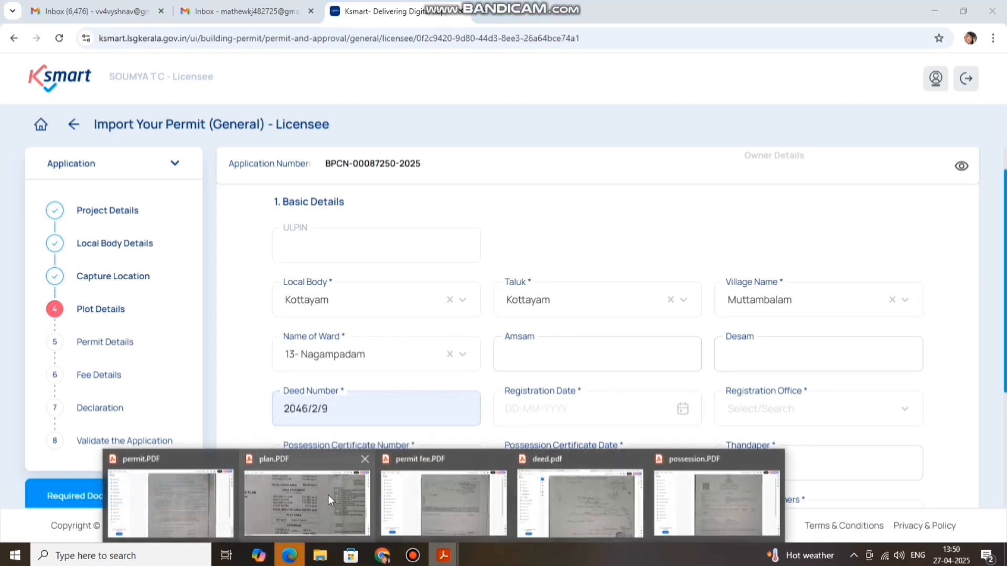
pyautogui.click(623, 511)
pyautogui.scroll(7, 658, 386)
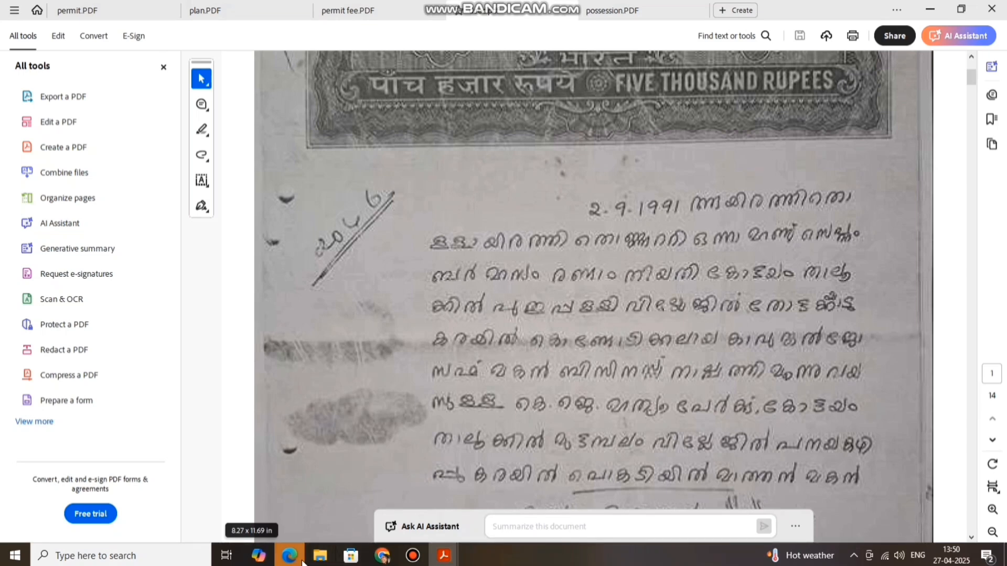
pyautogui.click(385, 498)
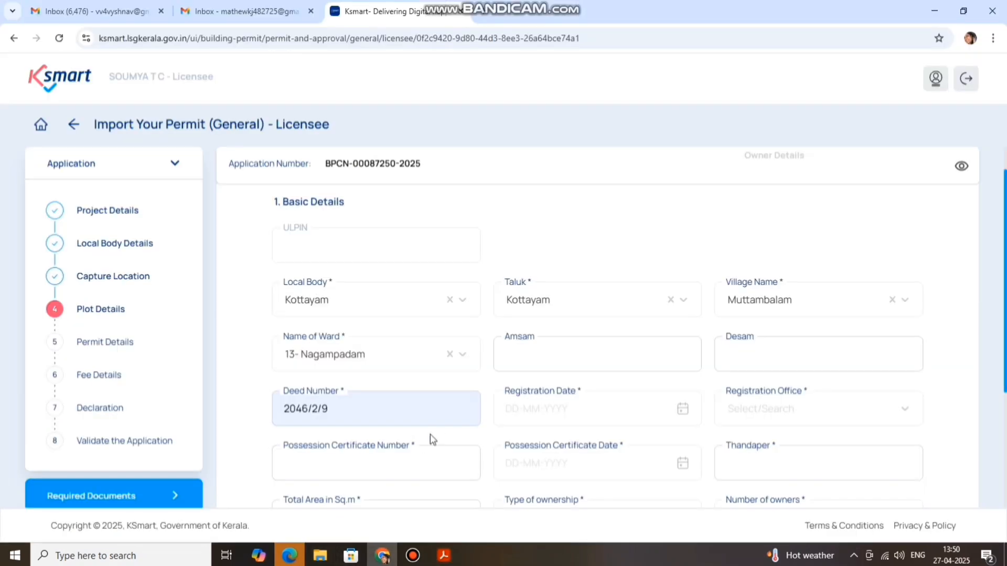
# Set registration date 02-09-1991 and office District Registrar Office, (GL) Kottayam
pyautogui.click(522, 419)
pyautogui.click(595, 258)
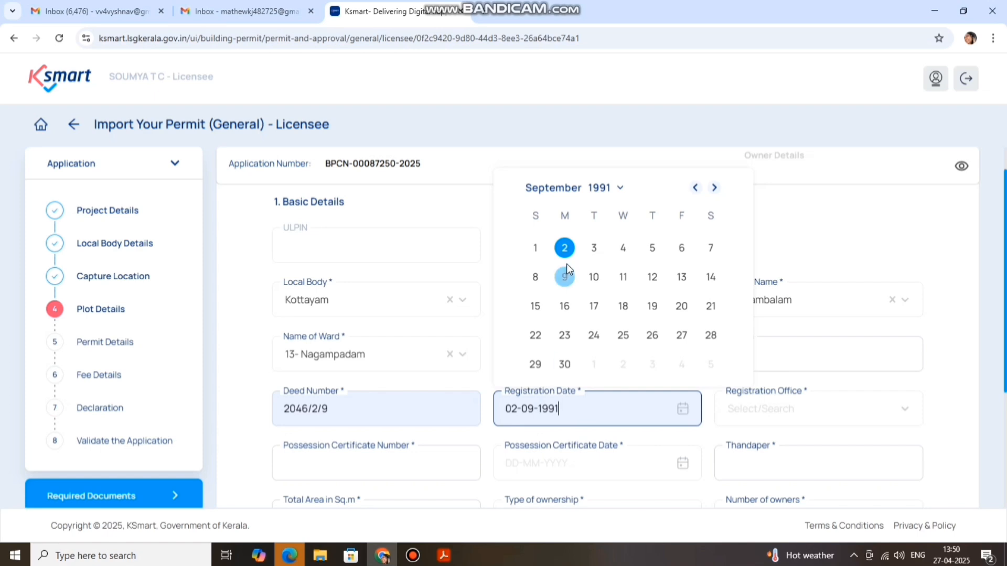
pyautogui.click(564, 247)
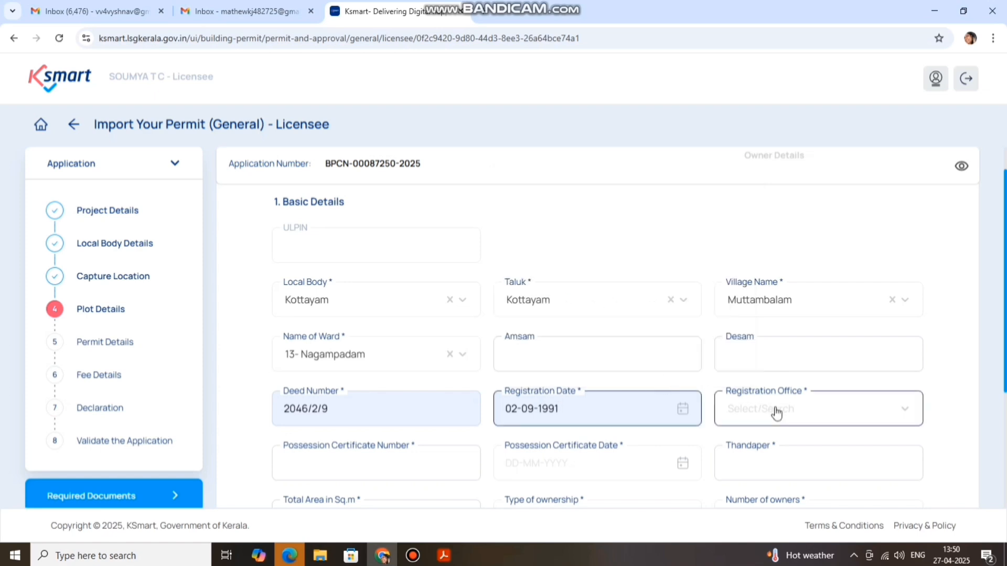
pyautogui.click(729, 415)
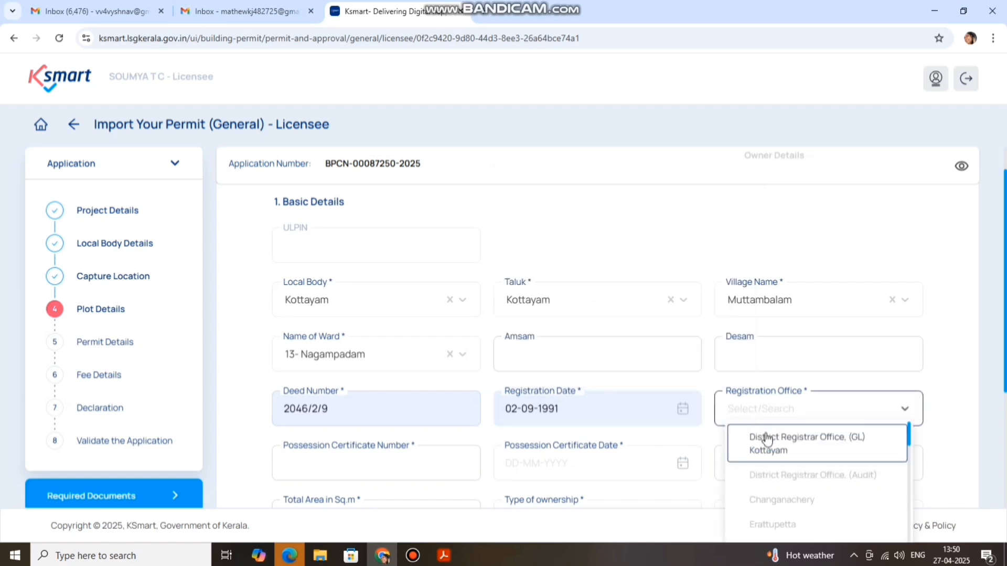
pyautogui.click(767, 439)
pyautogui.scroll(-1, 690, 369)
# Fill the possession certificate number and certificate date 05-04-2025
pyautogui.click(308, 398)
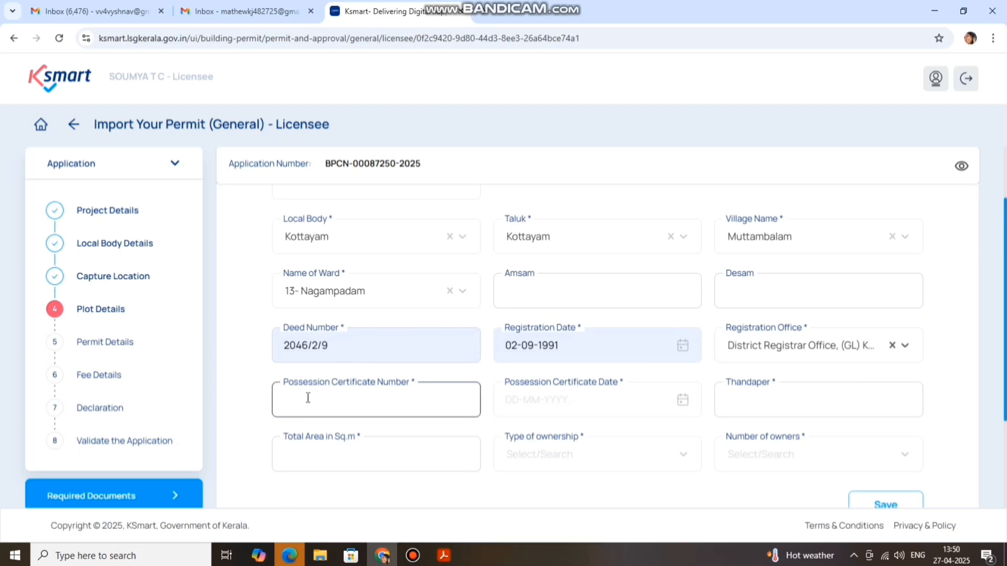
pyautogui.click(297, 400)
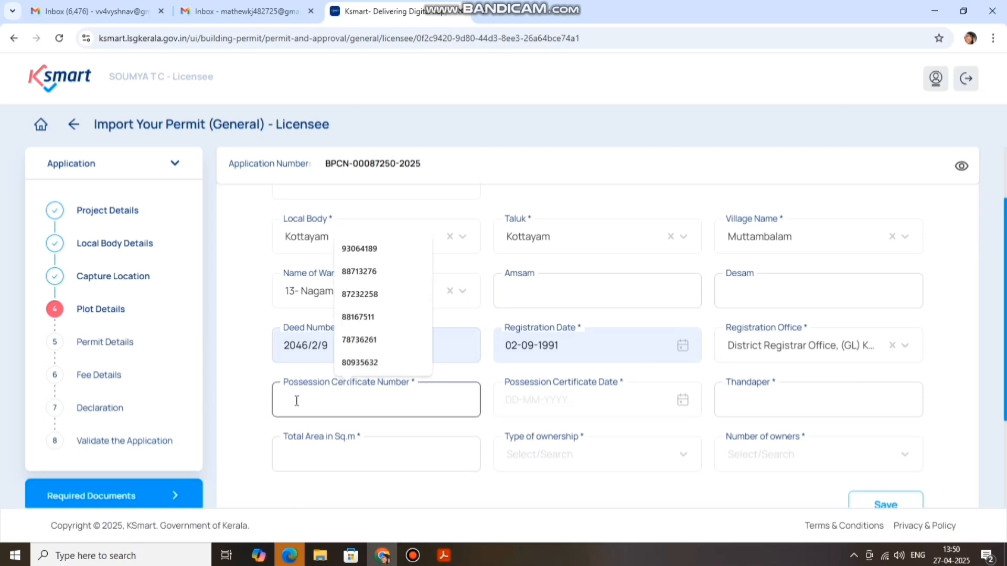
pyautogui.click(369, 251)
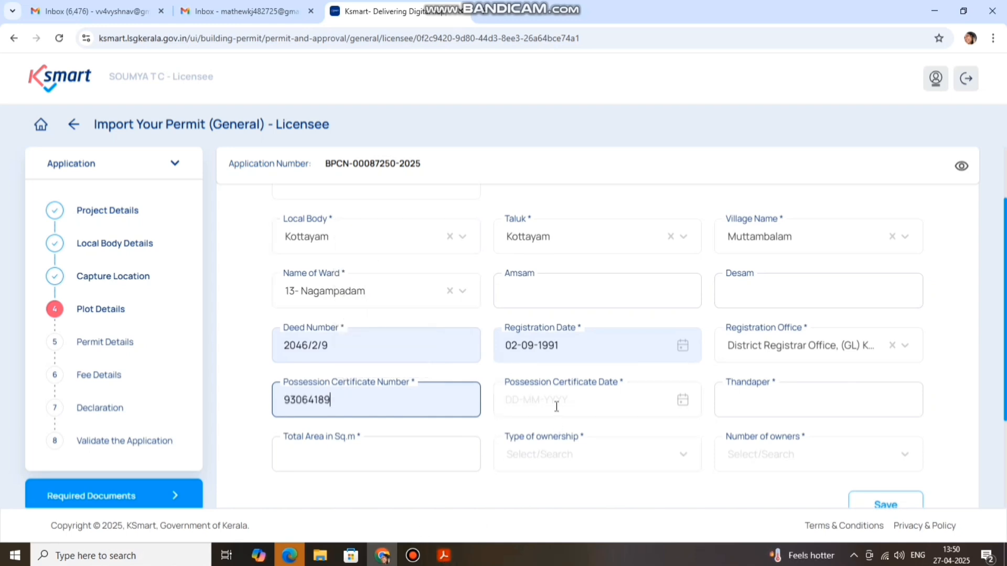
pyautogui.moveTo(444, 555)
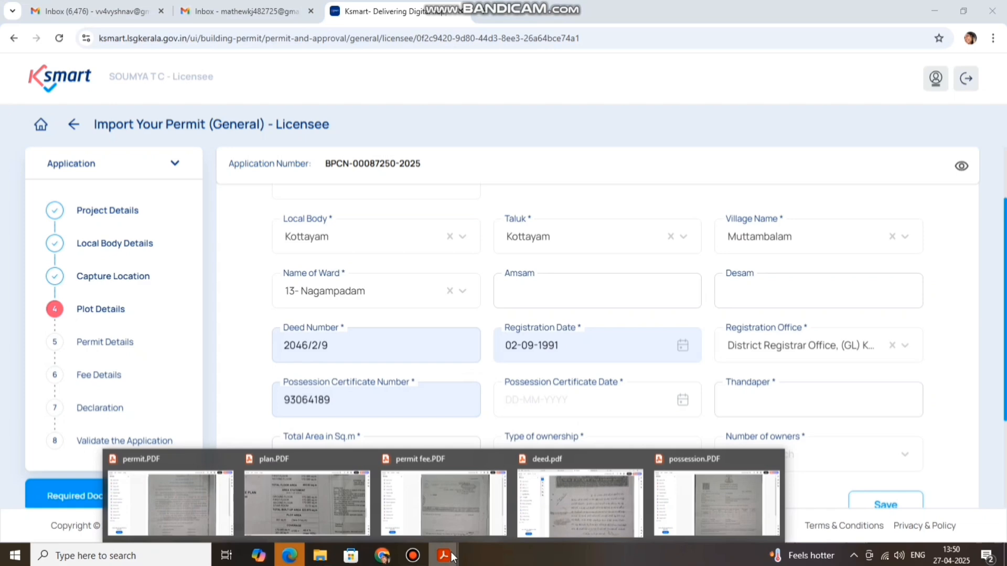
pyautogui.click(694, 514)
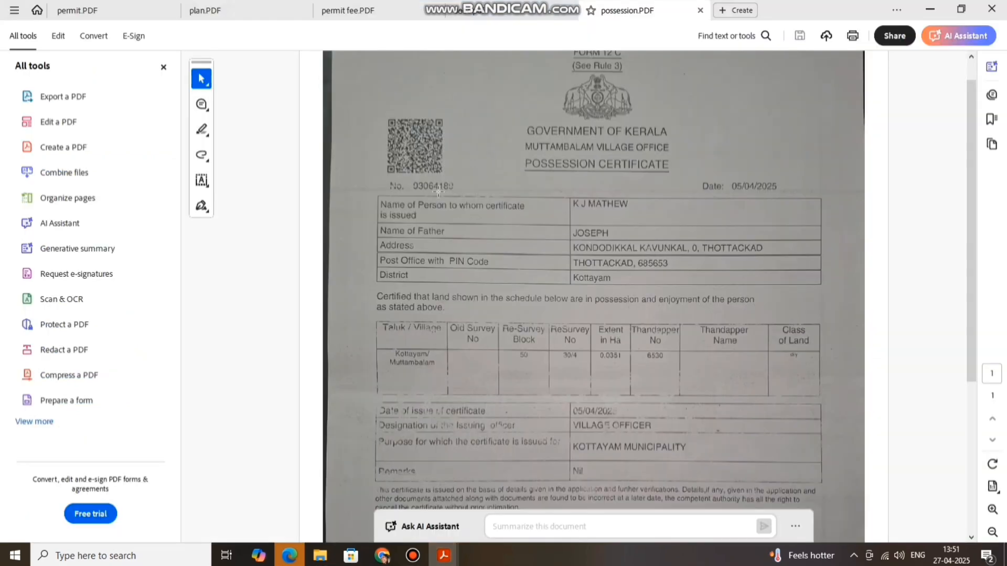
pyautogui.click(382, 555)
pyautogui.click(518, 401)
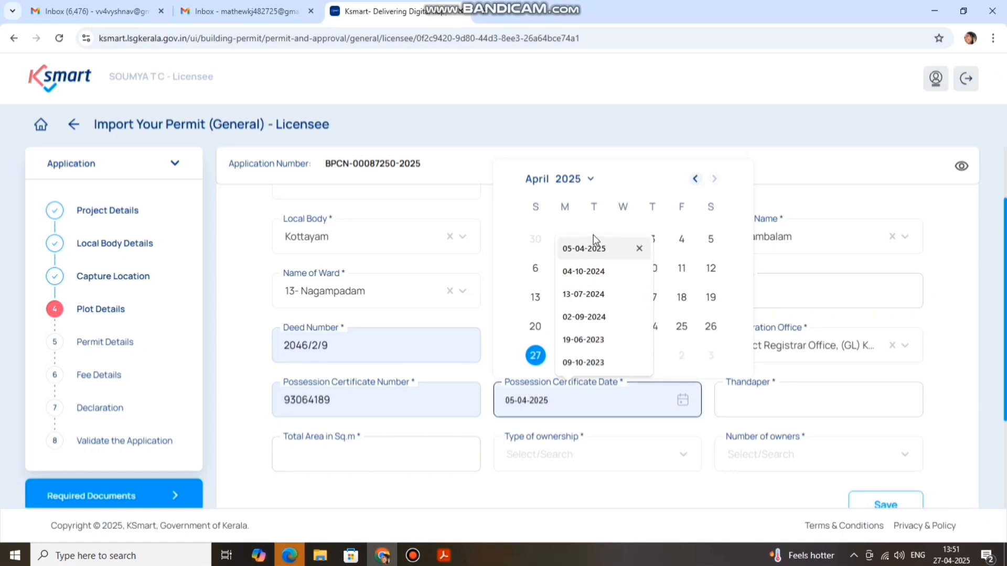
pyautogui.click(593, 248)
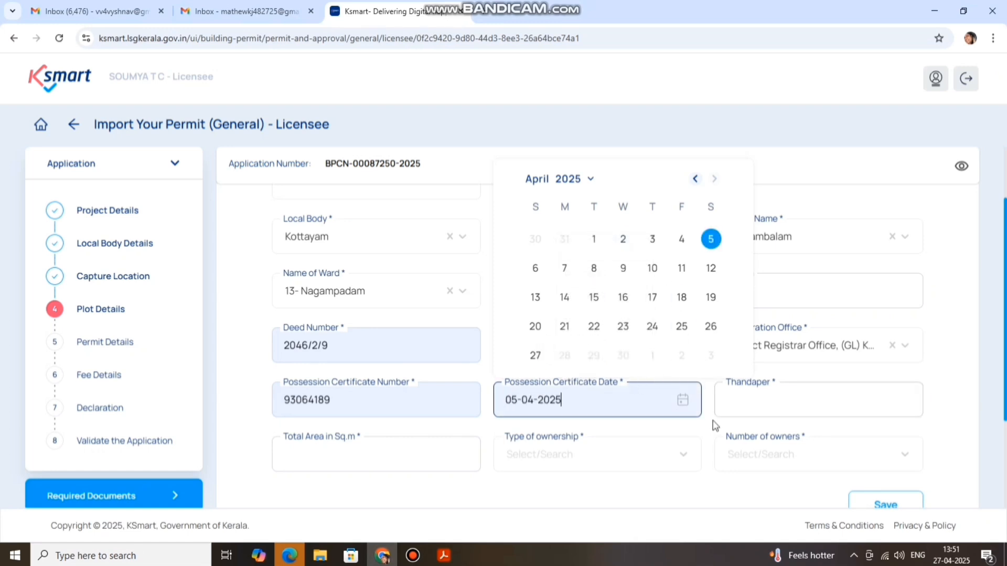
pyautogui.click(724, 407)
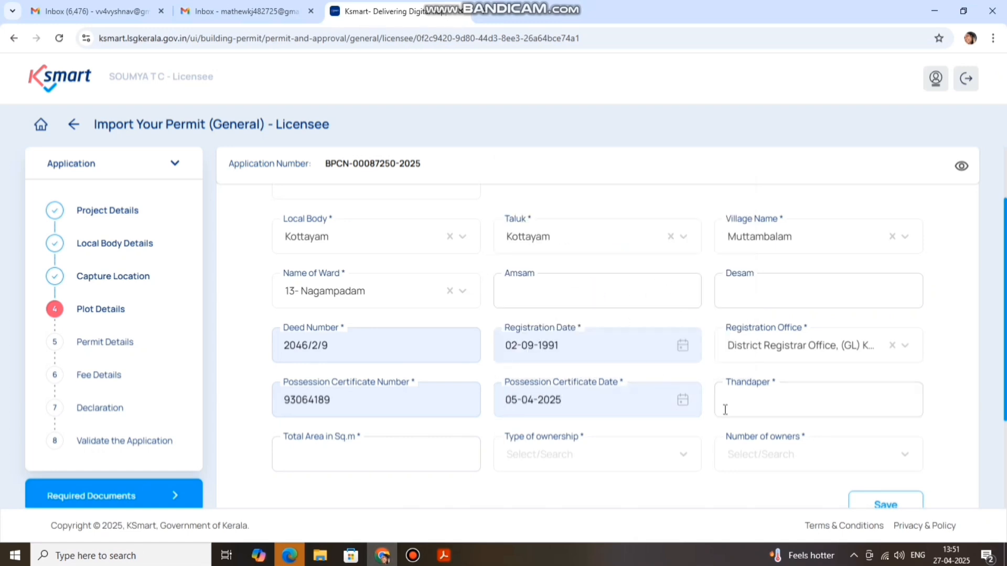
pyautogui.click(444, 556)
pyautogui.click(704, 500)
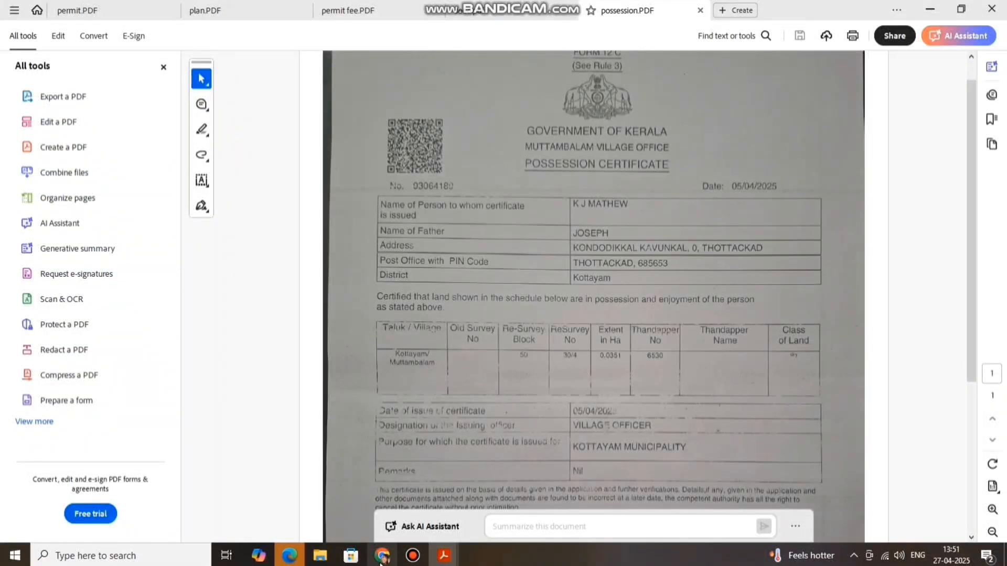
pyautogui.click(382, 555)
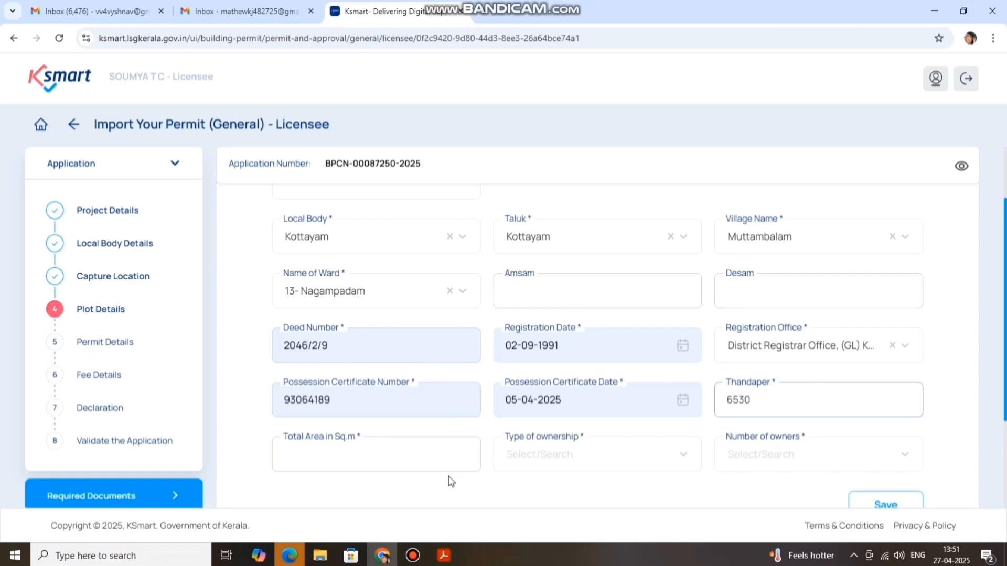
pyautogui.click(404, 444)
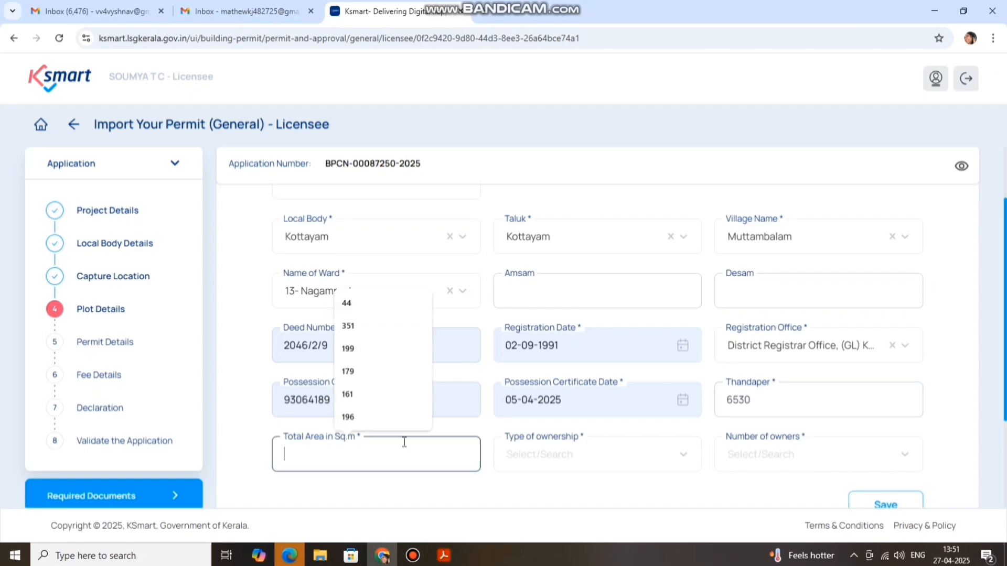
pyautogui.moveTo(450, 559)
pyautogui.click(677, 527)
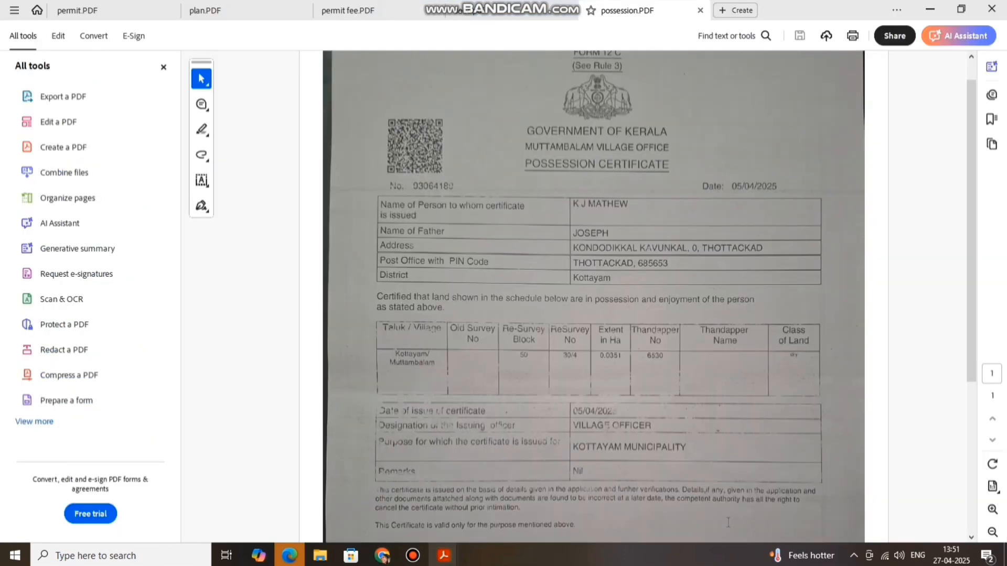
pyautogui.click(930, 9)
pyautogui.click(373, 457)
pyautogui.write('351')
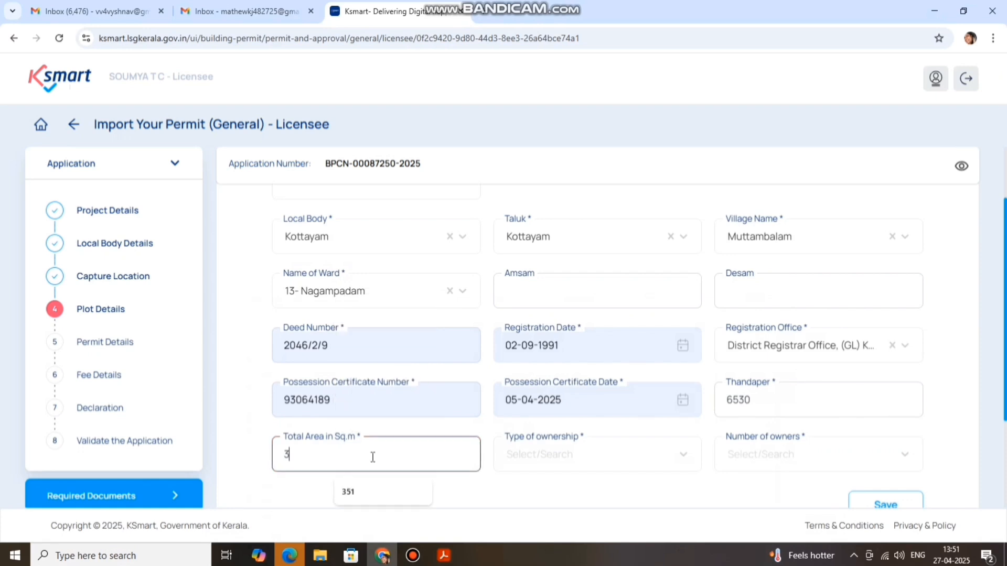
# Set ownership to Private-indiviual with 1 owner and save the basic details
pyautogui.click(535, 457)
pyautogui.click(551, 482)
pyautogui.scroll(-1, 676, 462)
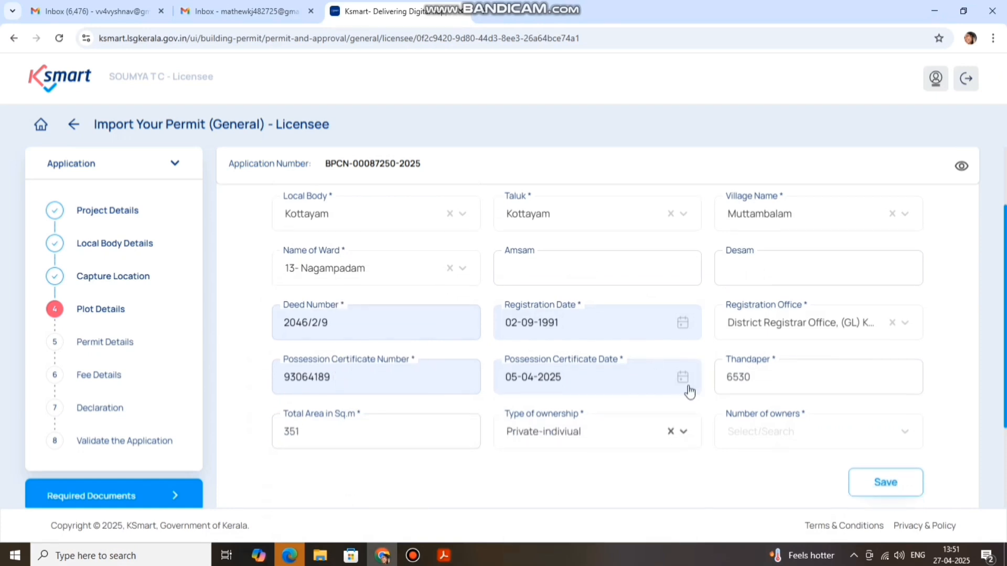
pyautogui.moveTo(444, 554)
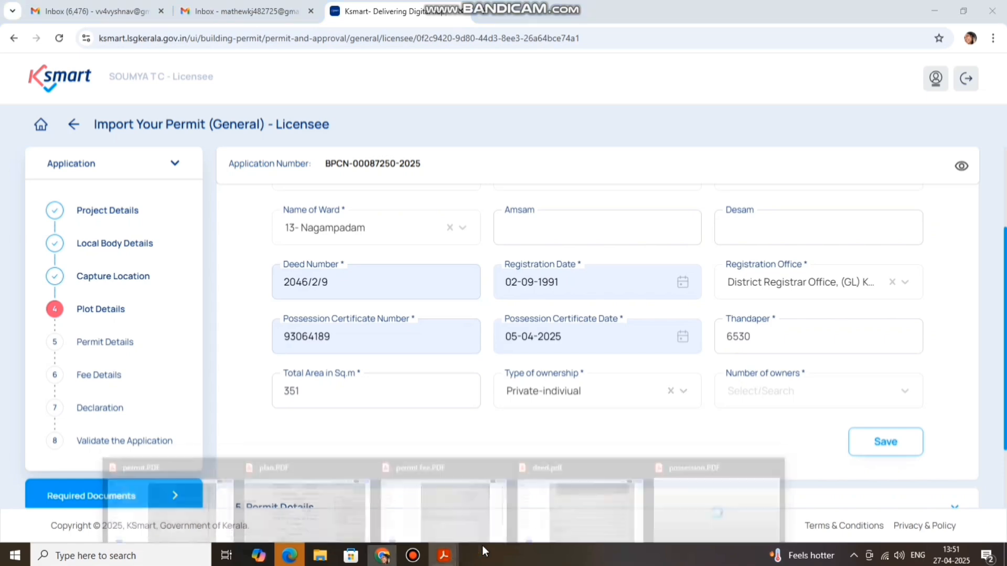
pyautogui.click(701, 498)
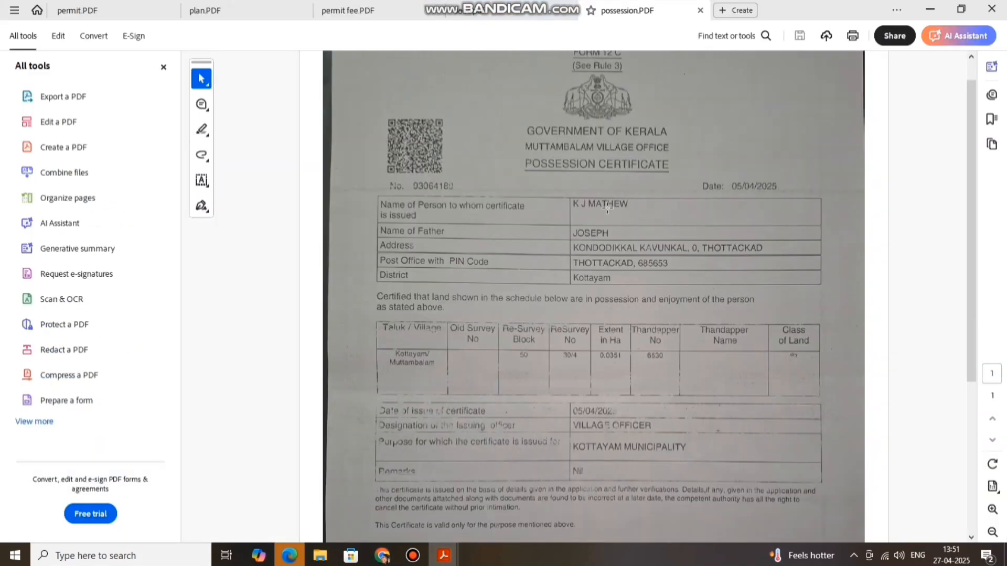
pyautogui.click(929, 10)
pyautogui.click(747, 399)
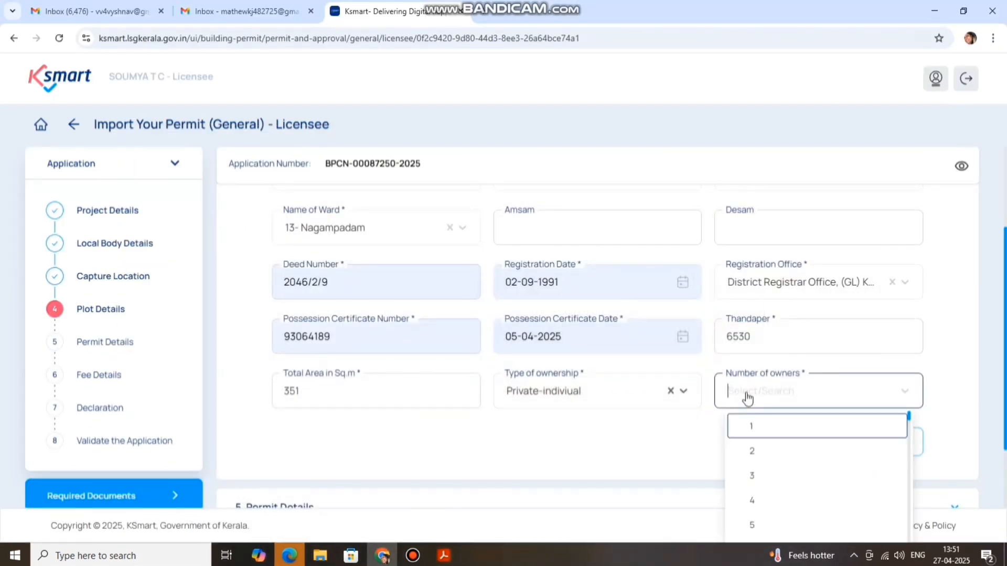
pyautogui.click(755, 426)
pyautogui.click(885, 442)
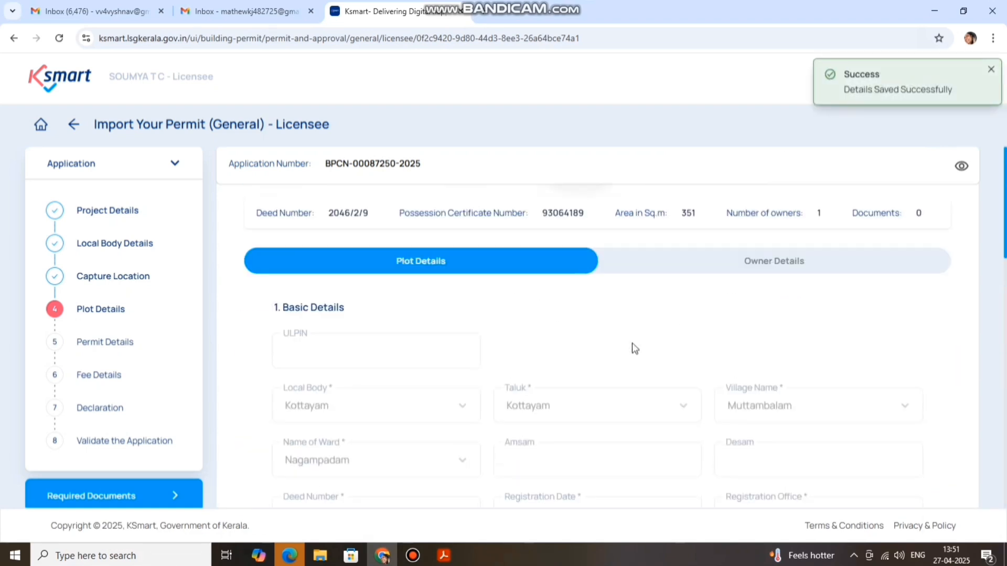
# Set BTR land type to Purayidam (Dry land) and data bank type to Not Applicable, and switch to re-survey number entry
pyautogui.scroll(-5, 626, 340)
pyautogui.scroll(-1, 615, 321)
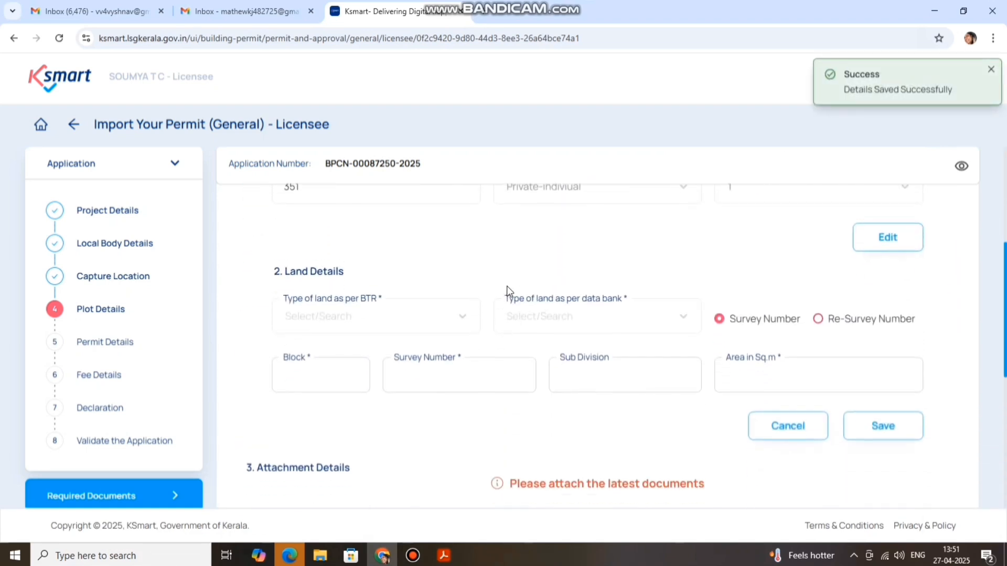
pyautogui.click(308, 313)
pyautogui.click(341, 361)
pyautogui.click(523, 310)
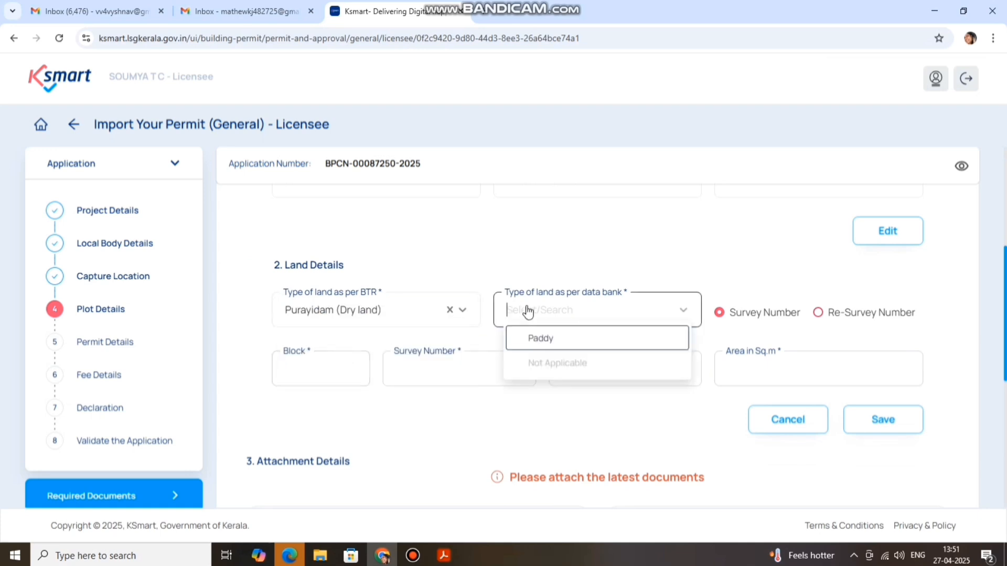
pyautogui.click(545, 364)
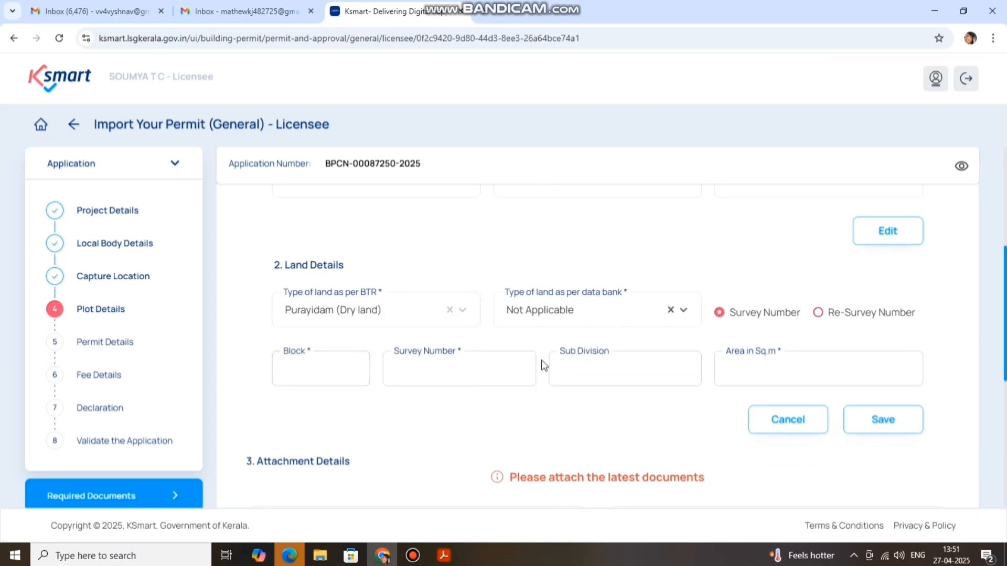
pyautogui.click(826, 316)
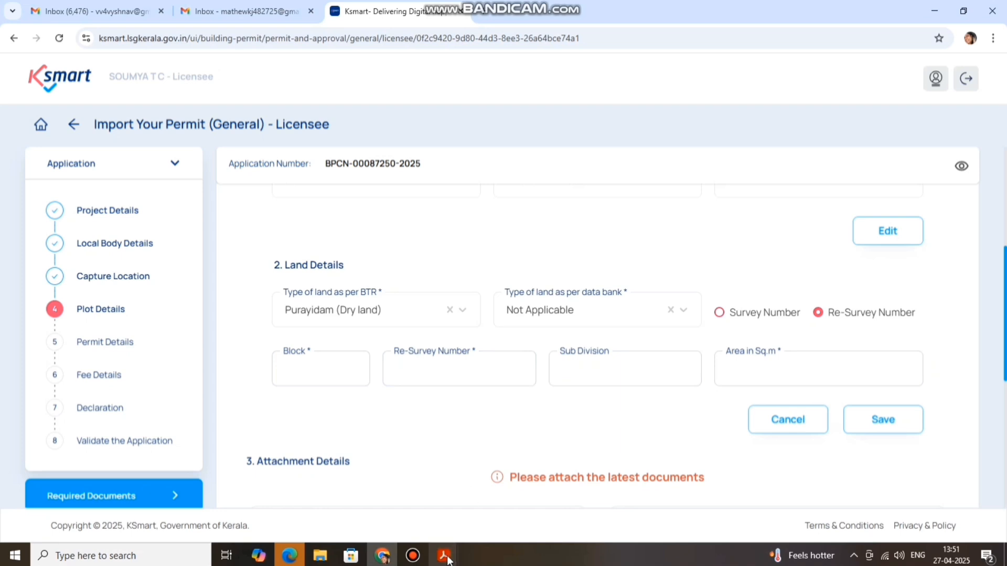
# Check the possession certificate and enter Block number 50
pyautogui.moveTo(444, 555)
pyautogui.click(692, 485)
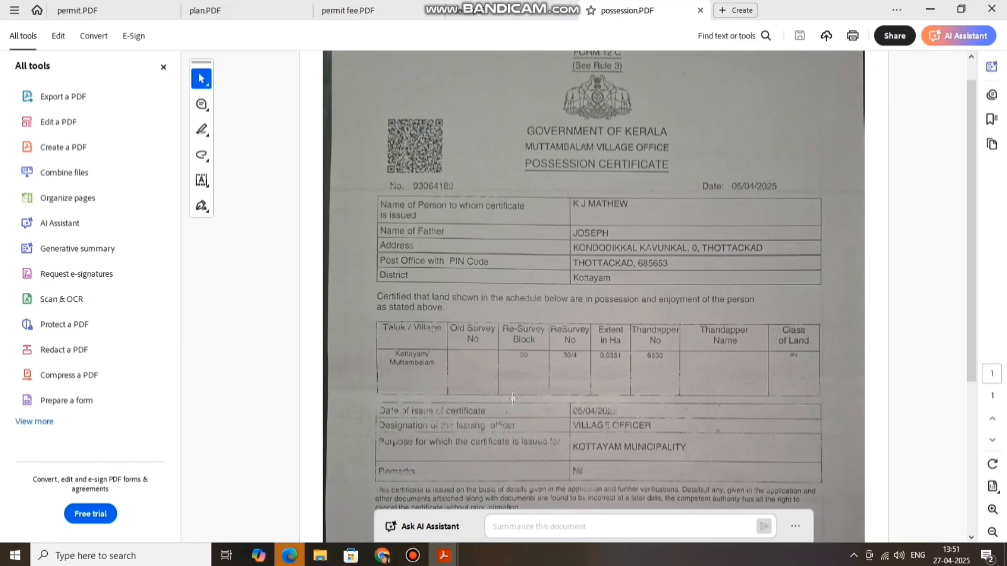
pyautogui.click(383, 555)
pyautogui.click(318, 373)
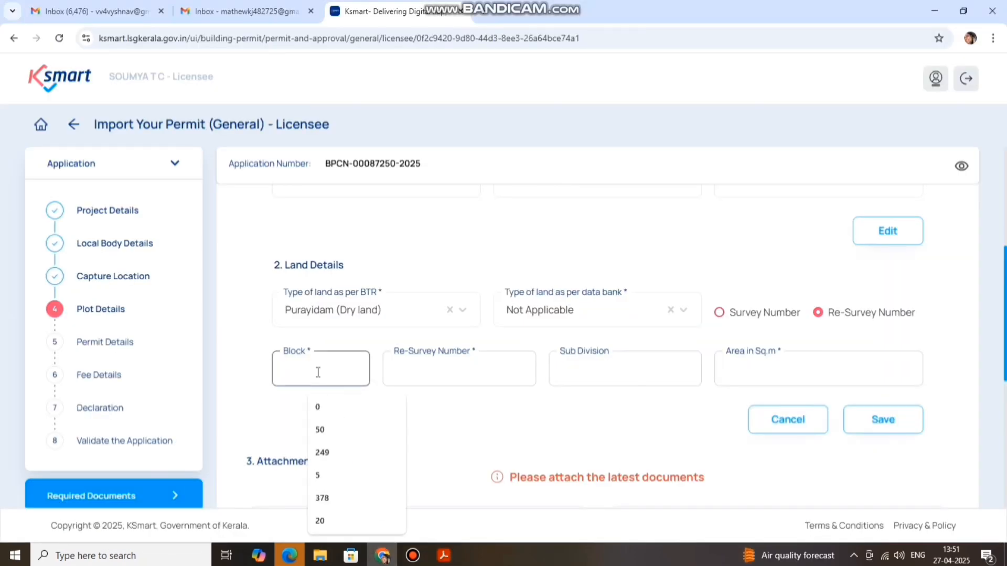
pyautogui.write('50')
pyautogui.click(467, 369)
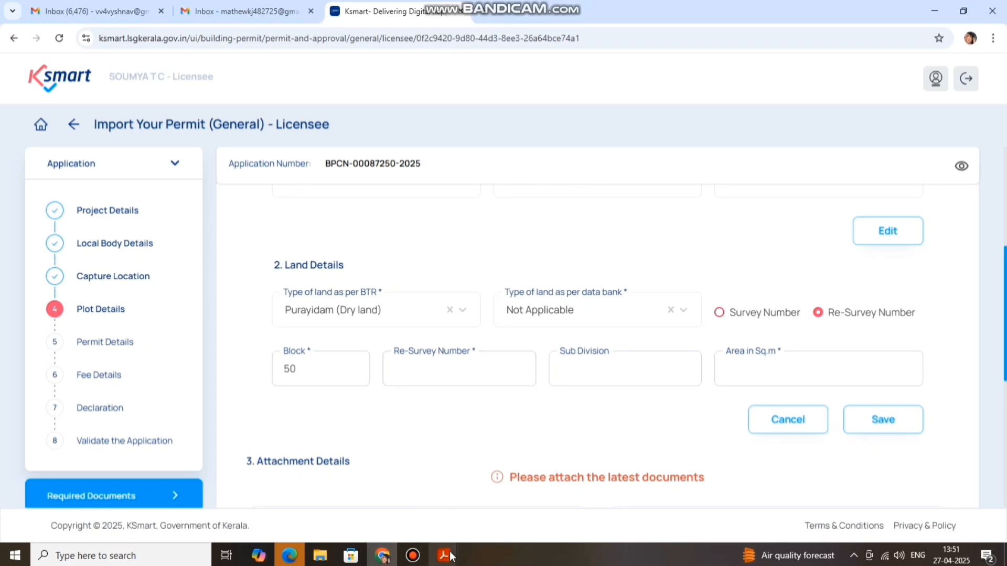
# Enter Re-Survey Number 30, Sub Division 4 and area 351 from the possession certificate
pyautogui.moveTo(444, 556)
pyautogui.click(722, 511)
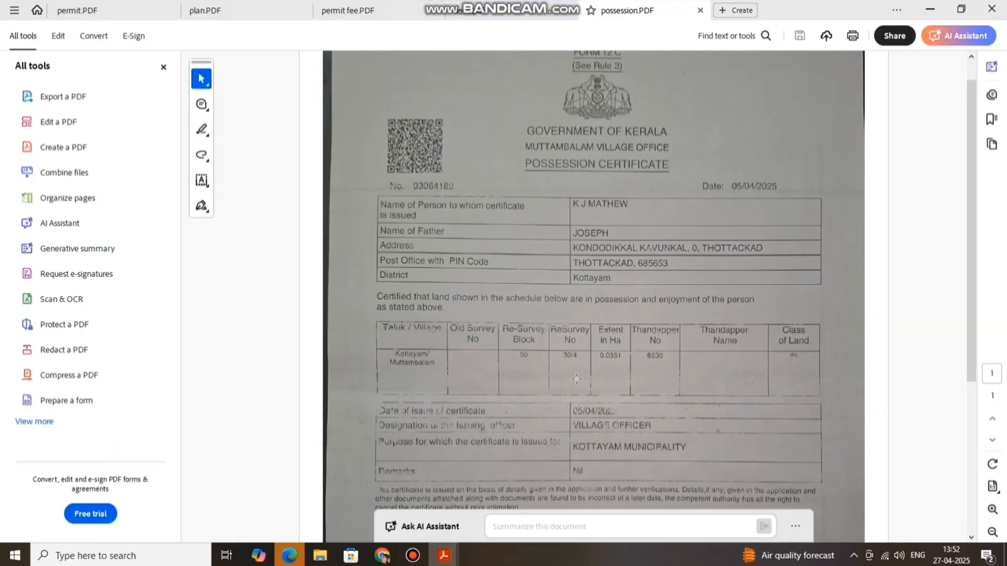
pyautogui.click(383, 556)
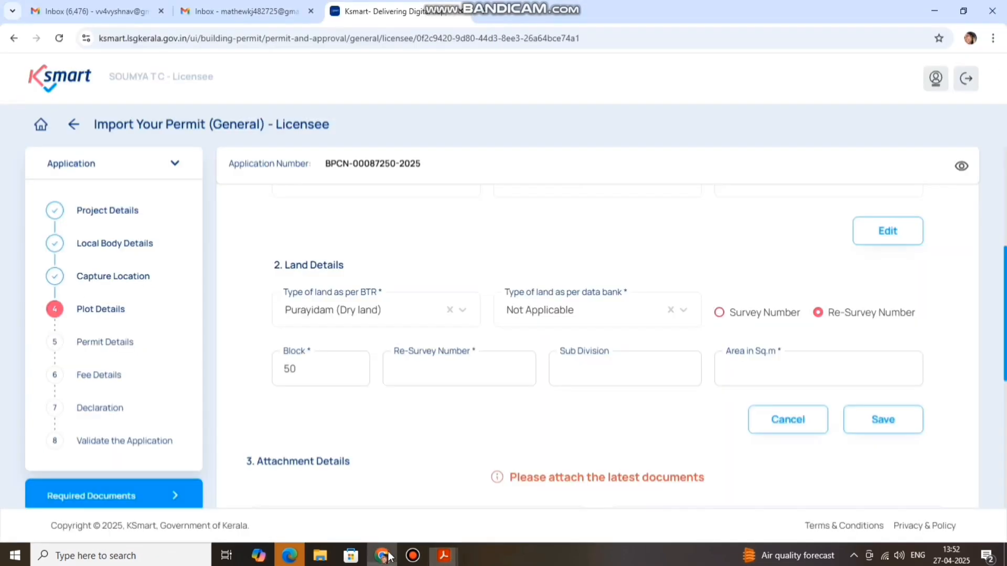
pyautogui.click(447, 371)
pyautogui.write('30')
pyautogui.click(595, 369)
pyautogui.write('4')
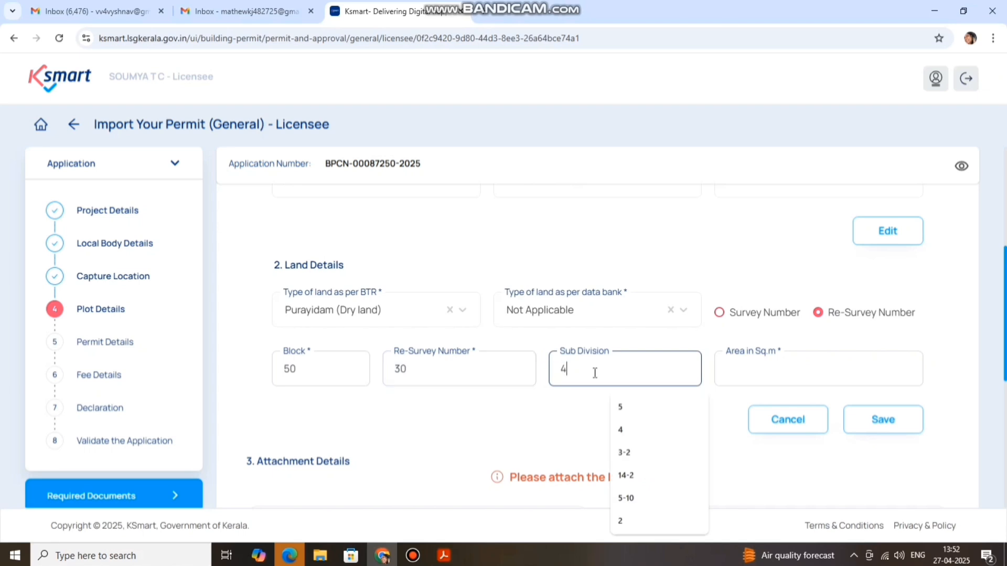
pyautogui.click(739, 366)
pyautogui.write('351')
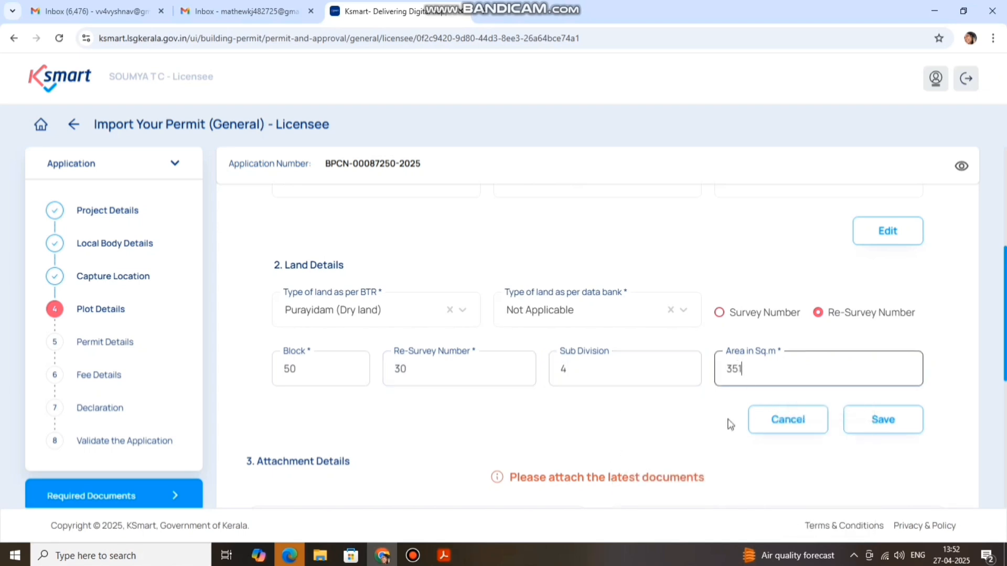
pyautogui.click(669, 420)
pyautogui.scroll(1, 682, 420)
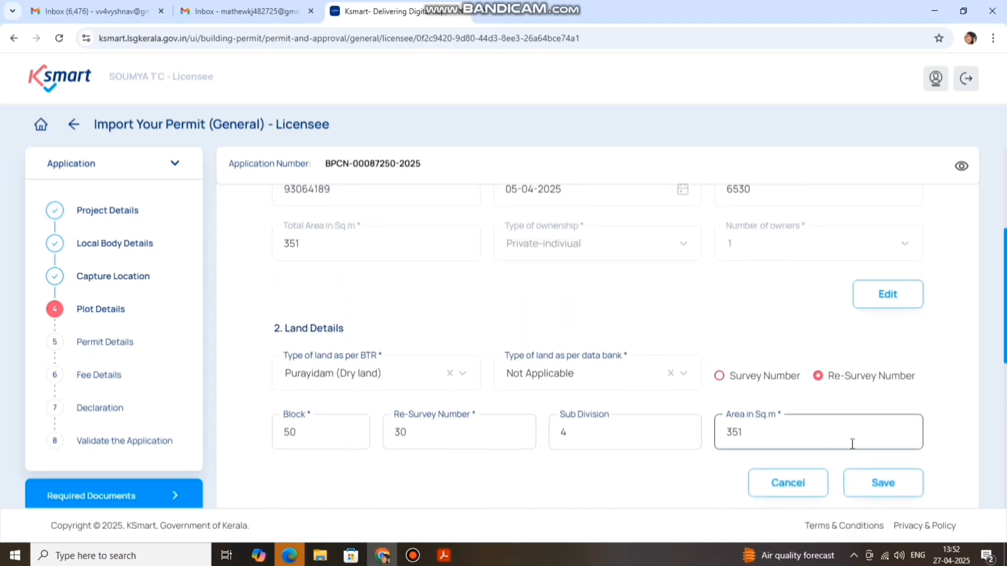
# Save the land details row and move down to the attachments
pyautogui.click(894, 492)
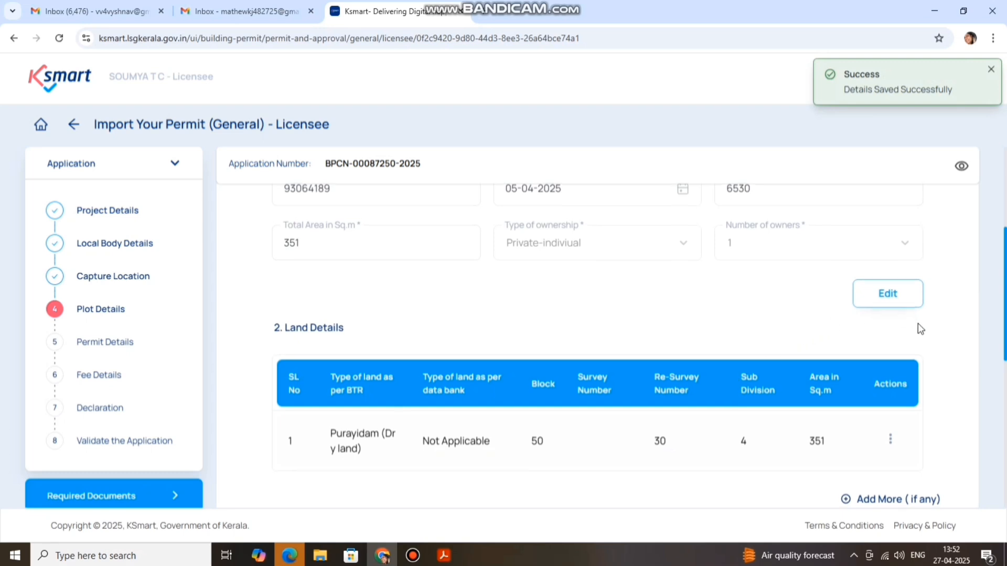
pyautogui.scroll(-2, 915, 336)
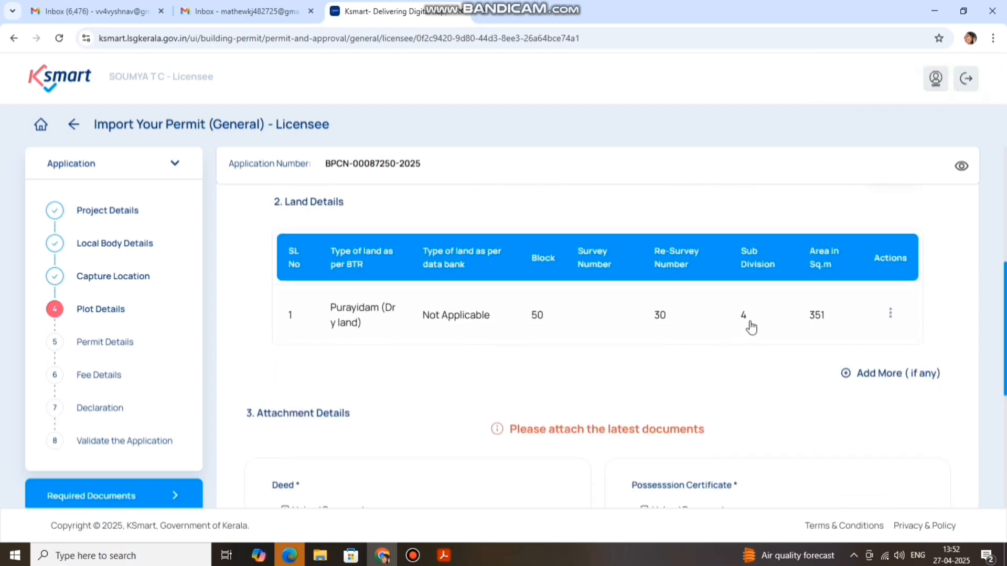
pyautogui.scroll(-2, 653, 309)
pyautogui.scroll(-1, 469, 315)
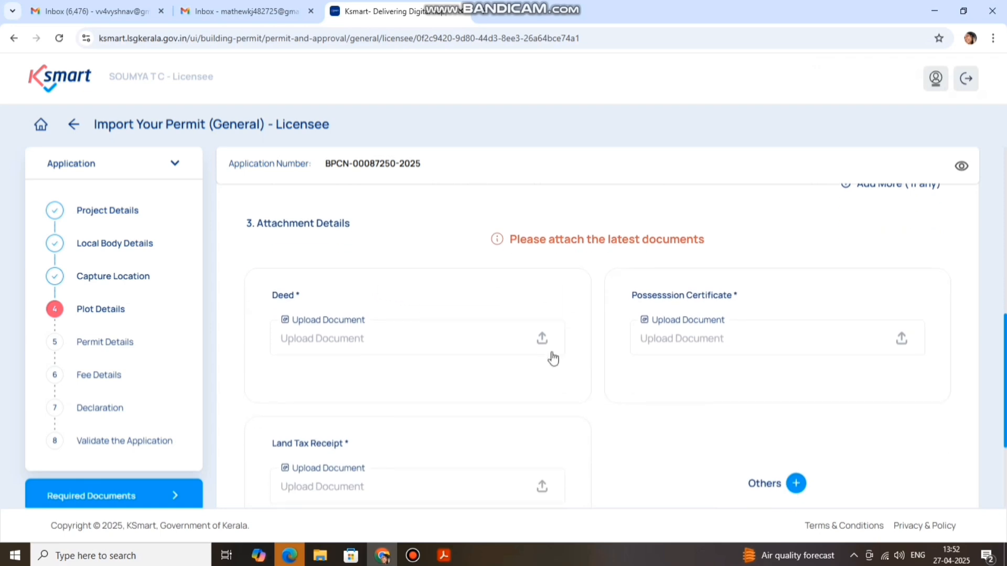
# Attach deed.pdf, possession.PDF and tax.PDF as deed, possession certificate and land tax receipt
pyautogui.click(540, 340)
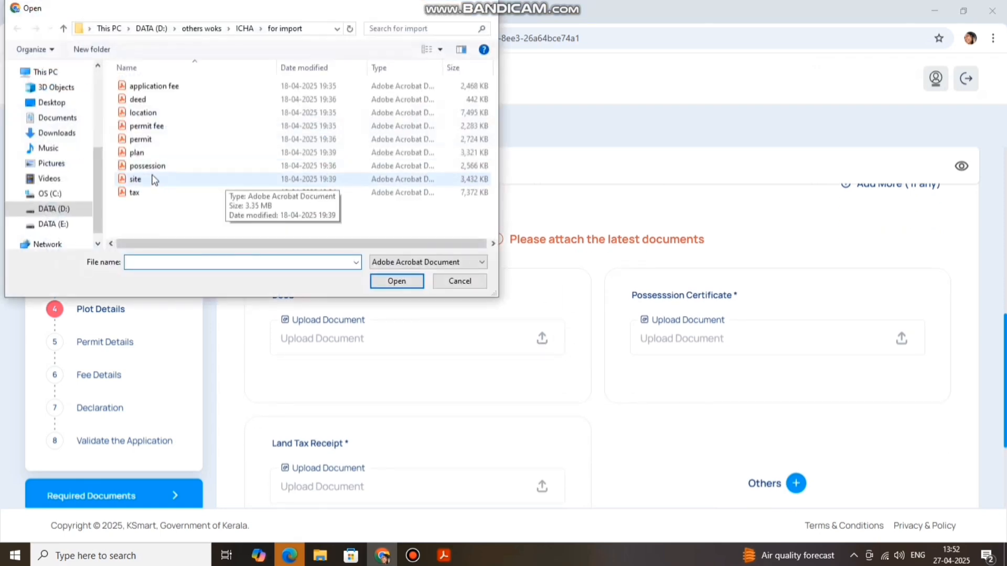
pyautogui.click(143, 101)
pyautogui.click(388, 281)
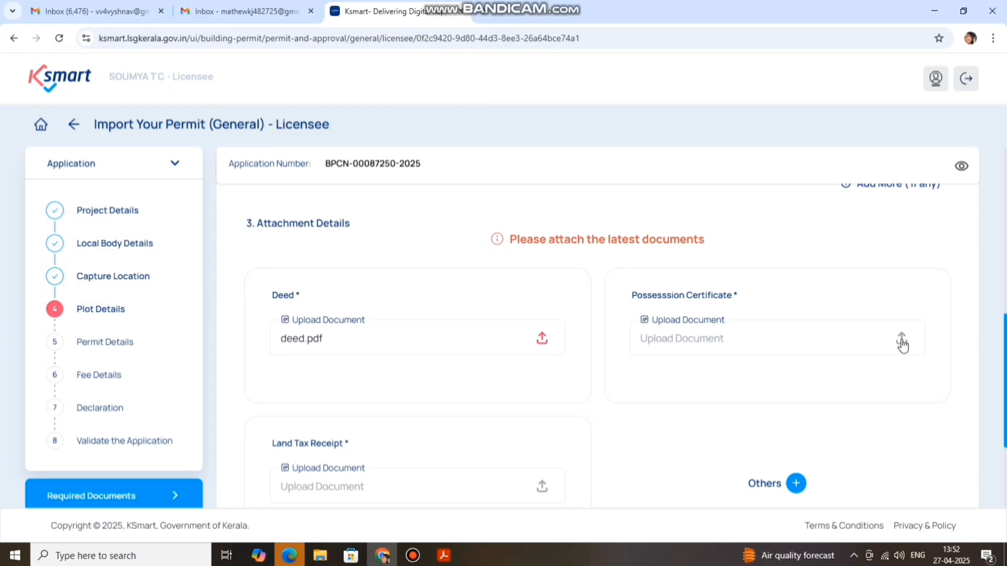
pyautogui.click(902, 341)
pyautogui.click(158, 166)
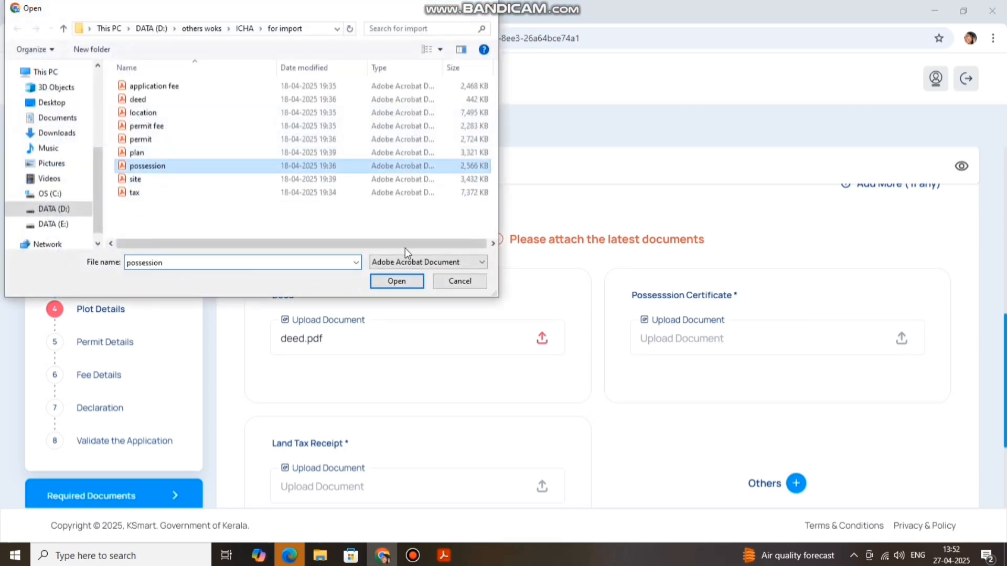
pyautogui.click(397, 281)
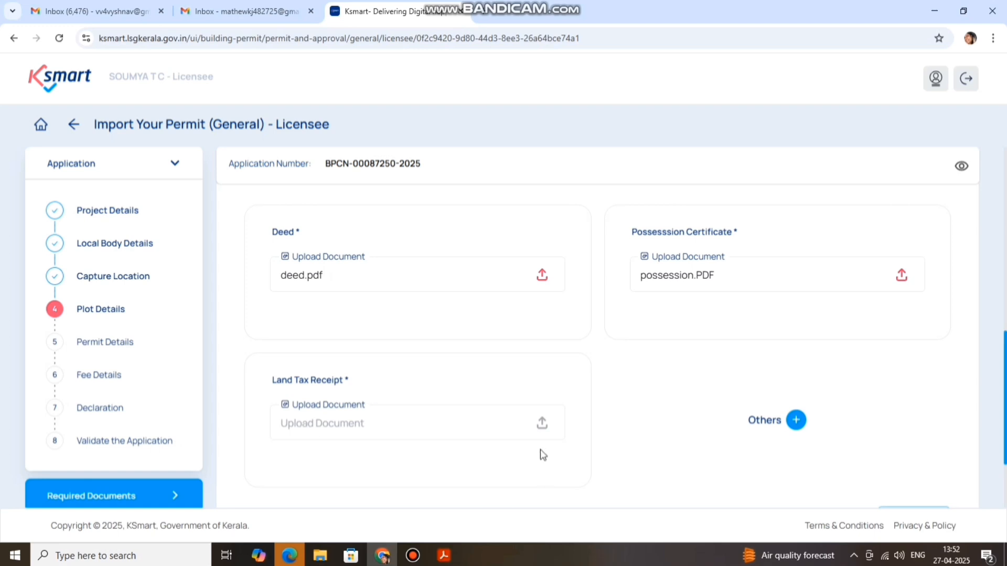
pyautogui.click(541, 426)
pyautogui.click(147, 193)
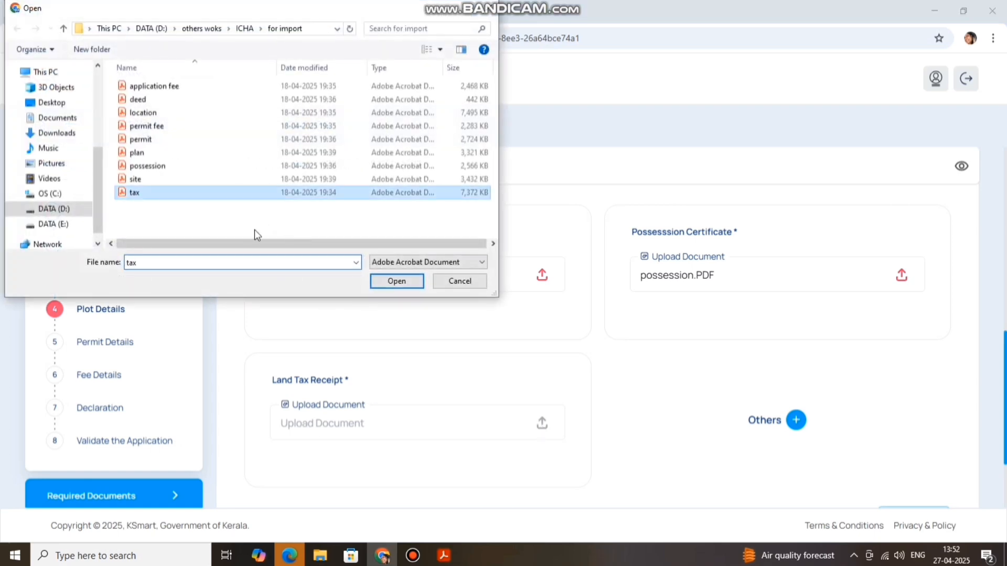
pyautogui.click(387, 282)
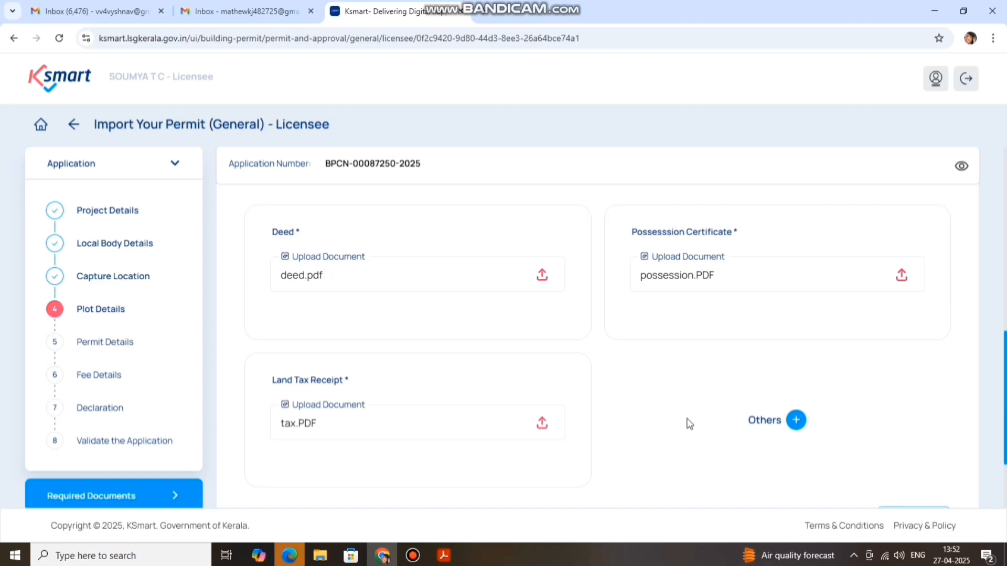
# Review the form and continue to the Owner Details step
pyautogui.scroll(15, 681, 423)
pyautogui.scroll(3, 676, 430)
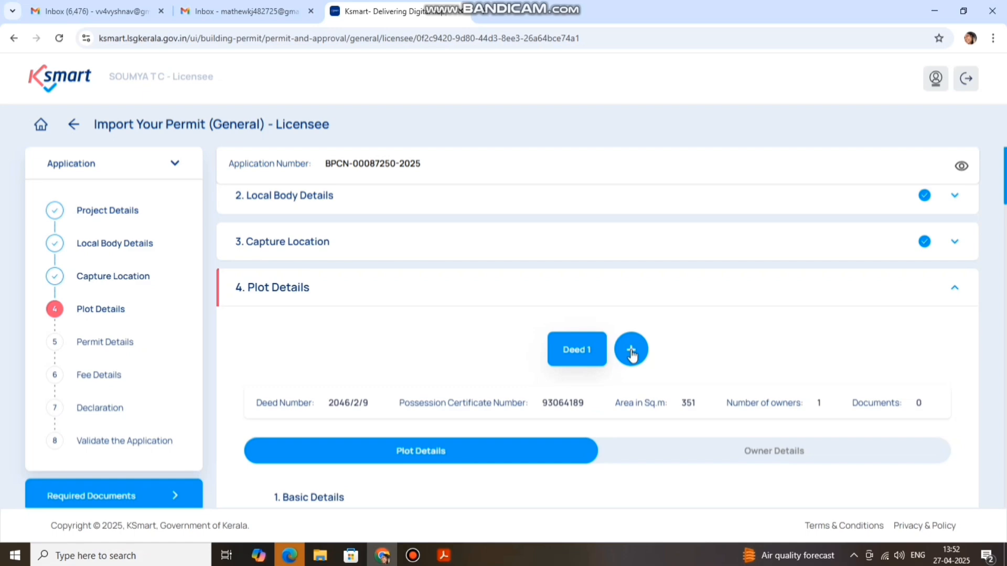
pyautogui.scroll(-7, 645, 341)
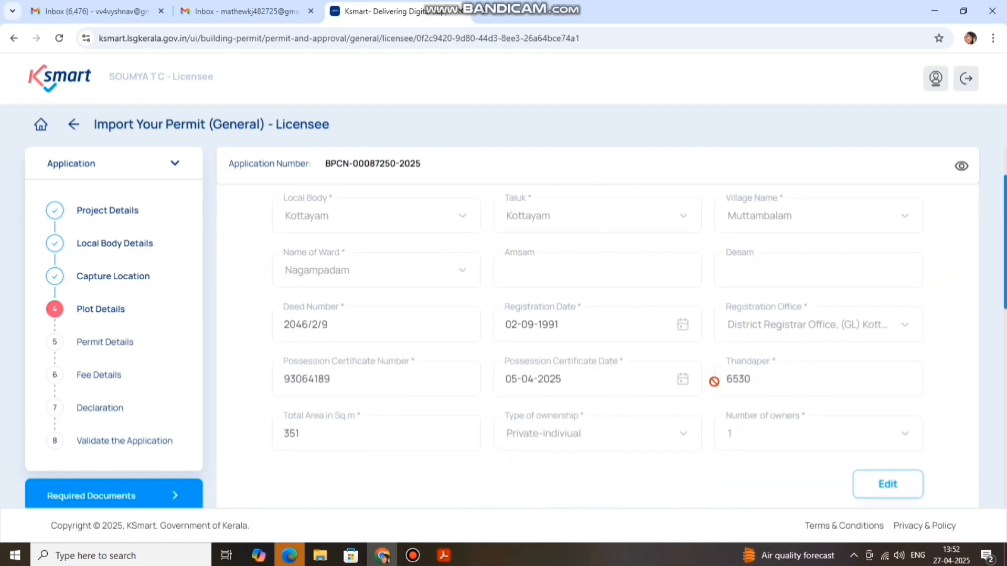
pyautogui.scroll(-6, 607, 313)
pyautogui.scroll(-4, 668, 351)
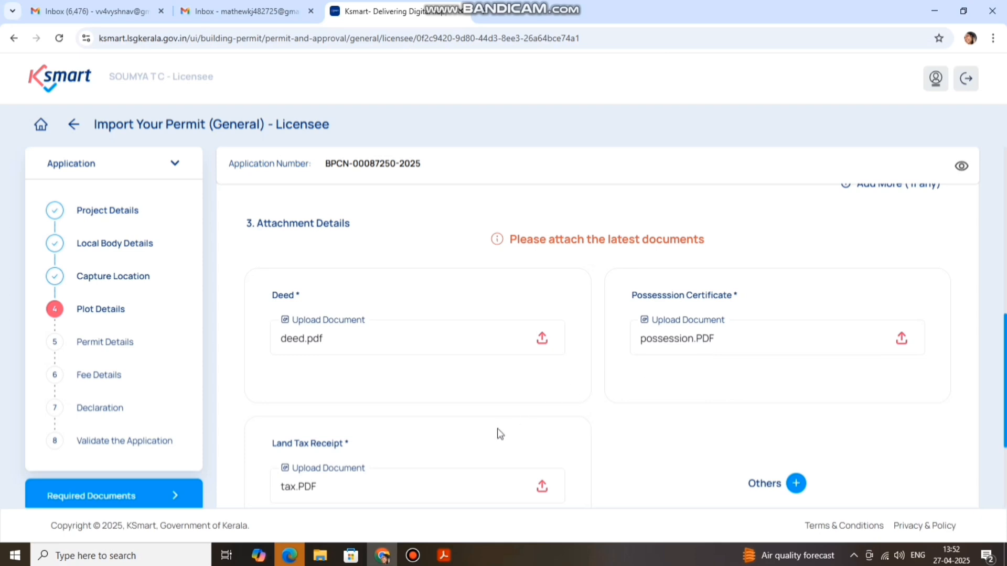
pyautogui.scroll(-3, 541, 351)
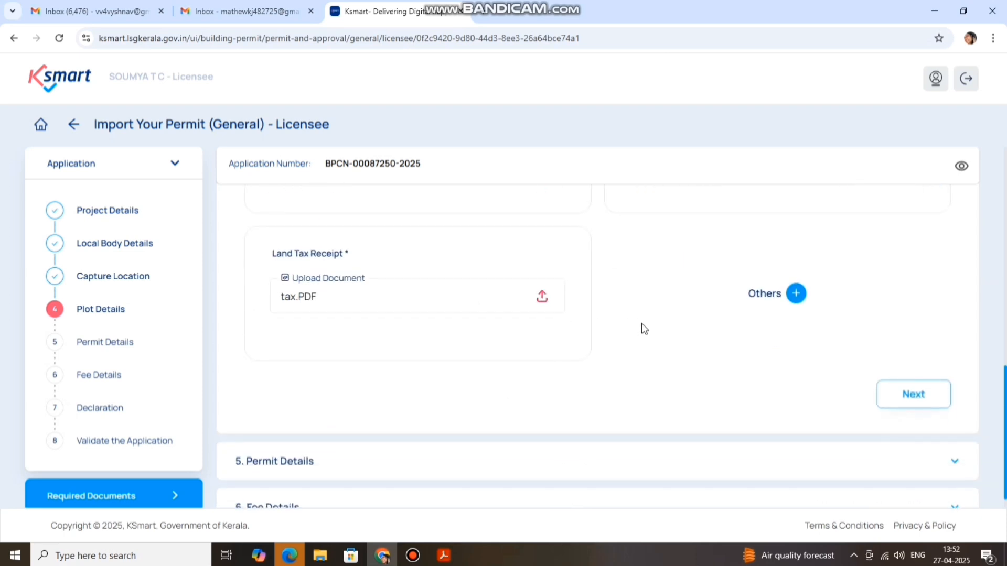
pyautogui.scroll(3, 750, 369)
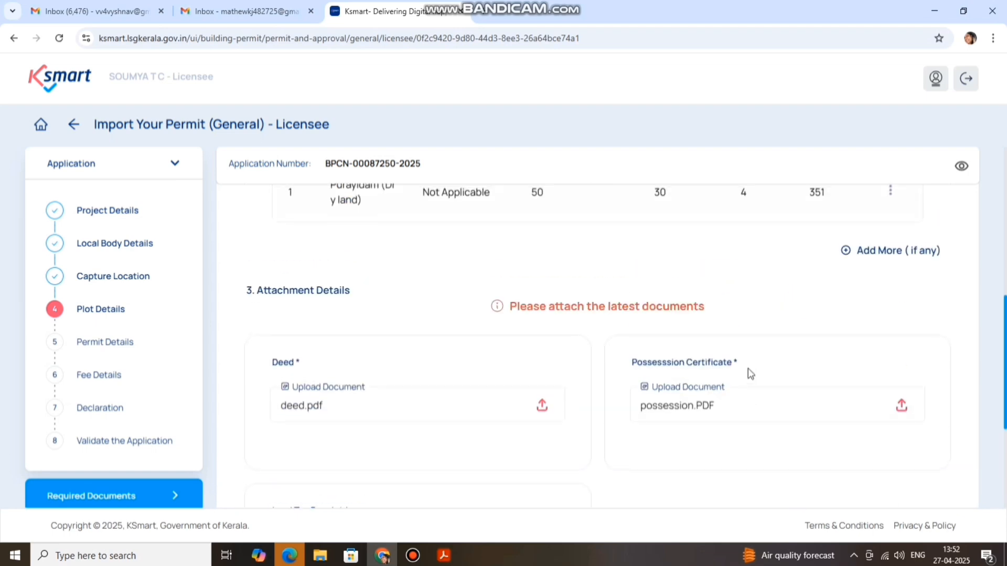
pyautogui.scroll(-3, 840, 377)
pyautogui.click(891, 397)
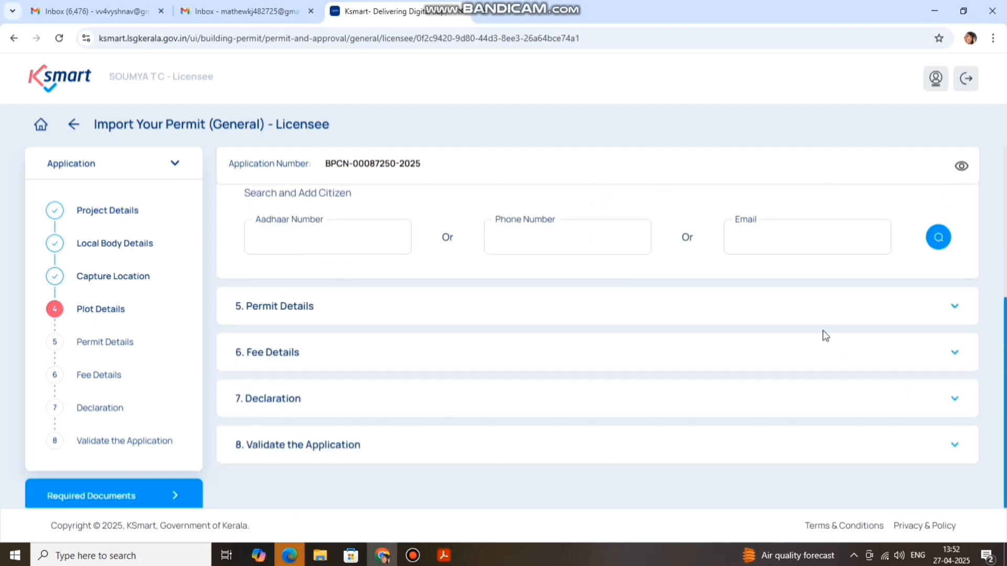
pyautogui.scroll(1, 760, 341)
# Search the citizen by the owner's saved phone number to fetch their name, country and state
pyautogui.scroll(2, 755, 325)
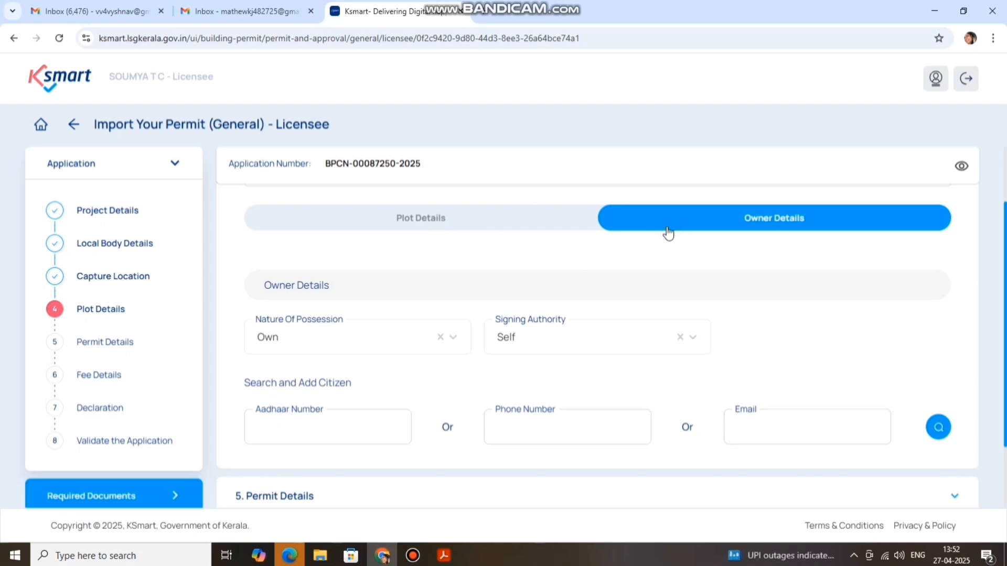
pyautogui.scroll(-1, 353, 332)
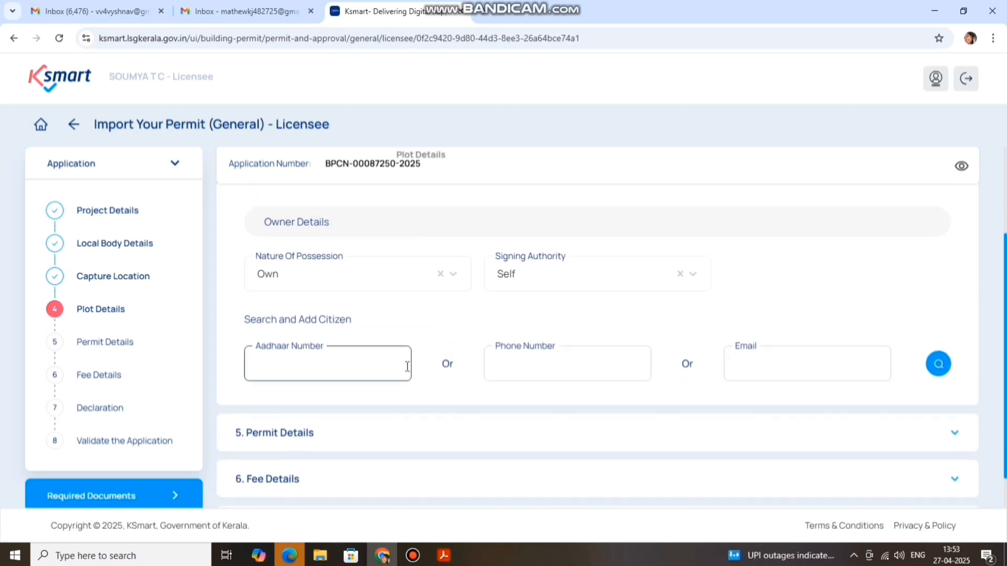
pyautogui.click(501, 361)
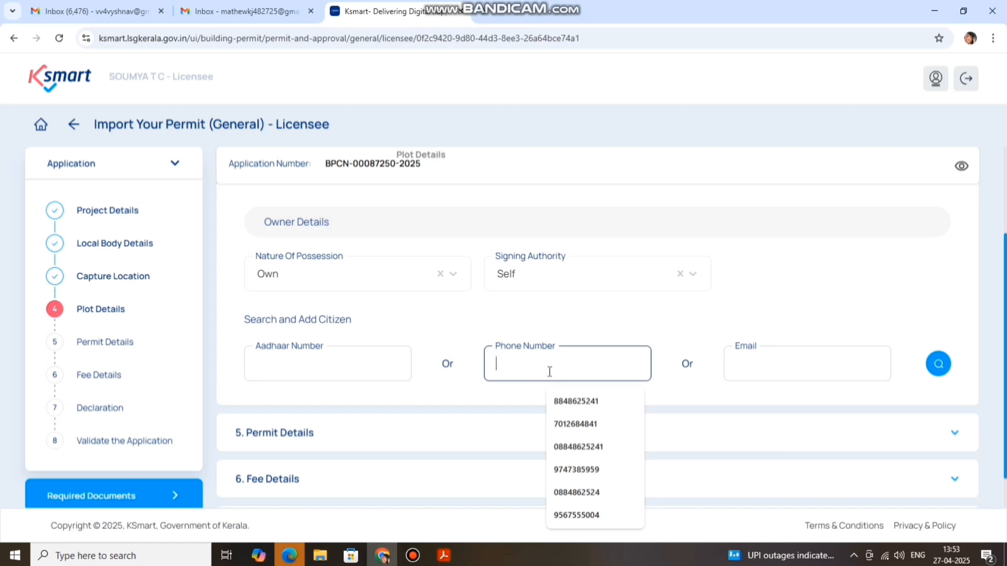
pyautogui.click(575, 470)
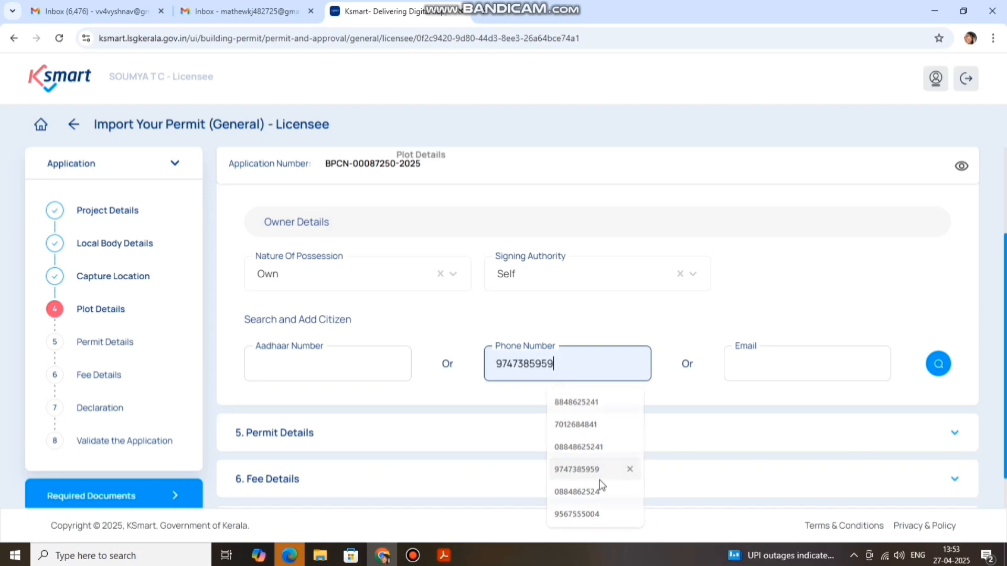
pyautogui.click(753, 360)
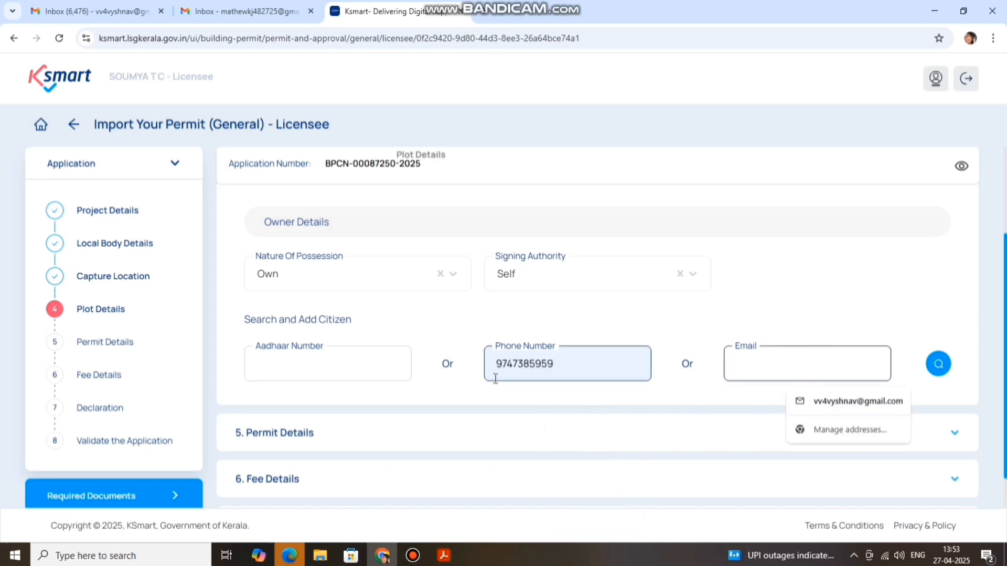
pyautogui.click(936, 373)
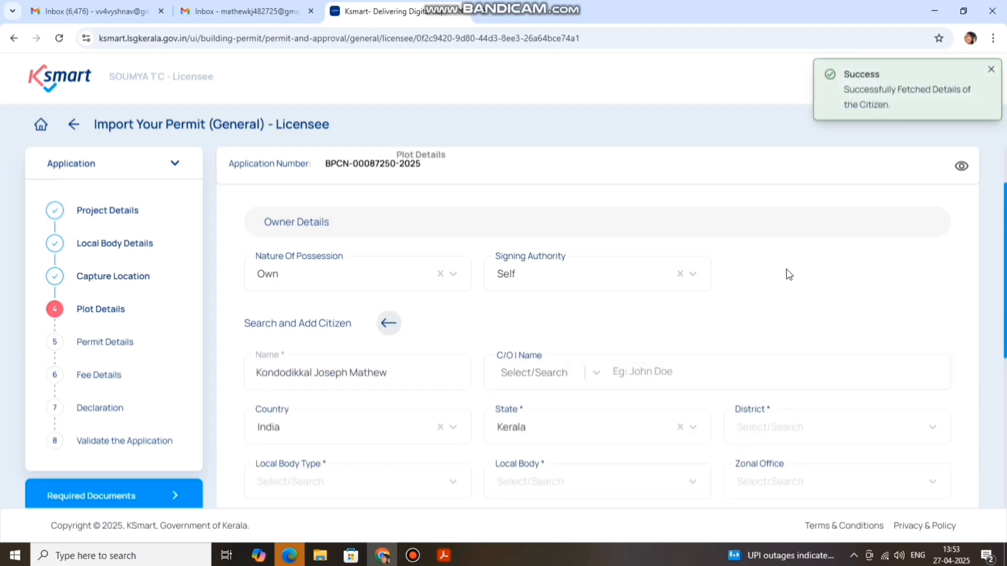
# Set the owner's district to Kottayam and local body type to Grama Panchayat
pyautogui.scroll(-1, 451, 296)
pyautogui.scroll(-3, 456, 276)
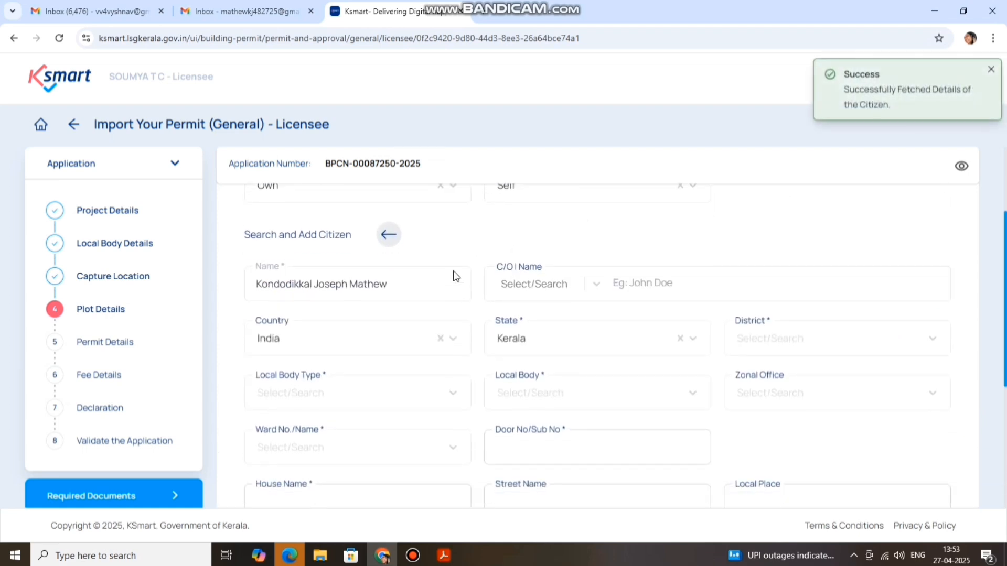
pyautogui.click(762, 250)
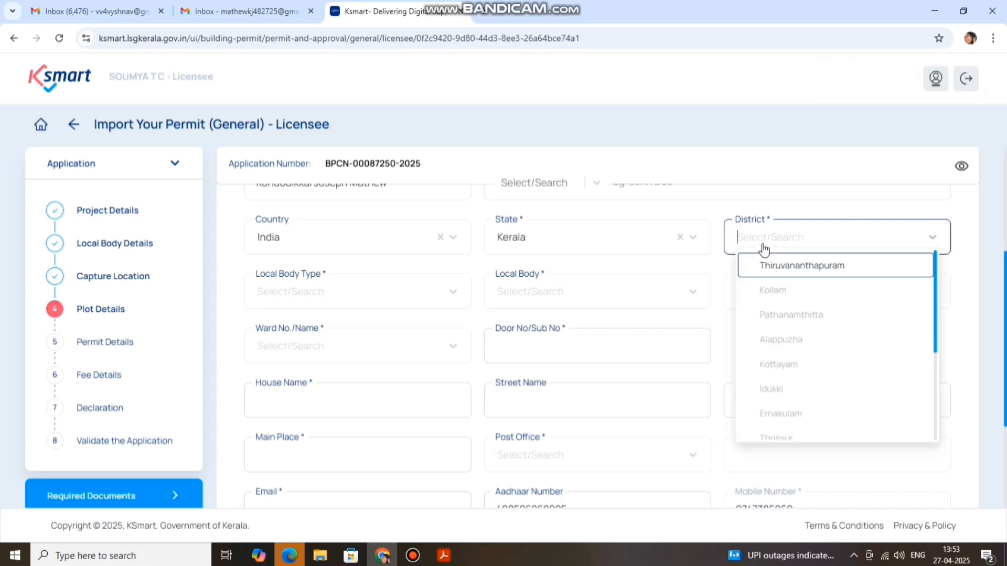
pyautogui.click(789, 363)
pyautogui.click(353, 292)
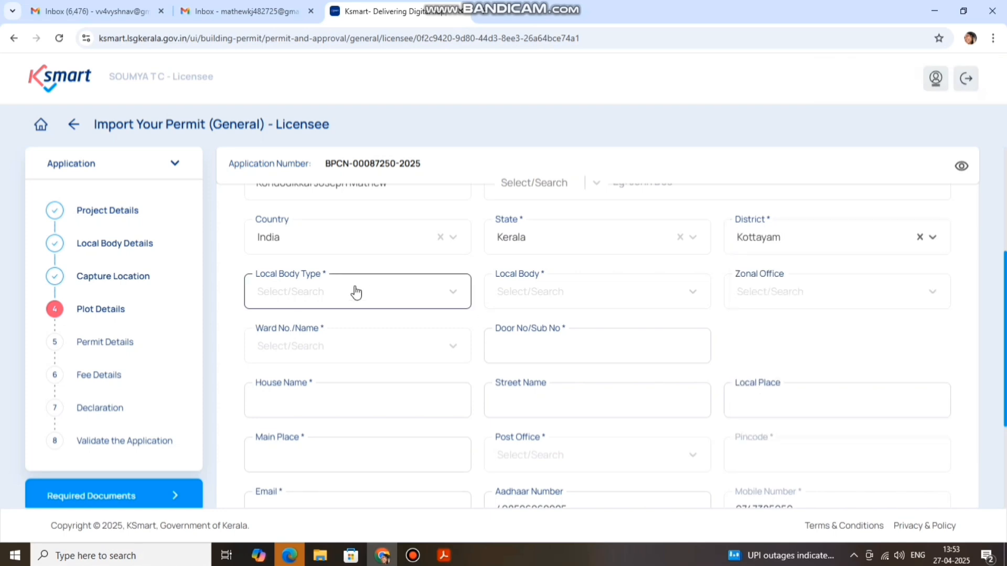
pyautogui.click(339, 369)
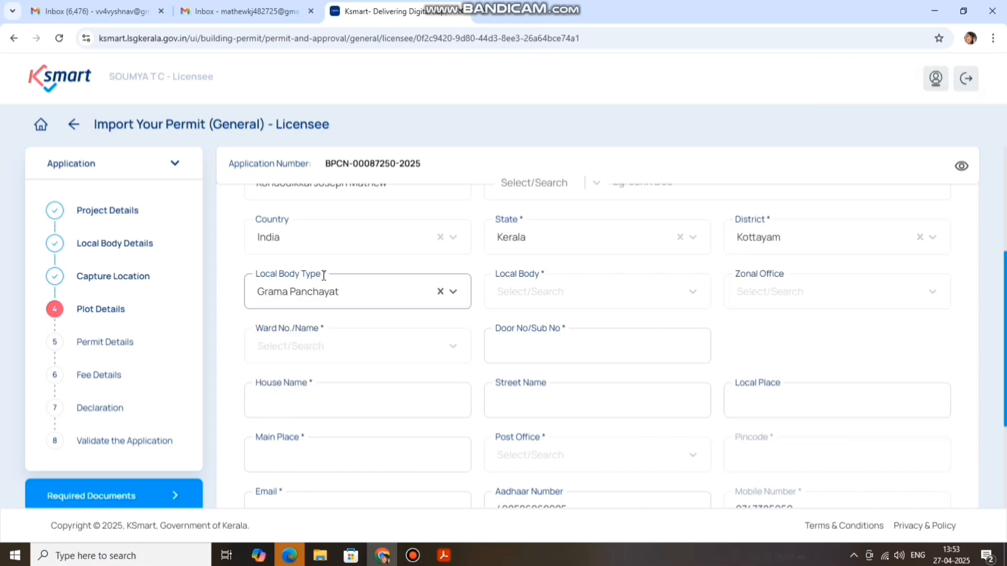
# Load the Local Body list and filter it with 'p'
pyautogui.click(503, 300)
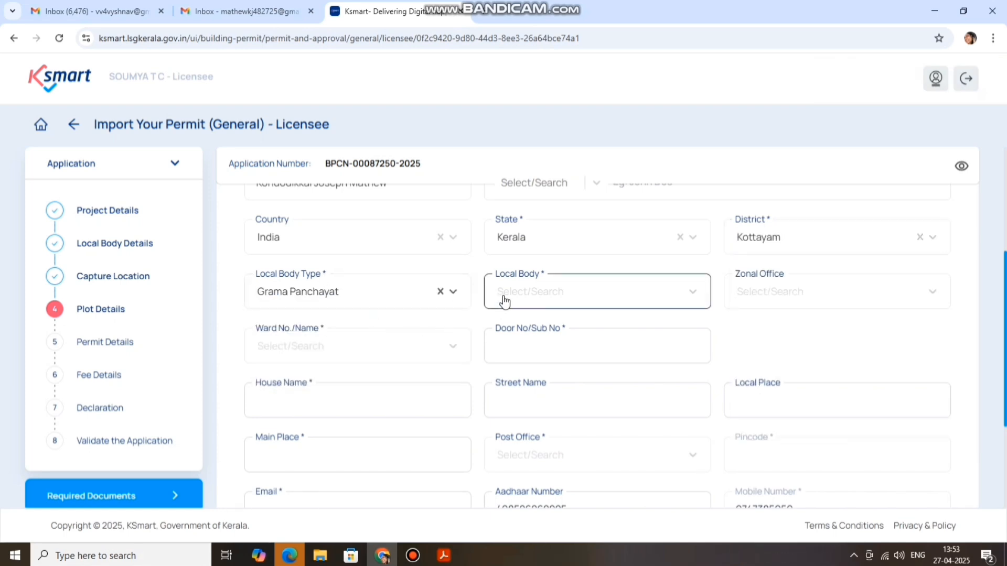
pyautogui.click(572, 294)
pyautogui.click(691, 296)
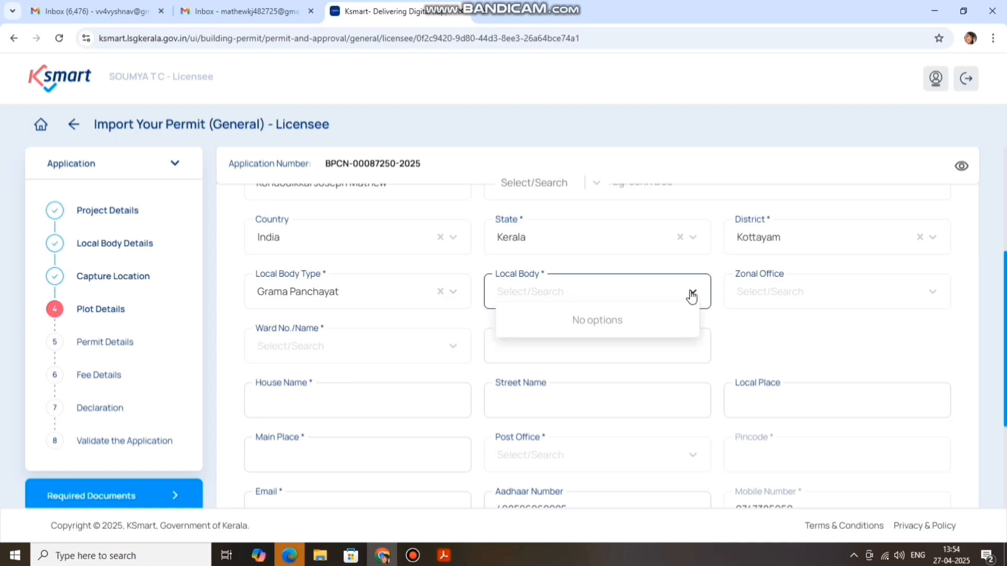
pyautogui.click(691, 296)
pyautogui.click(686, 296)
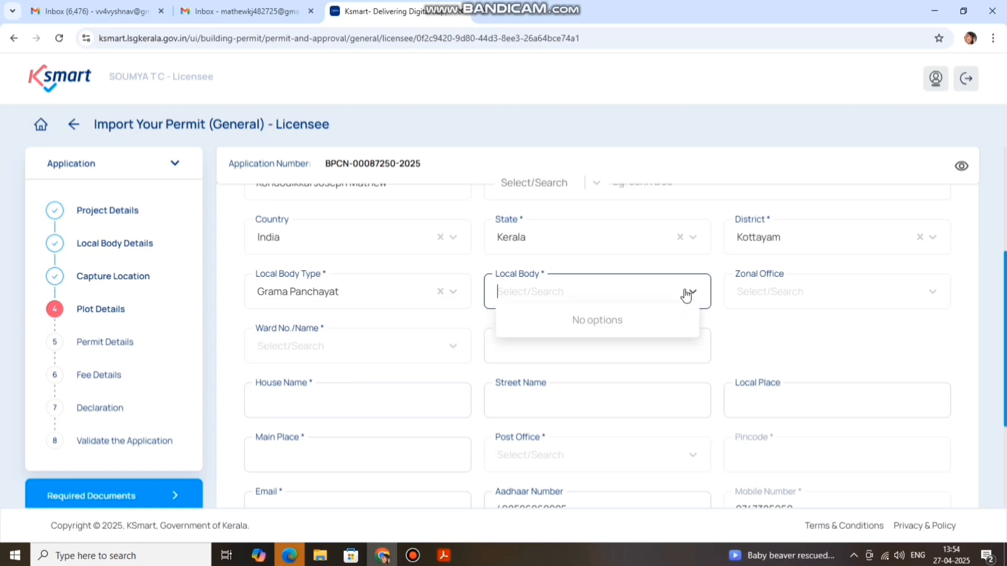
pyautogui.click(550, 296)
pyautogui.click(552, 292)
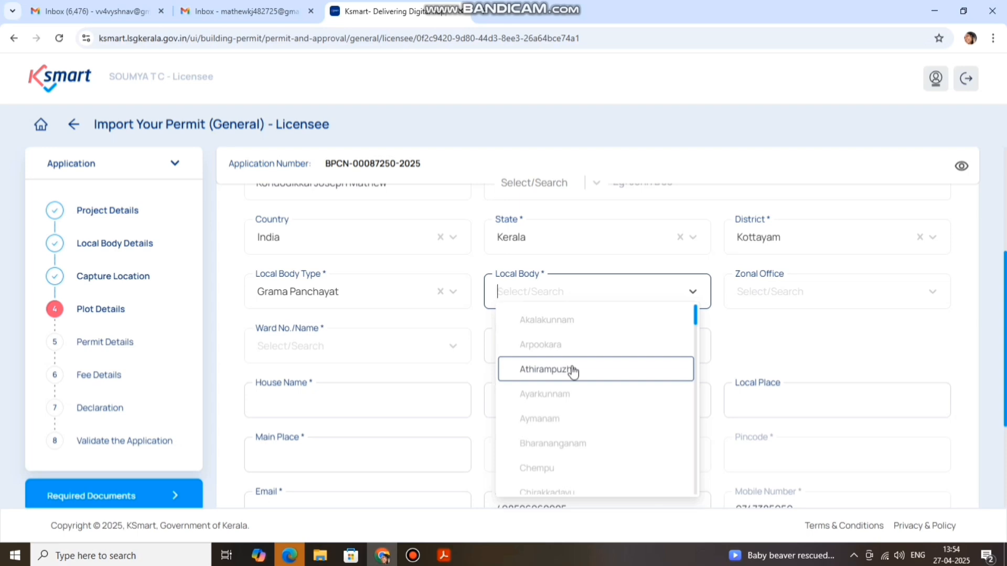
pyautogui.scroll(-5, 576, 388)
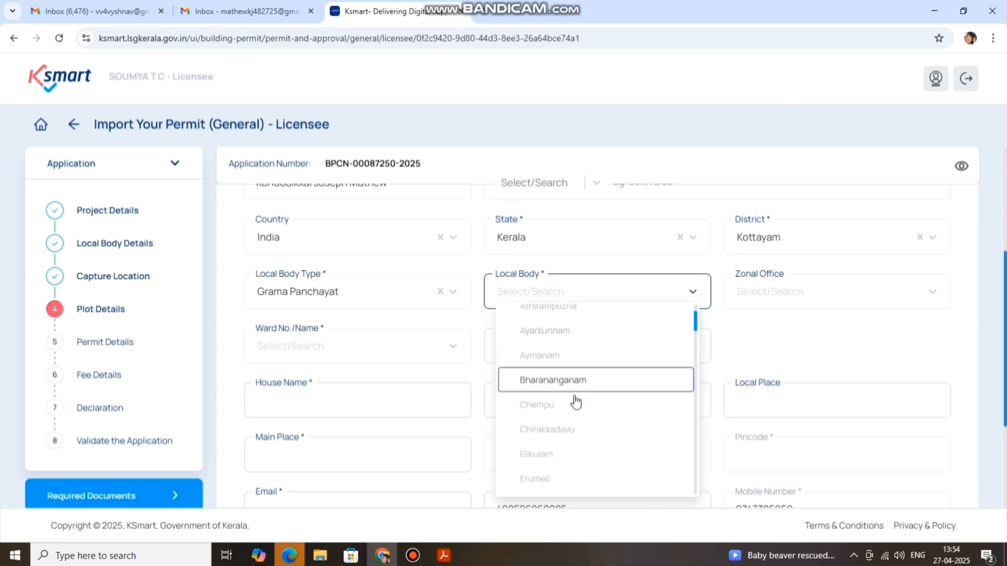
pyautogui.write('p')
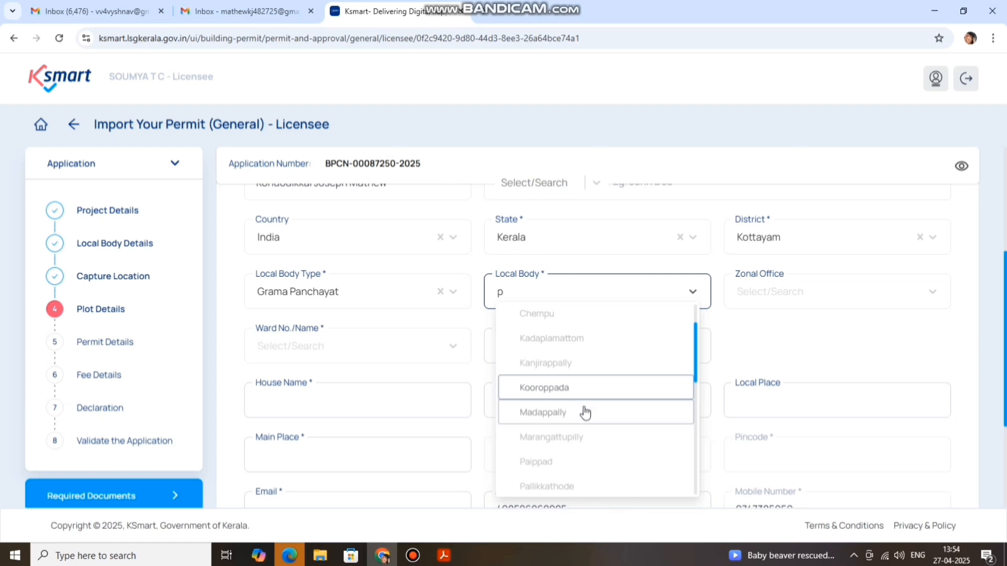
pyautogui.scroll(-1, 585, 412)
pyautogui.scroll(-1, 576, 454)
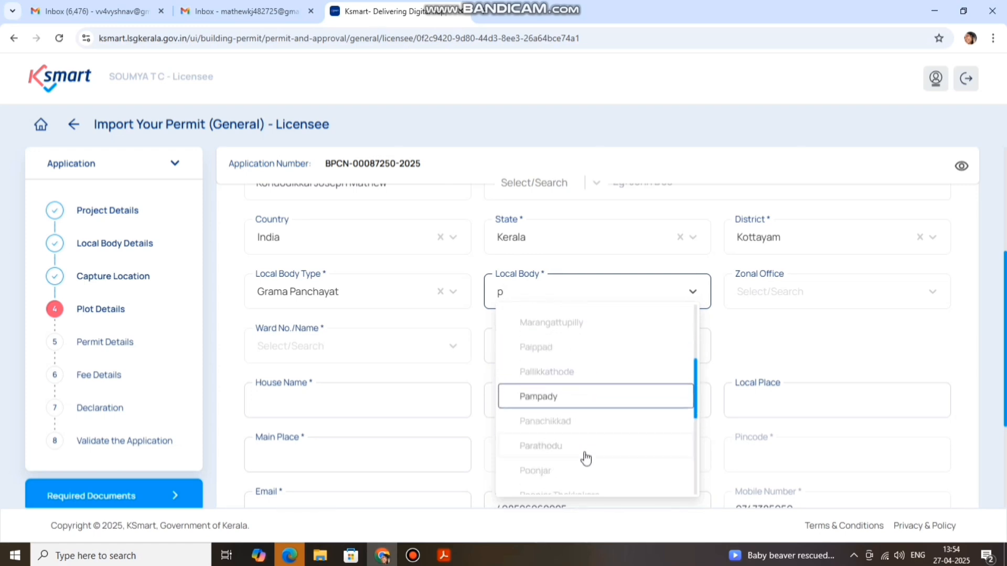
pyautogui.scroll(-3, 577, 422)
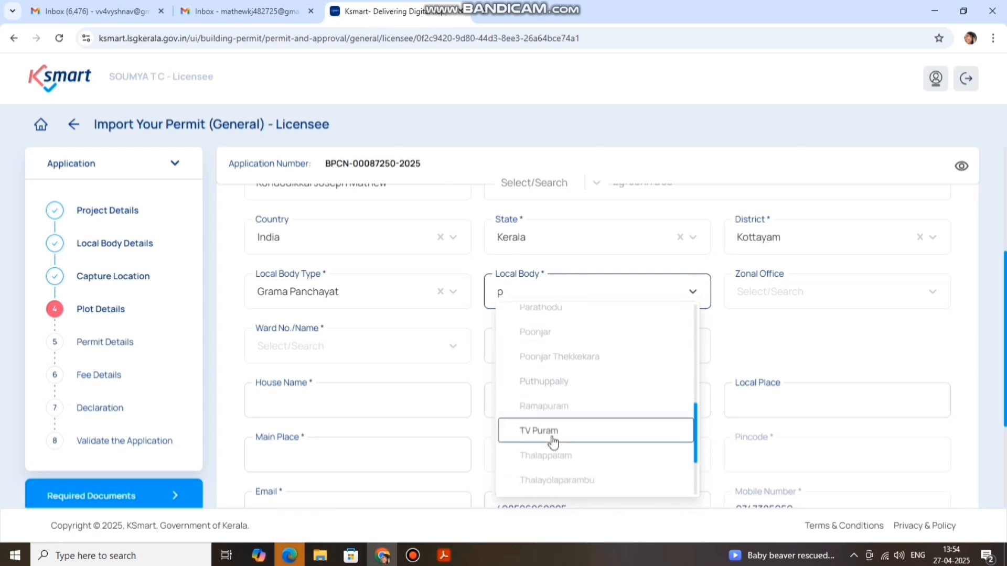
pyautogui.click(554, 387)
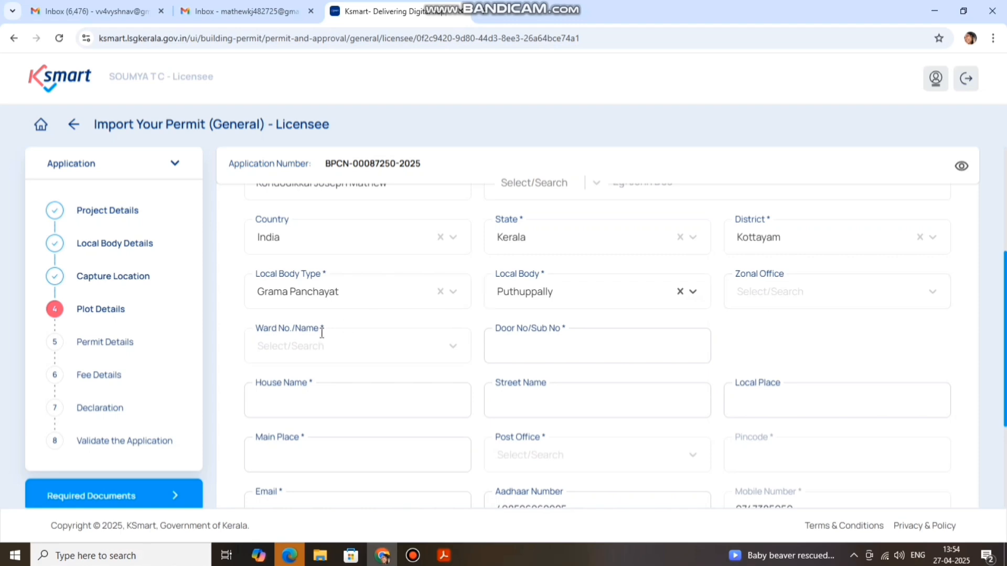
pyautogui.click(318, 346)
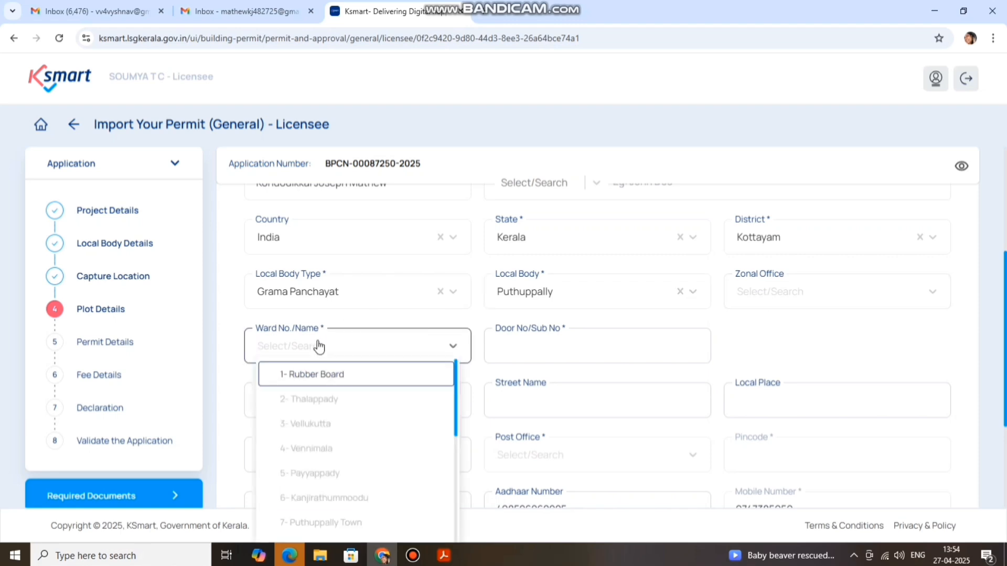
pyautogui.write('10')
pyautogui.click(515, 346)
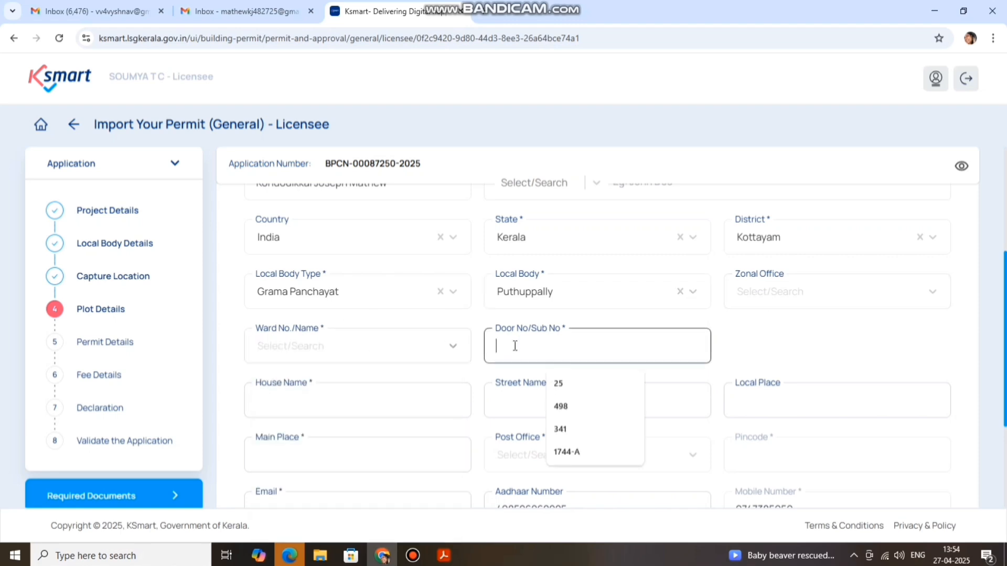
pyautogui.click(562, 406)
pyautogui.scroll(-1, 755, 344)
pyautogui.click(316, 335)
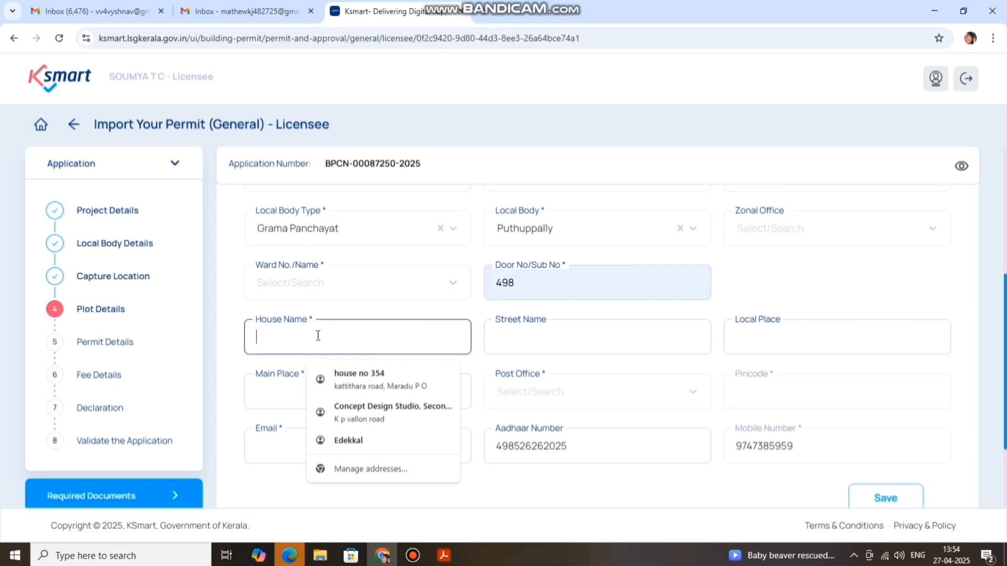
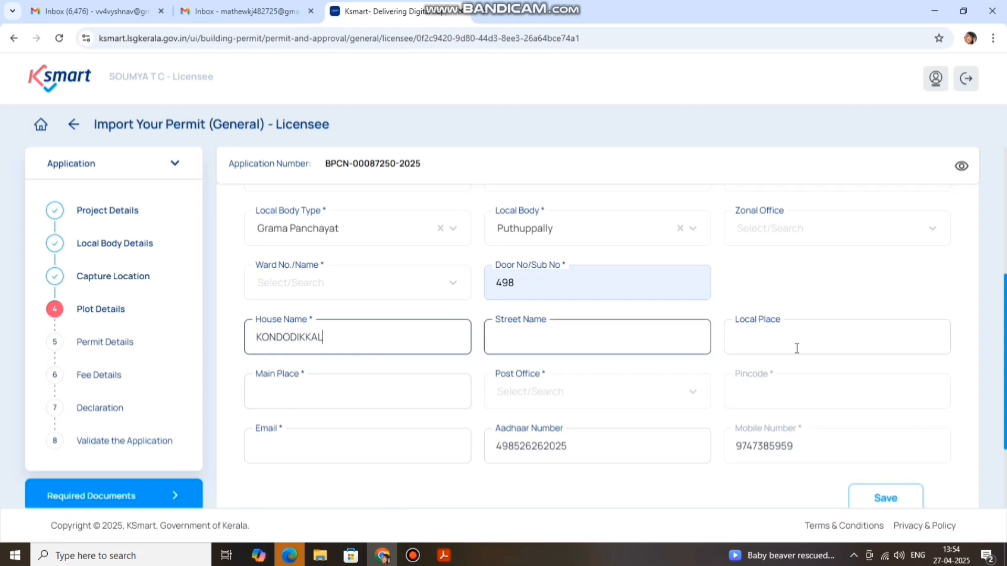
pyautogui.press('Tab')
pyautogui.click(352, 392)
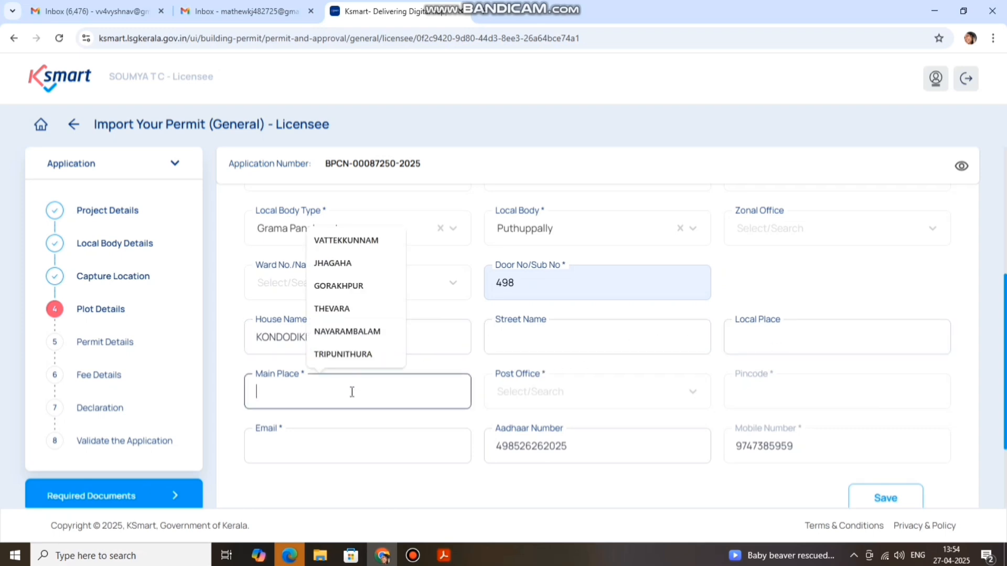
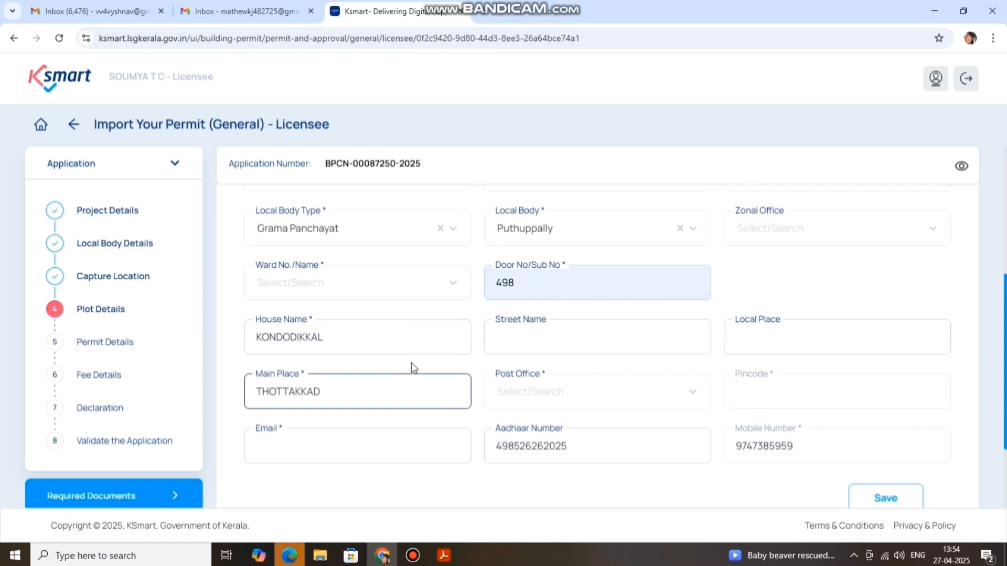
# Try repeatedly to load the Post Office options, which stay empty
pyautogui.click(505, 393)
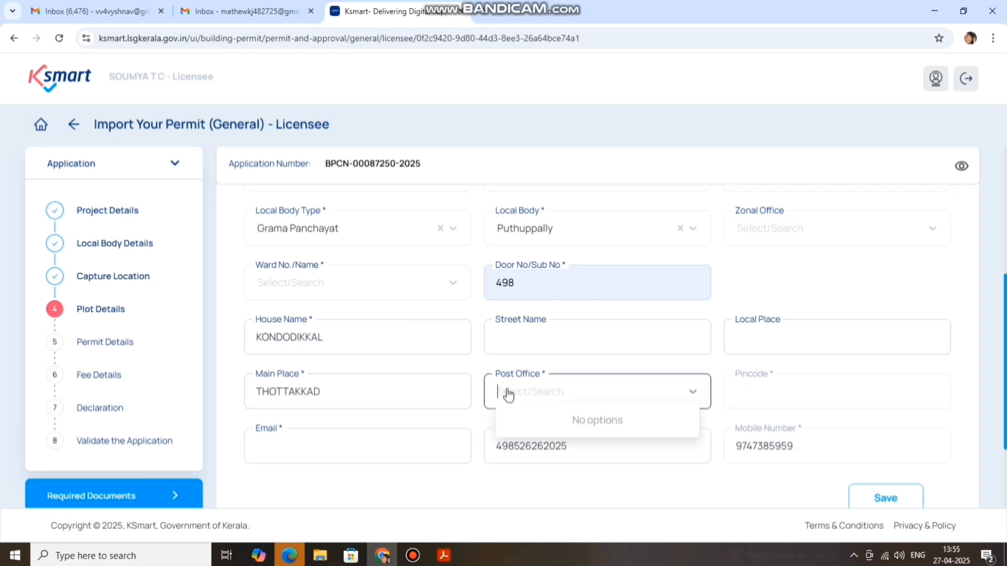
pyautogui.click(676, 397)
pyautogui.click(678, 398)
pyautogui.scroll(-3, 679, 398)
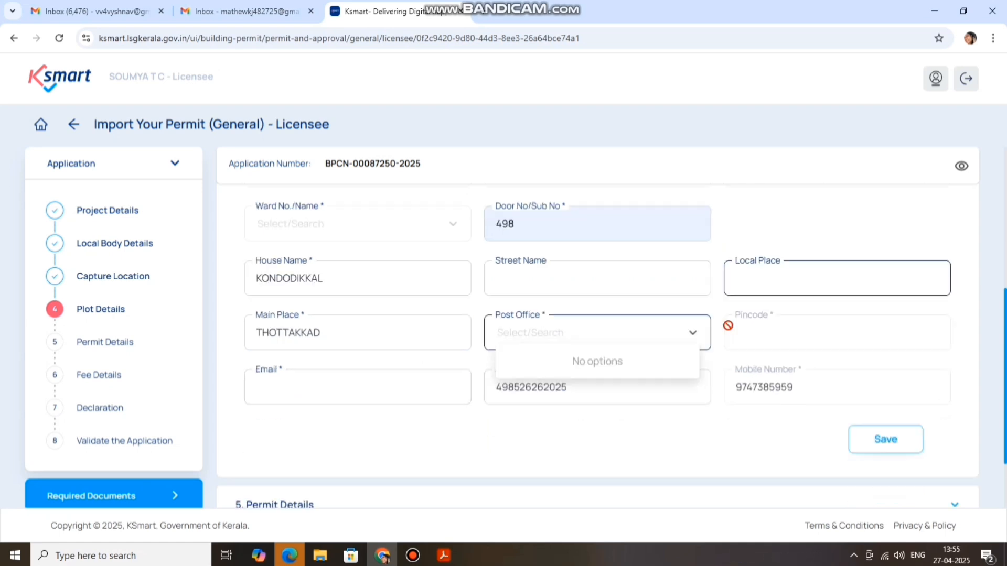
pyautogui.scroll(2, 671, 389)
pyautogui.click(695, 330)
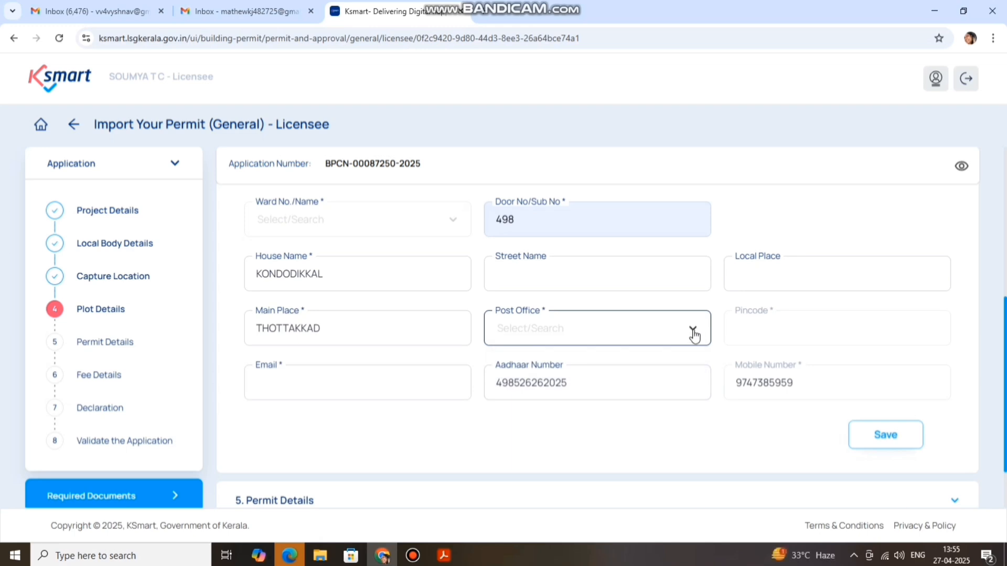
pyautogui.click(693, 332)
pyautogui.click(555, 331)
pyautogui.click(523, 331)
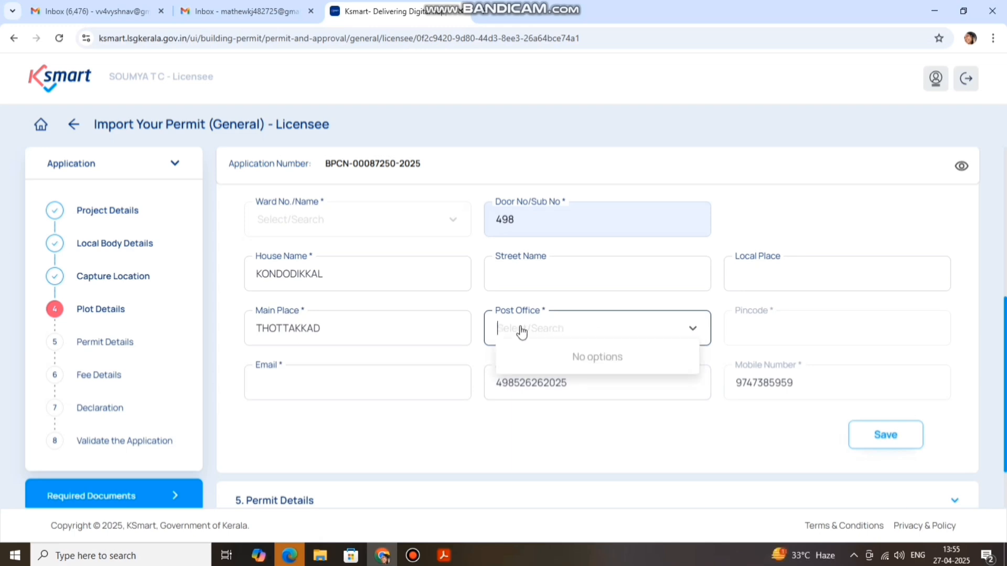
pyautogui.click(693, 332)
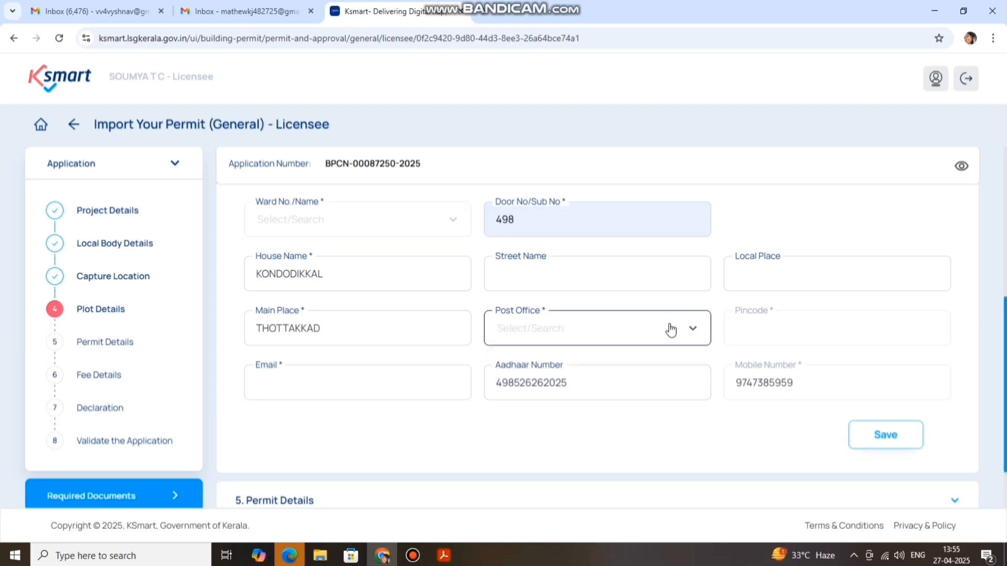
pyautogui.click(671, 330)
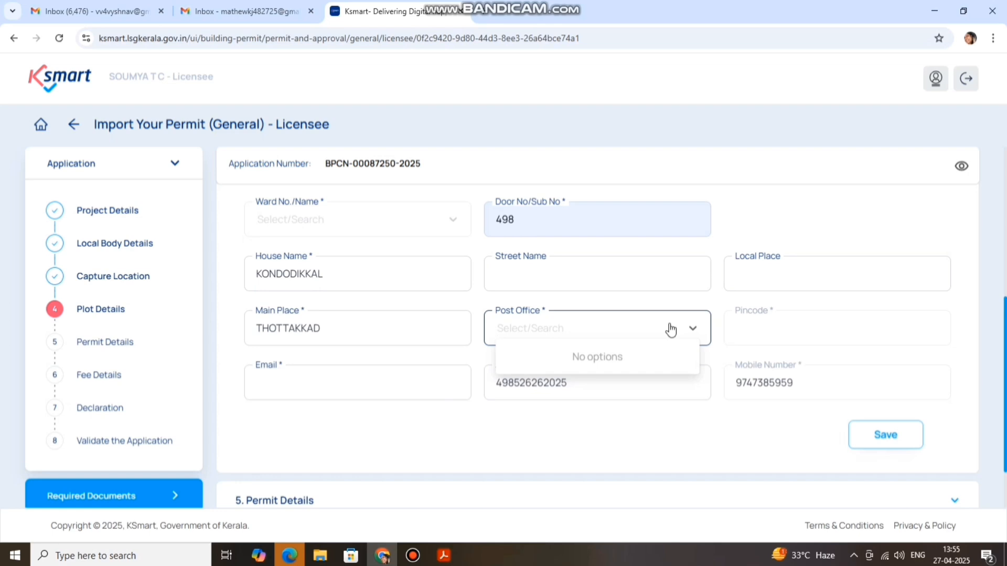
pyautogui.click(757, 240)
pyautogui.click(570, 330)
pyautogui.click(692, 329)
pyautogui.click(655, 338)
pyautogui.click(446, 336)
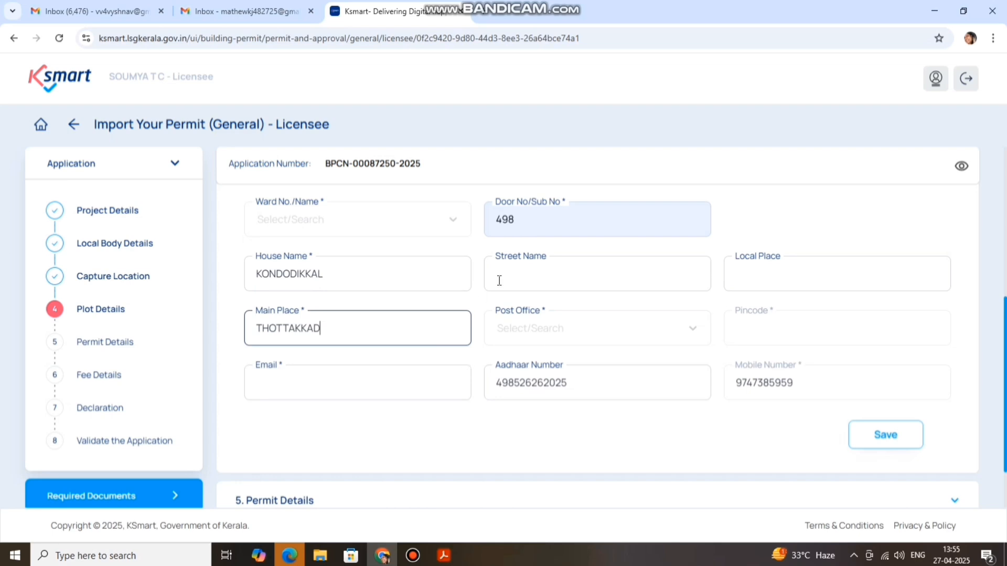
pyautogui.click(523, 325)
pyautogui.click(610, 338)
pyautogui.click(400, 333)
pyautogui.click(665, 332)
pyautogui.click(699, 332)
pyautogui.click(701, 332)
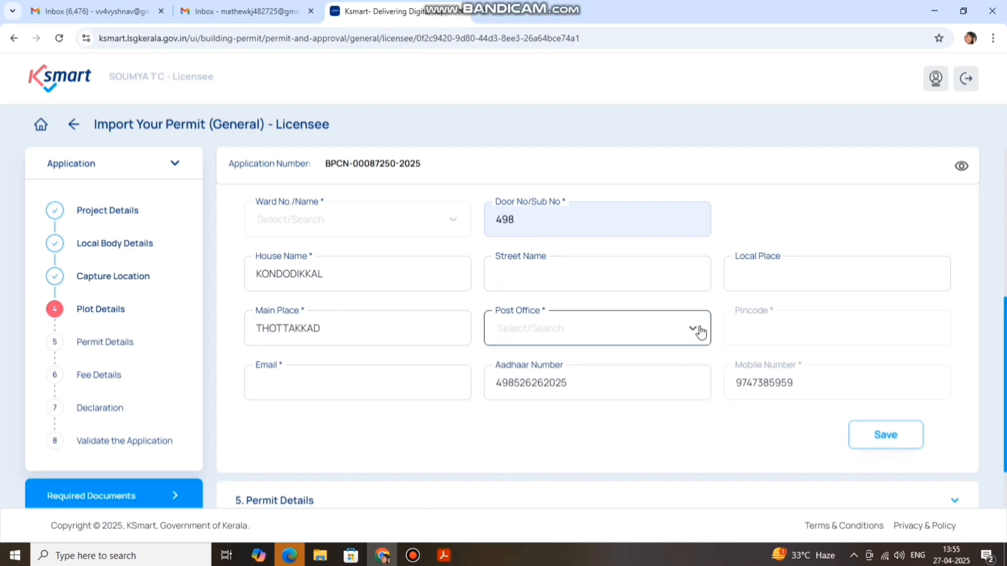
pyautogui.scroll(-3, 726, 395)
pyautogui.scroll(4, 726, 393)
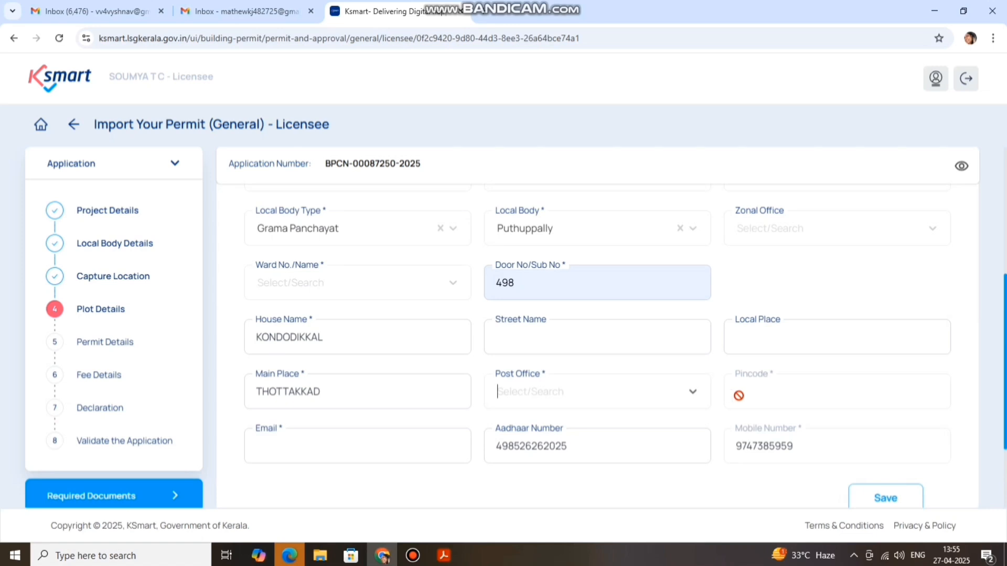
# Fill the owner's e-mail from the autofill suggestion and retry the Post Office list
pyautogui.click(399, 449)
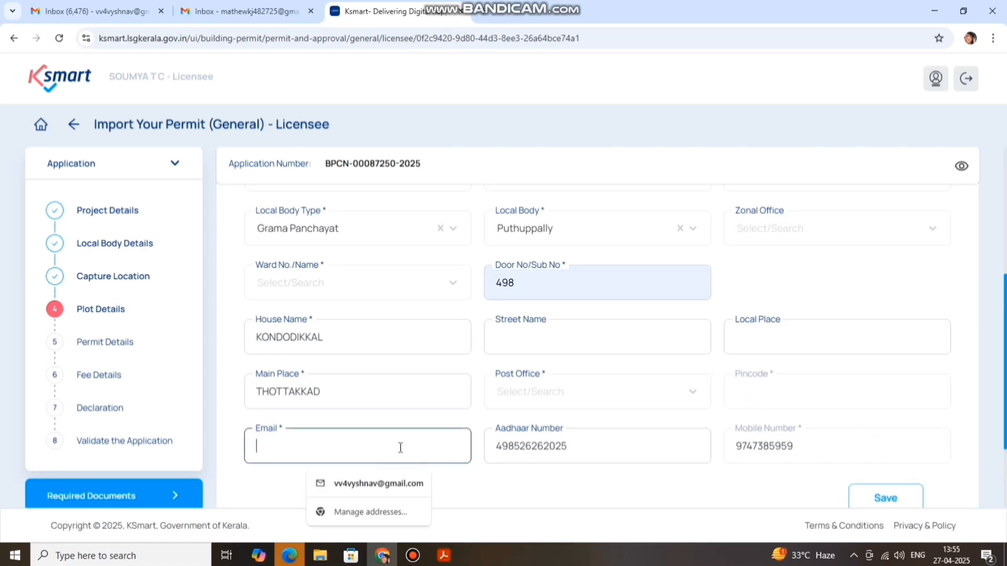
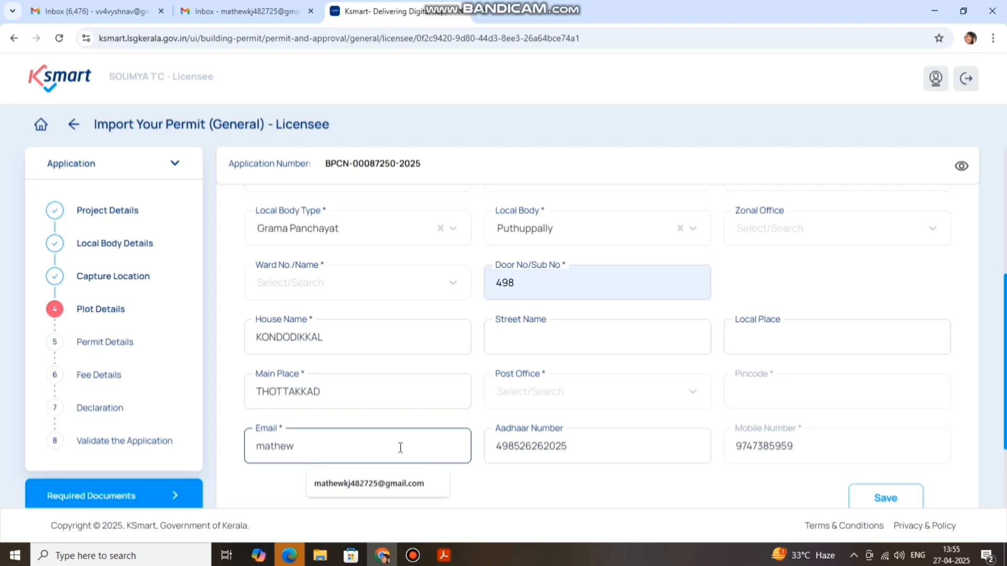
pyautogui.click(406, 483)
pyautogui.click(529, 403)
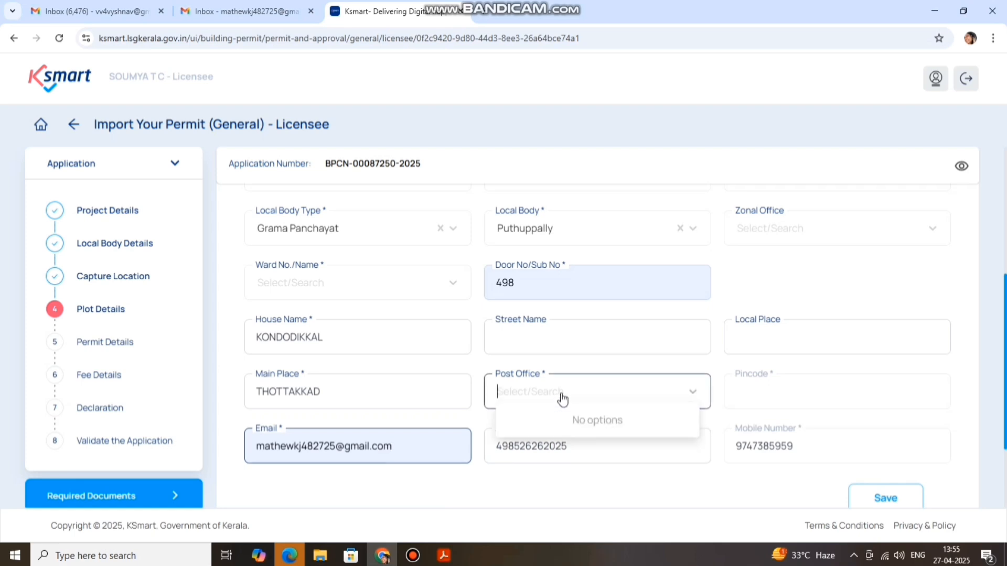
pyautogui.click(860, 500)
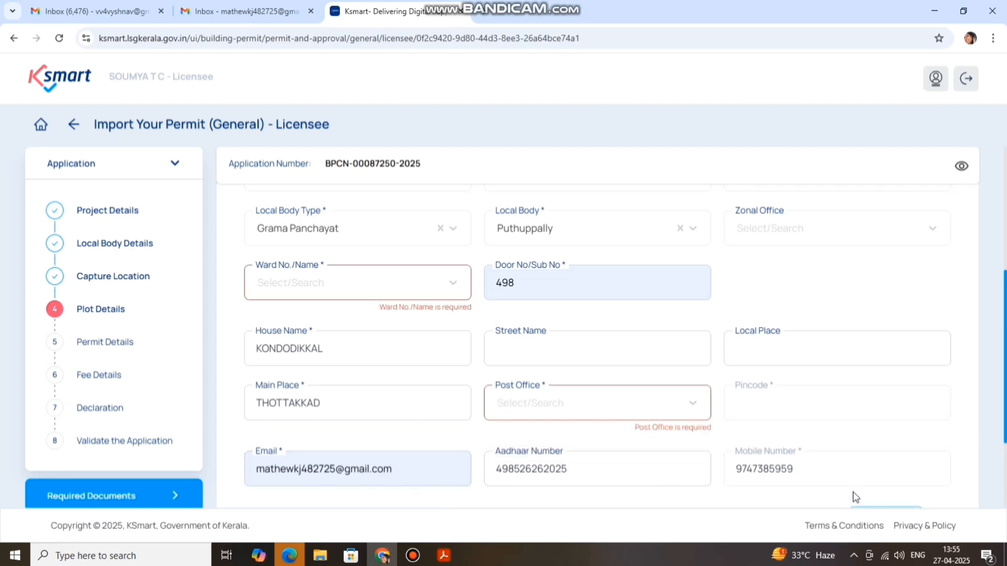
# Set the ward to 10- Thottackad, correcting an initial pick of 13- Ericadu
pyautogui.click(380, 288)
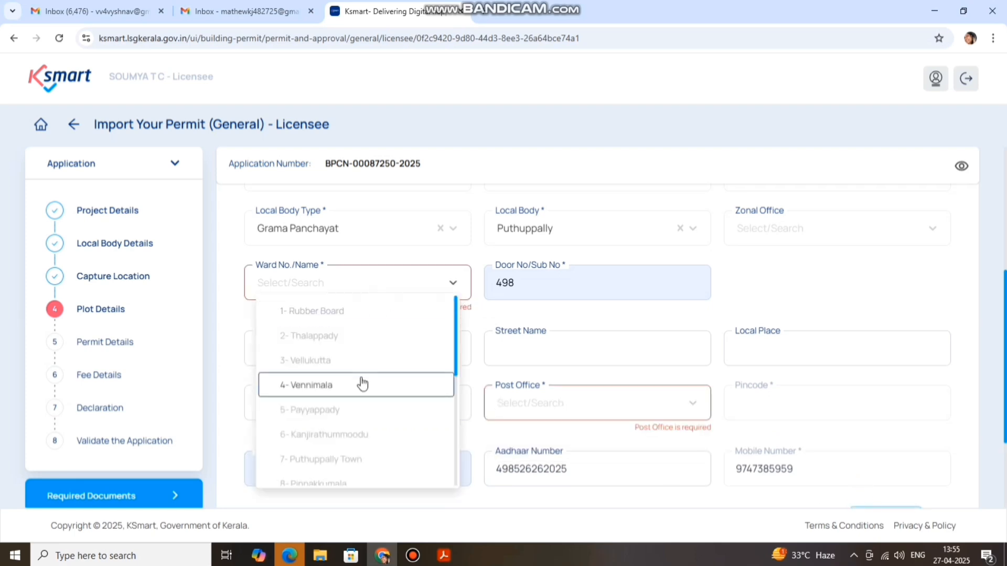
pyautogui.scroll(-4, 359, 382)
pyautogui.click(314, 413)
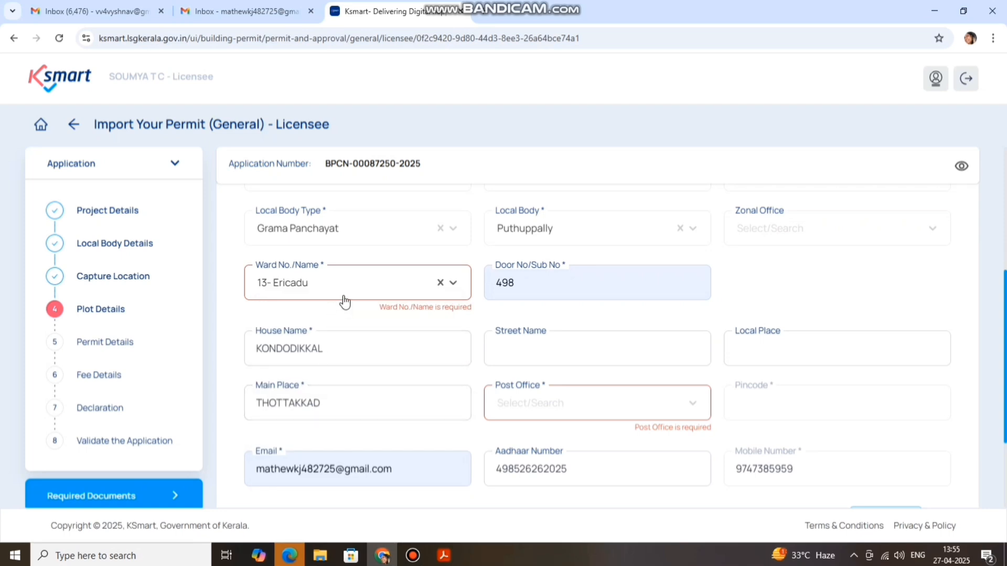
pyautogui.click(315, 293)
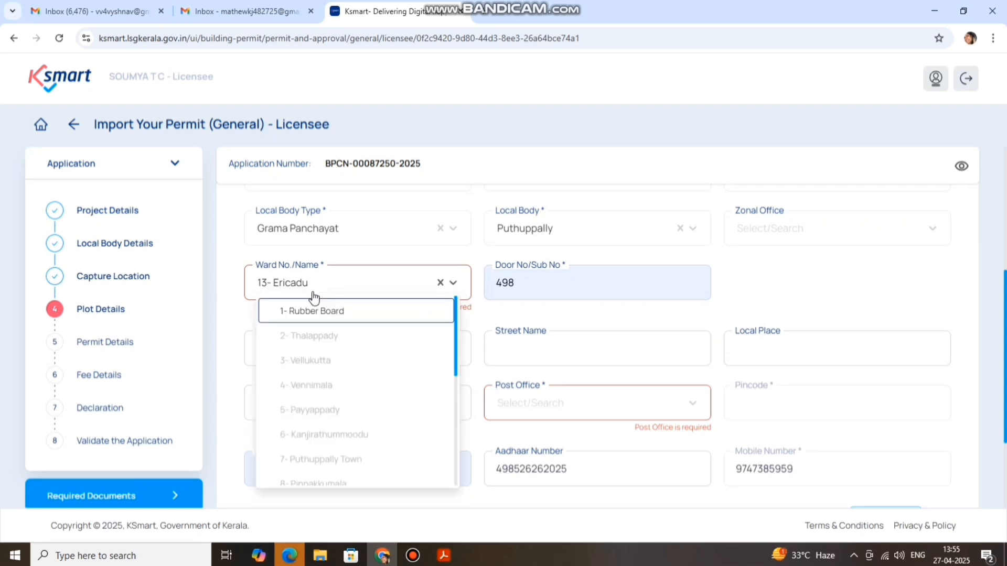
pyautogui.scroll(-1, 315, 420)
pyautogui.scroll(-1, 310, 435)
pyautogui.click(310, 416)
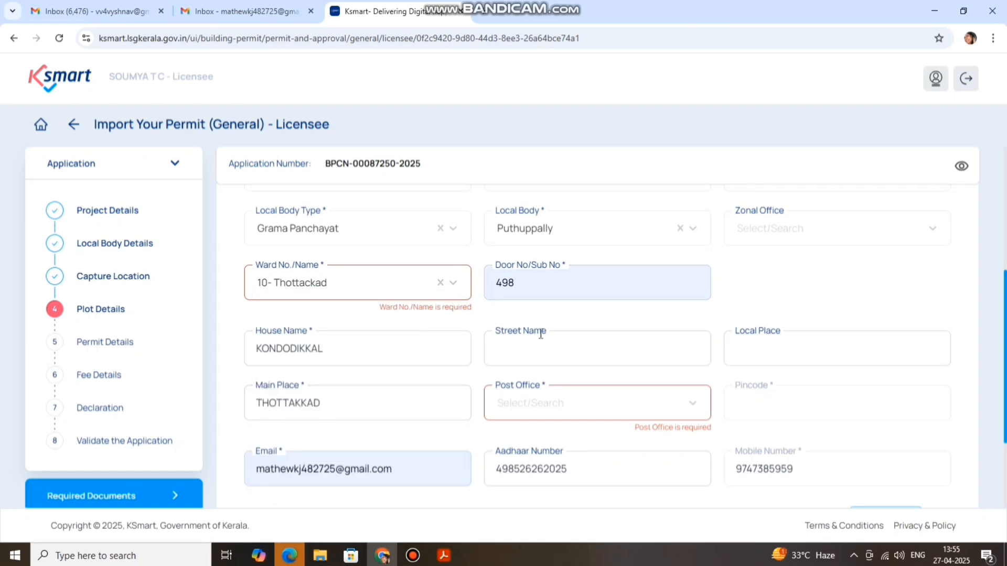
# Choose post office Thottakadu so the pincode fills in as 686539
pyautogui.click(578, 403)
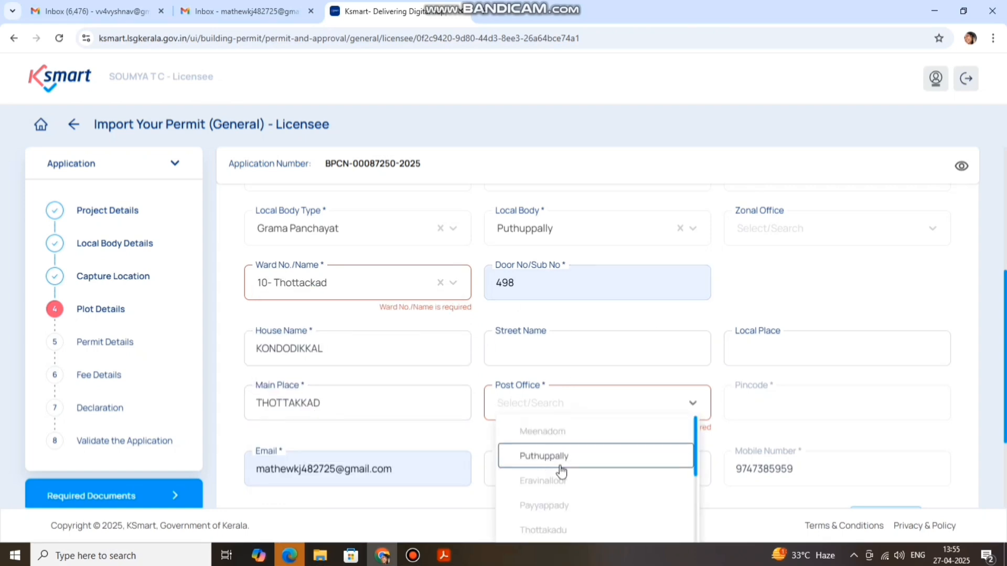
pyautogui.scroll(-1, 571, 485)
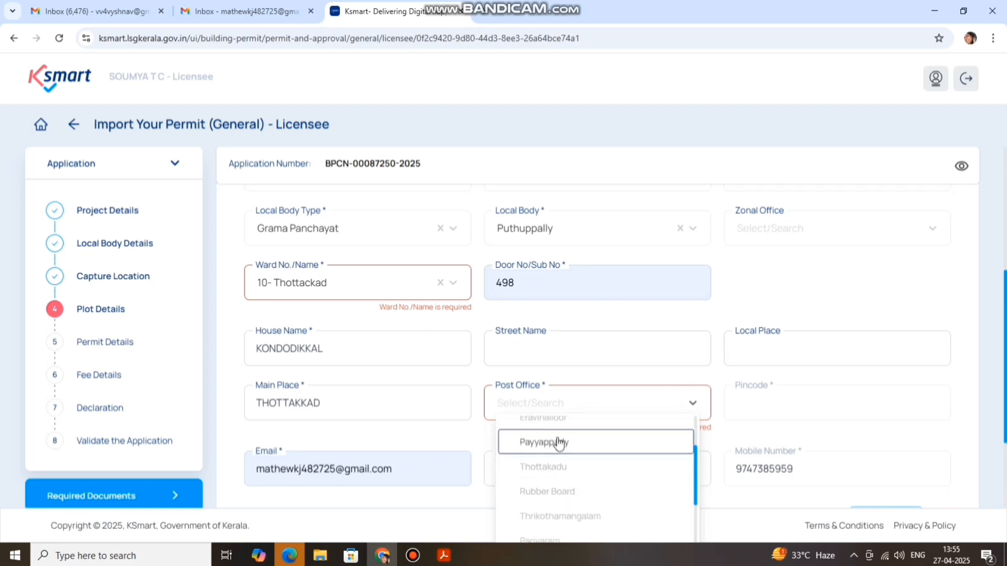
pyautogui.scroll(2, 560, 444)
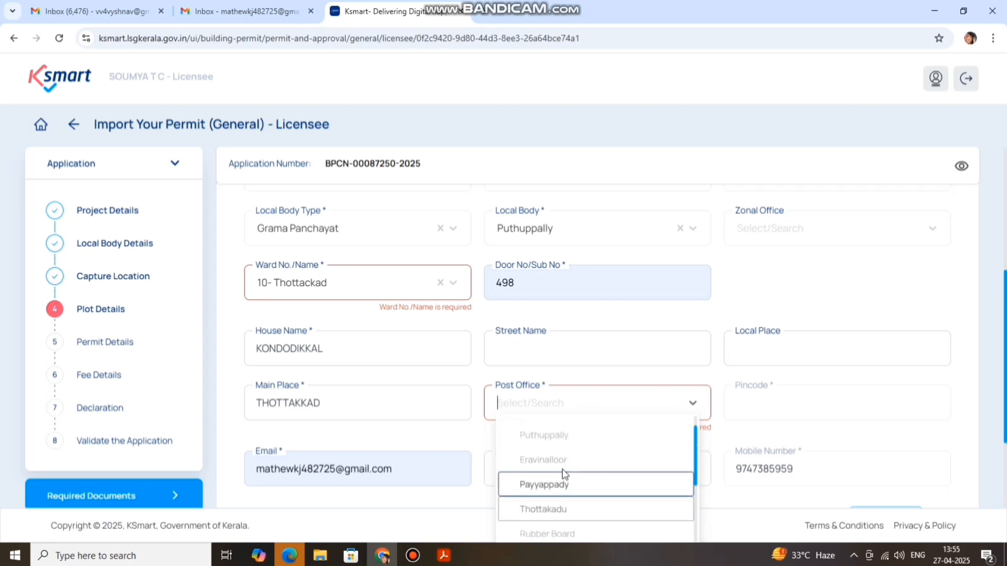
pyautogui.click(555, 511)
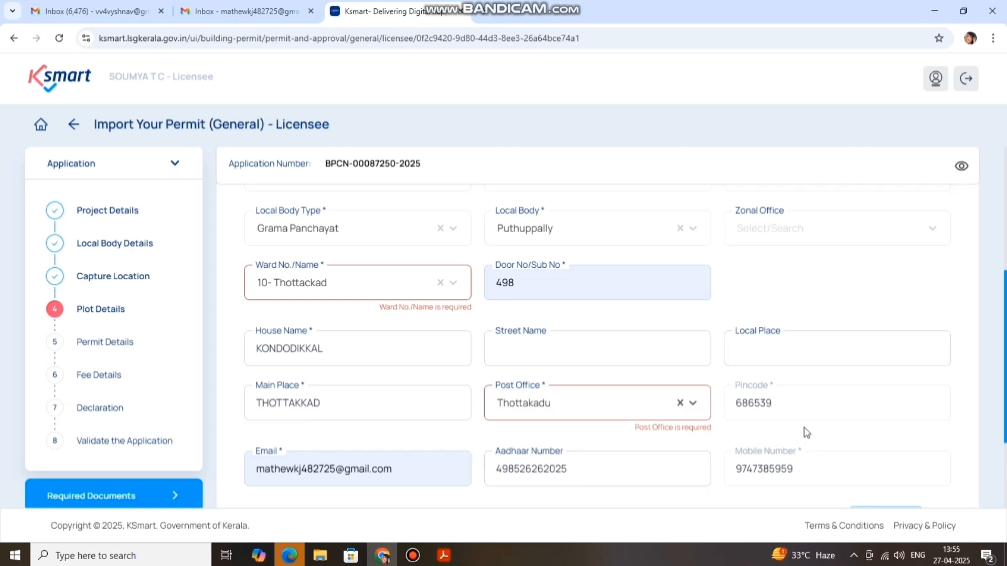
pyautogui.scroll(-1, 703, 343)
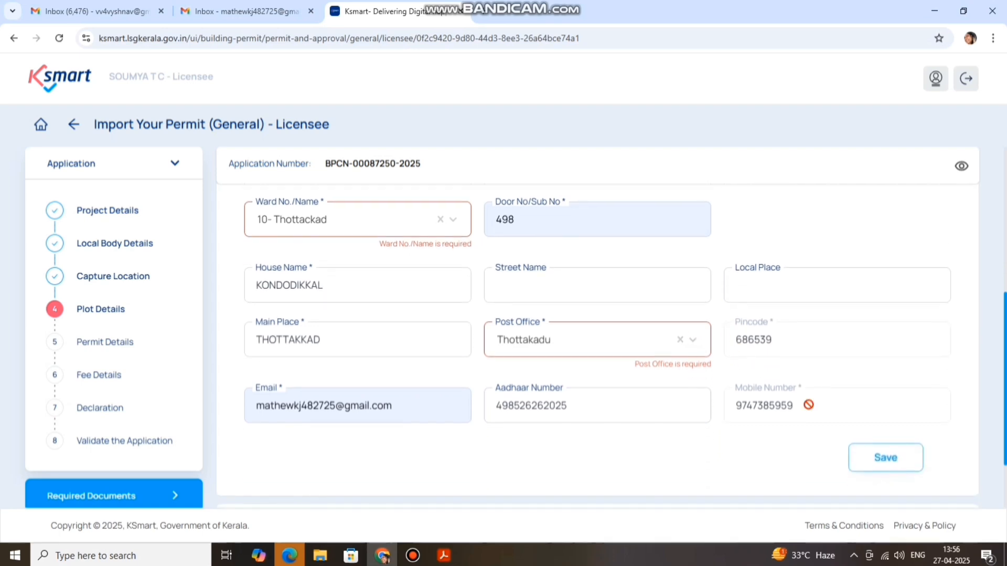
# Save the owner details, proceed, then return to Plot Details' empty attachment slots
pyautogui.click(884, 458)
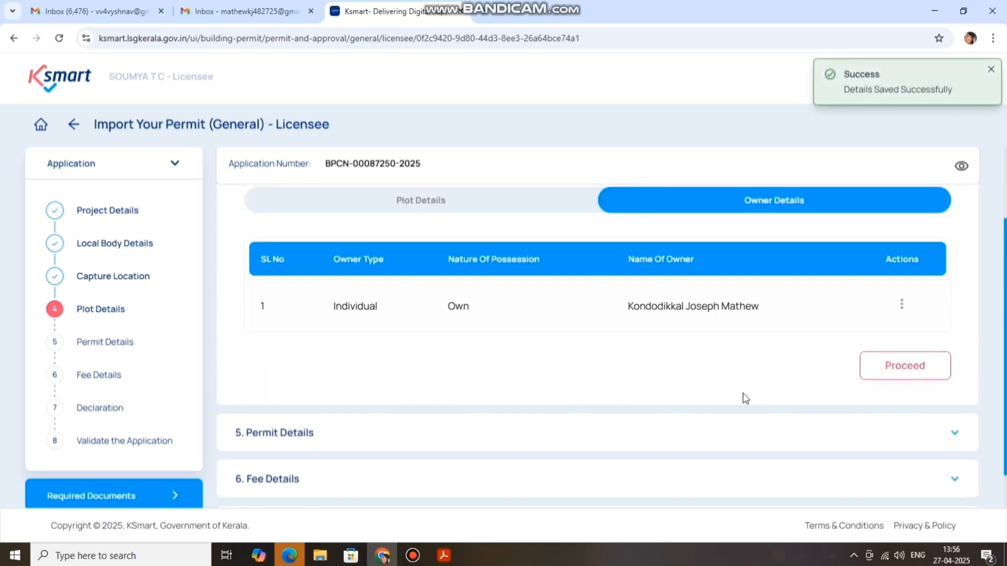
pyautogui.scroll(1, 757, 374)
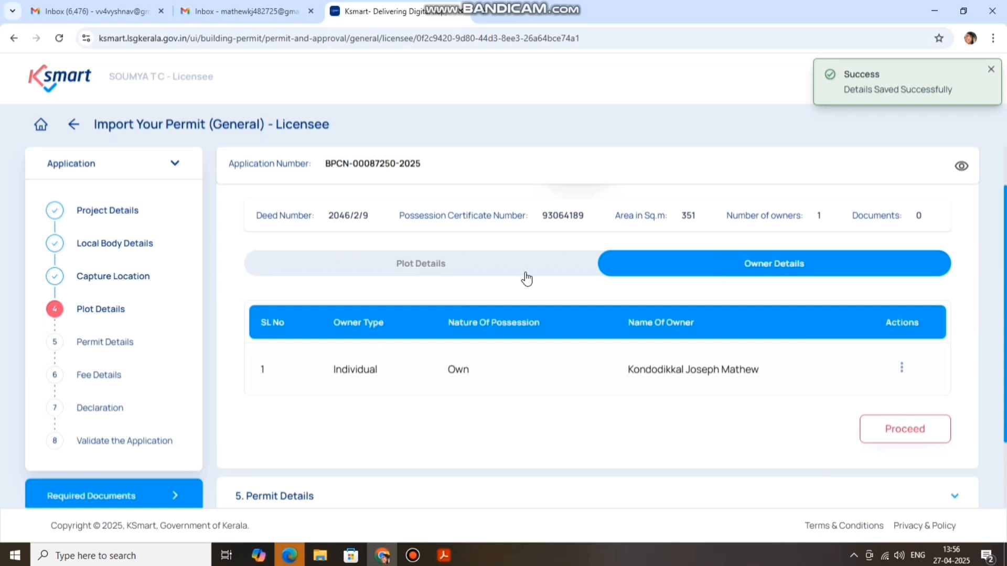
pyautogui.click(913, 437)
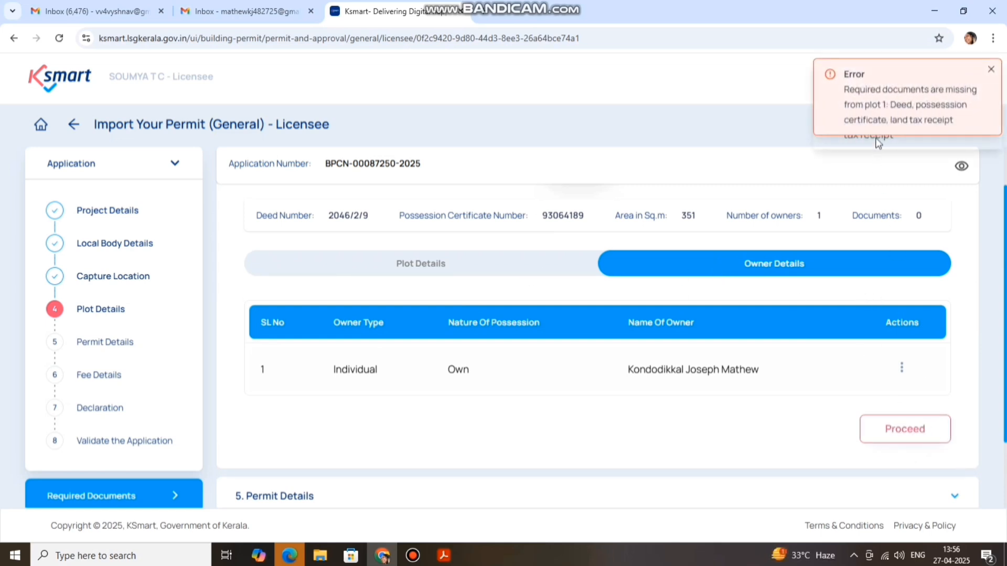
pyautogui.scroll(2, 596, 393)
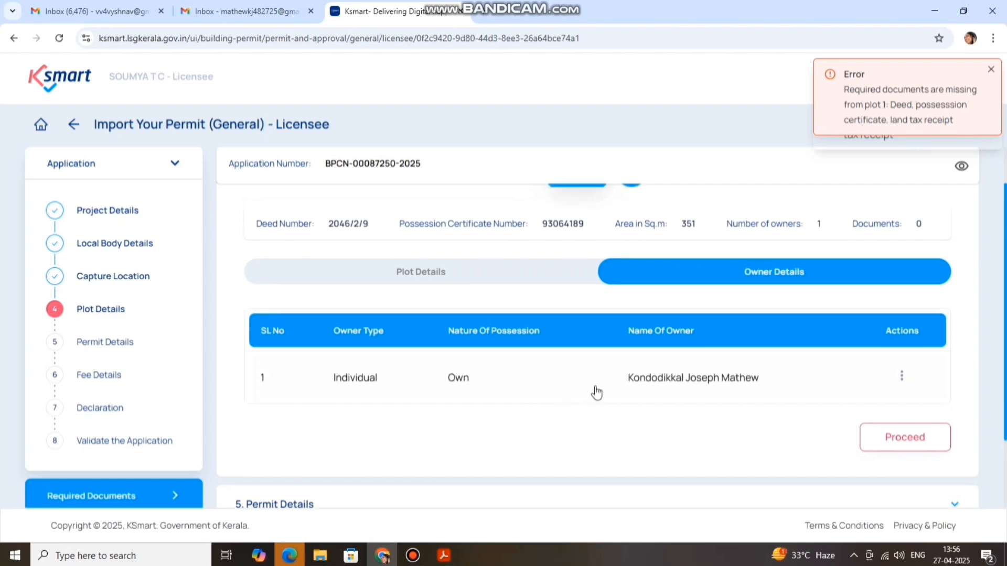
pyautogui.click(512, 330)
pyautogui.scroll(-15, 585, 328)
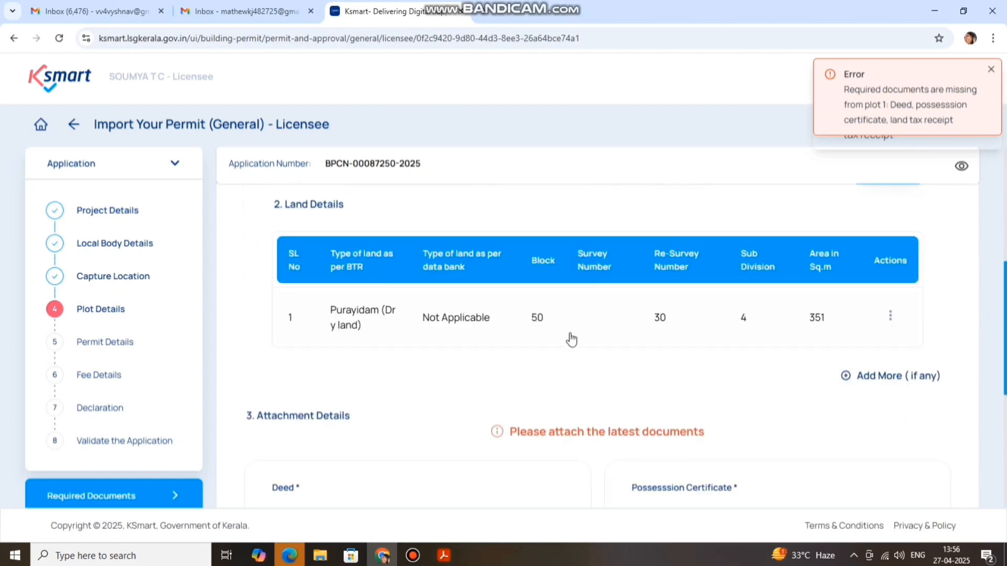
pyautogui.scroll(-1, 450, 294)
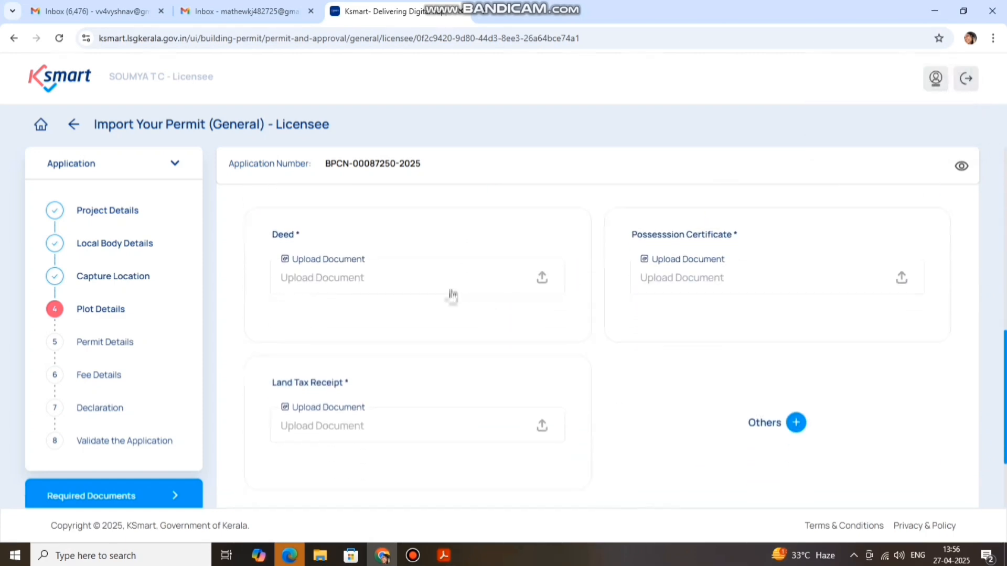
# Re-attach deed.pdf and tax.PDF as the plot's deed and land tax receipt
pyautogui.click(541, 279)
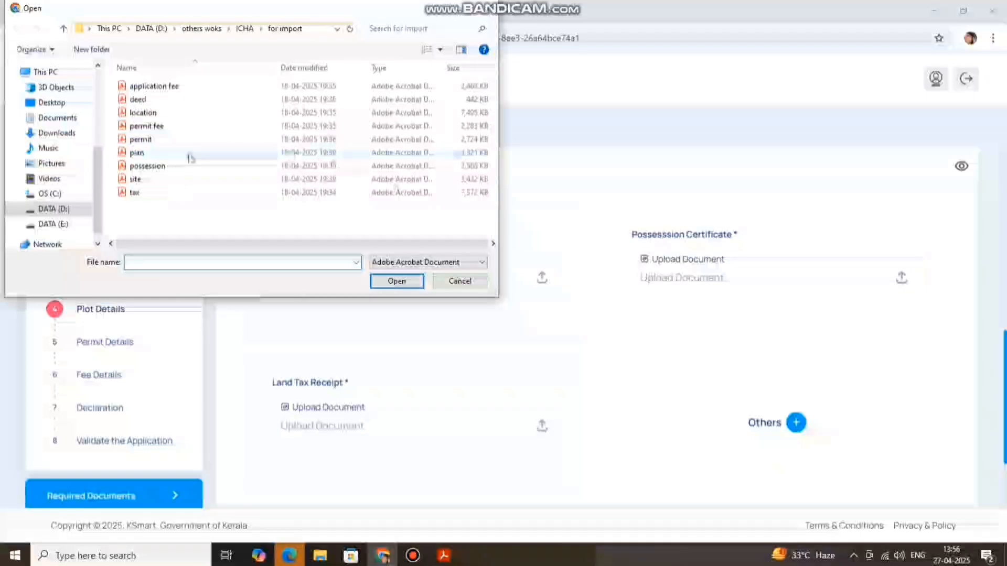
pyautogui.click(142, 105)
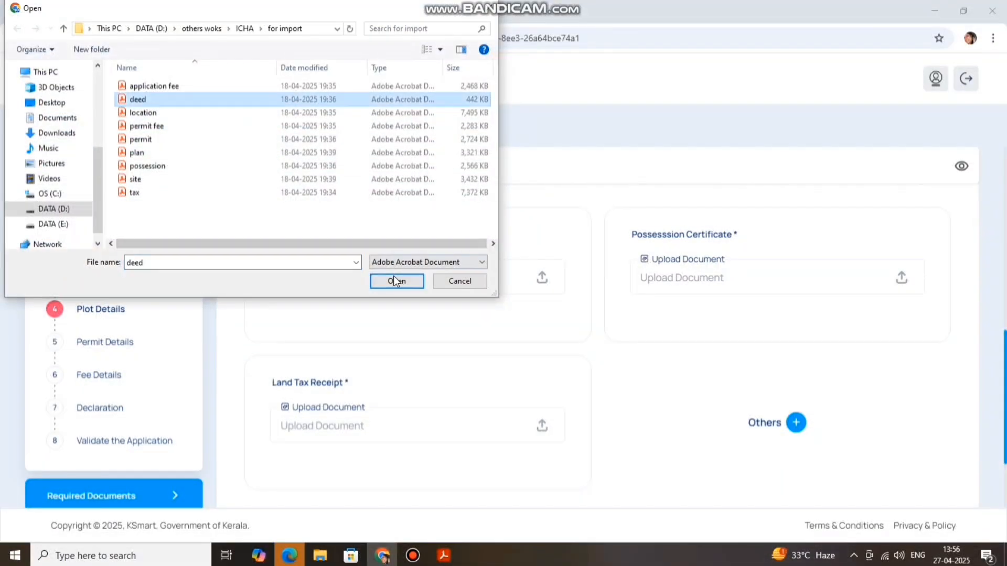
pyautogui.click(394, 277)
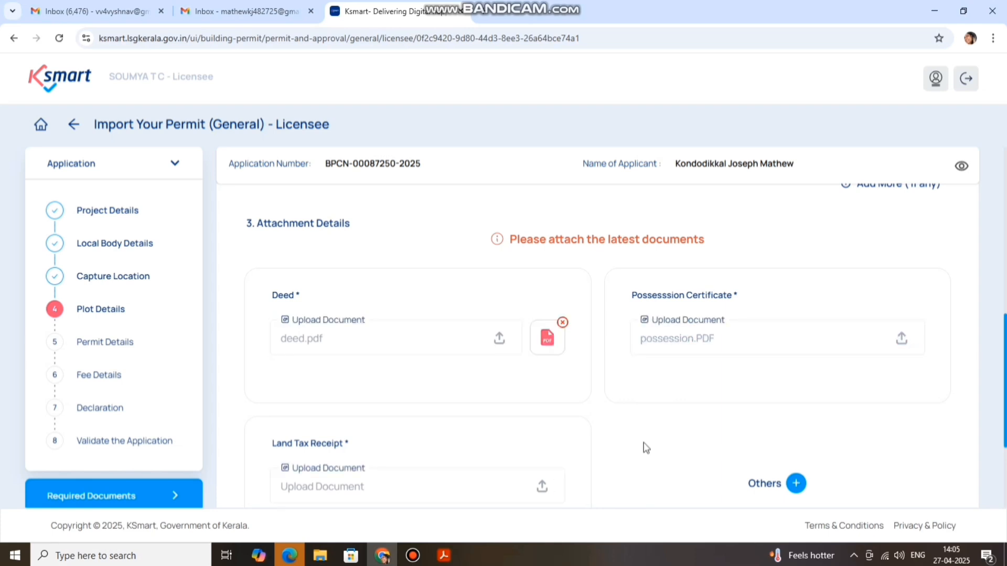
pyautogui.click(545, 486)
pyautogui.click(143, 191)
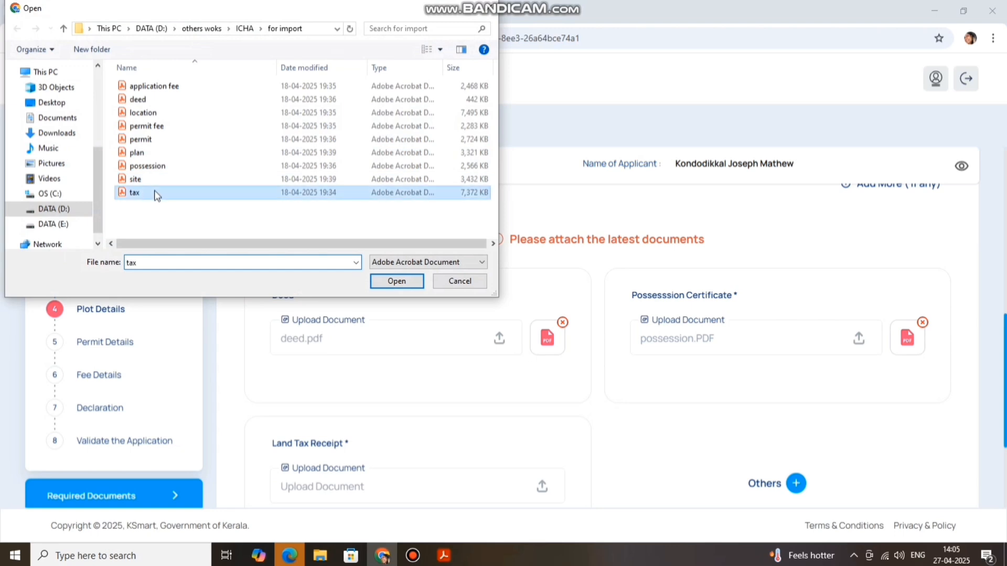
pyautogui.click(397, 281)
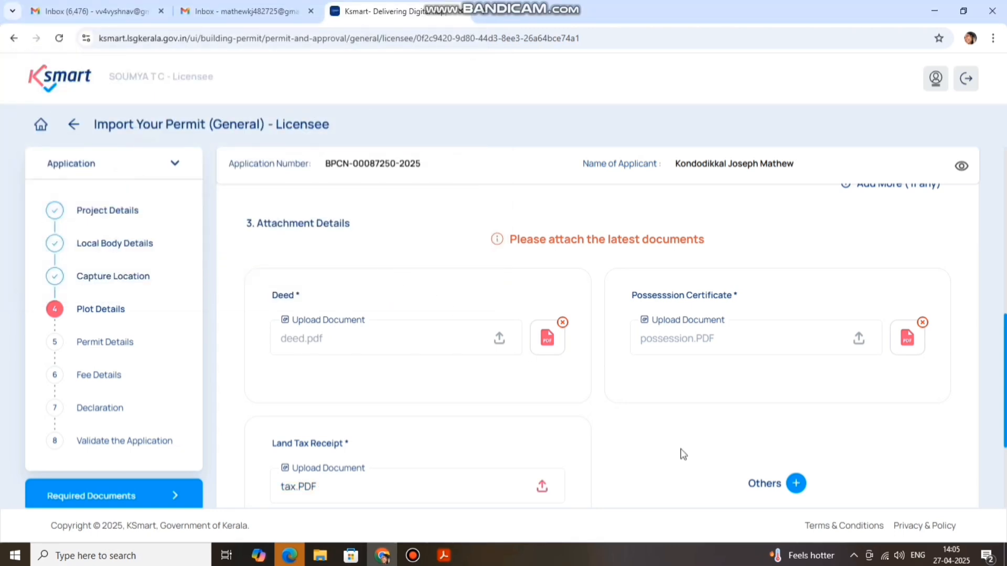
pyautogui.scroll(-1, 676, 430)
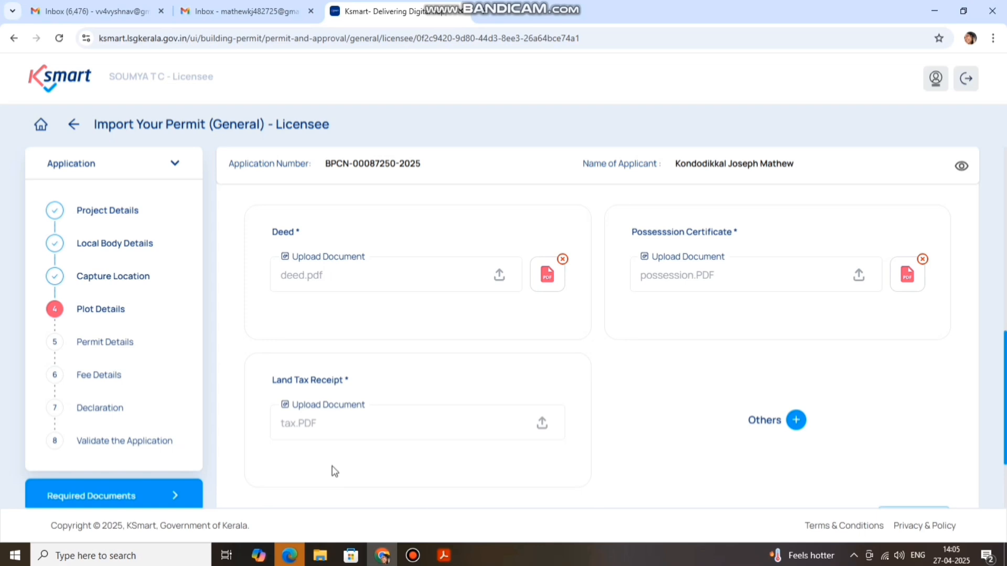
pyautogui.scroll(-1, 650, 393)
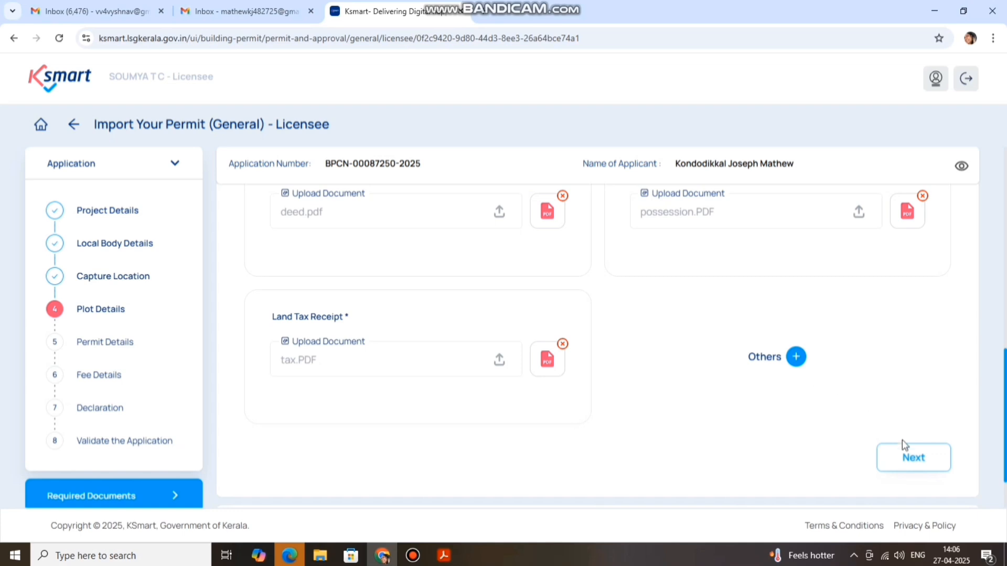
# Finish the plot attachments and review the plot's basic, deed and land details
pyautogui.click(908, 457)
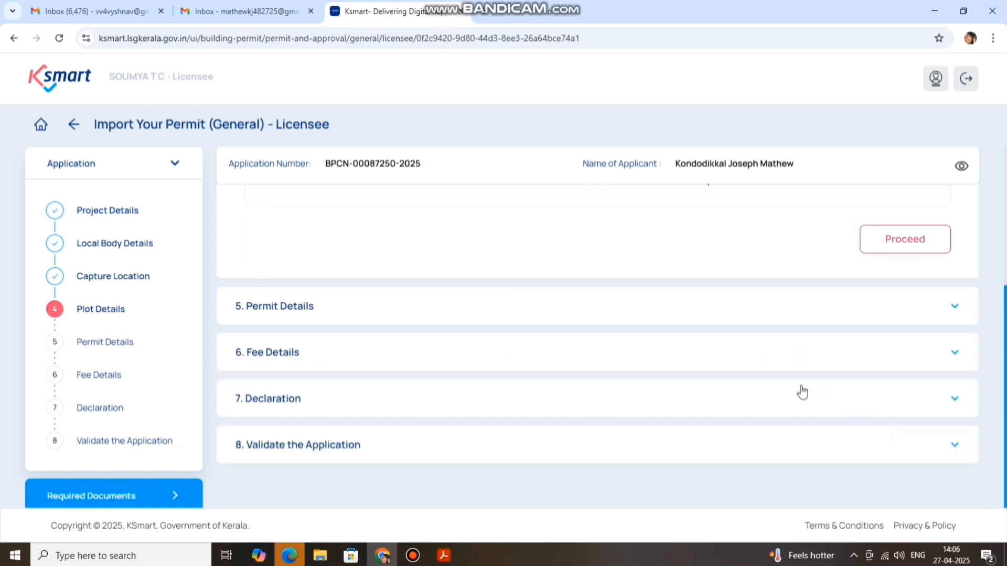
pyautogui.scroll(4, 780, 393)
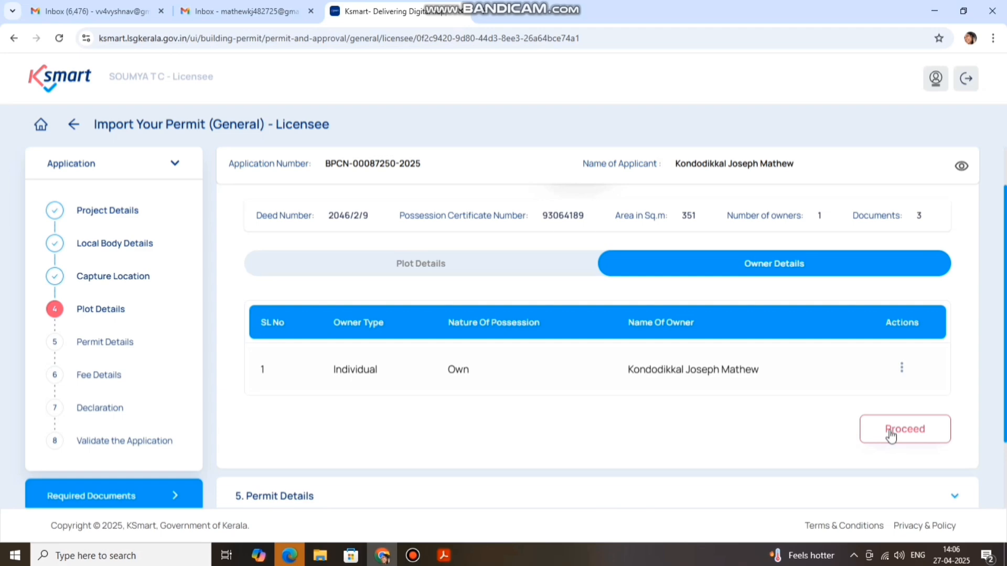
pyautogui.click(535, 269)
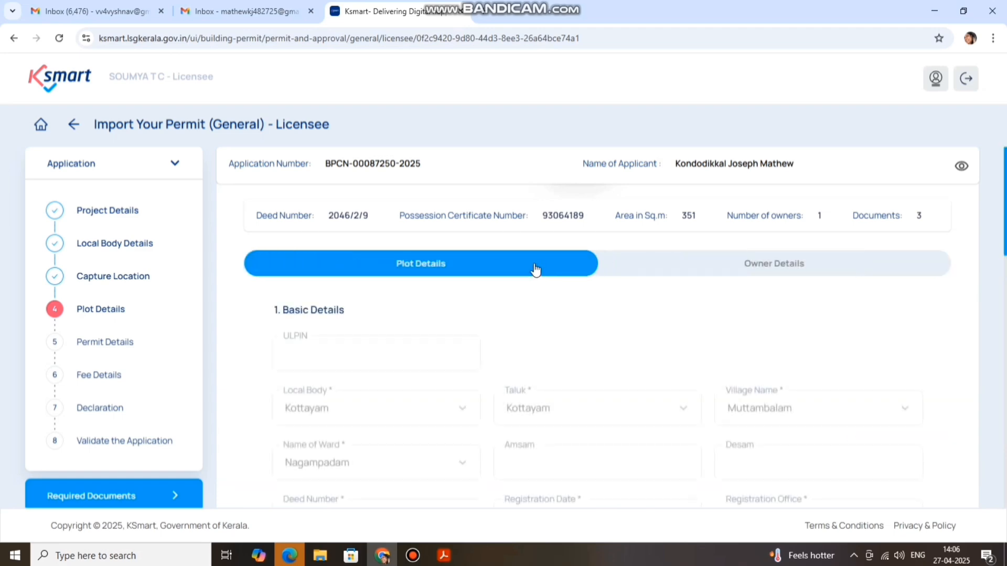
pyautogui.scroll(2, 699, 410)
pyautogui.scroll(1, 699, 410)
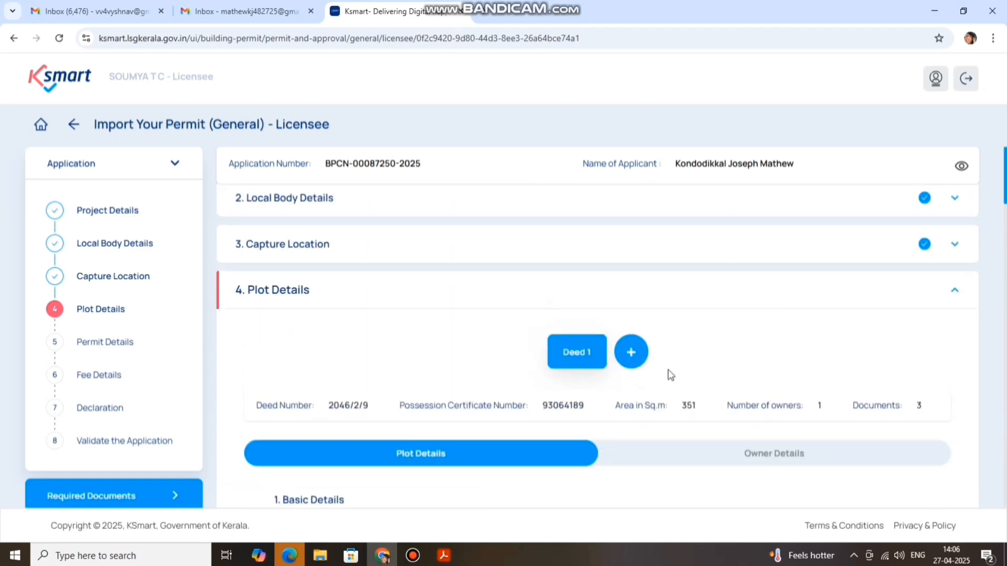
pyautogui.scroll(-5, 667, 376)
pyautogui.scroll(-2, 665, 404)
pyautogui.scroll(7, 649, 360)
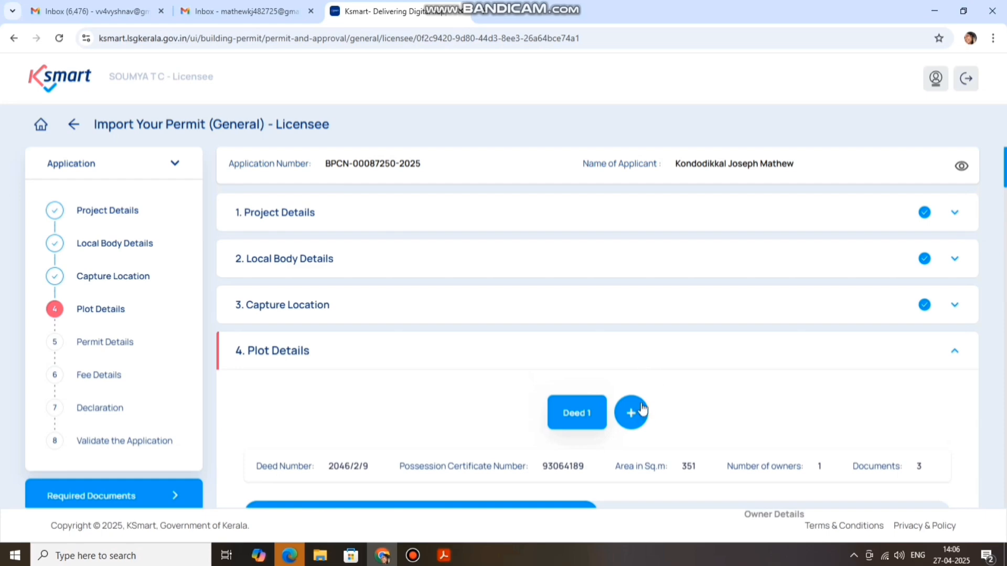
pyautogui.scroll(-1, 677, 372)
pyautogui.scroll(-10, 683, 367)
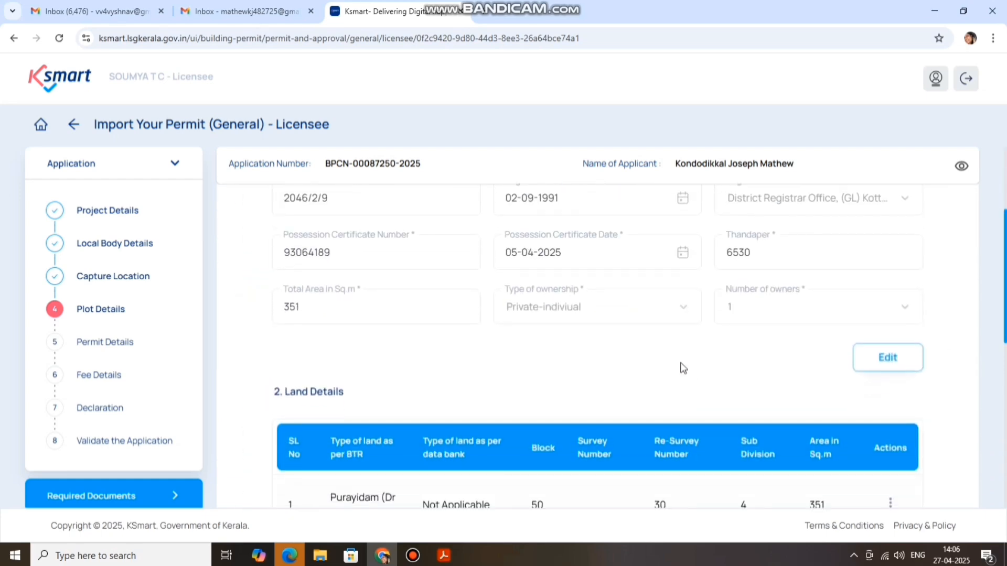
pyautogui.scroll(-7, 661, 358)
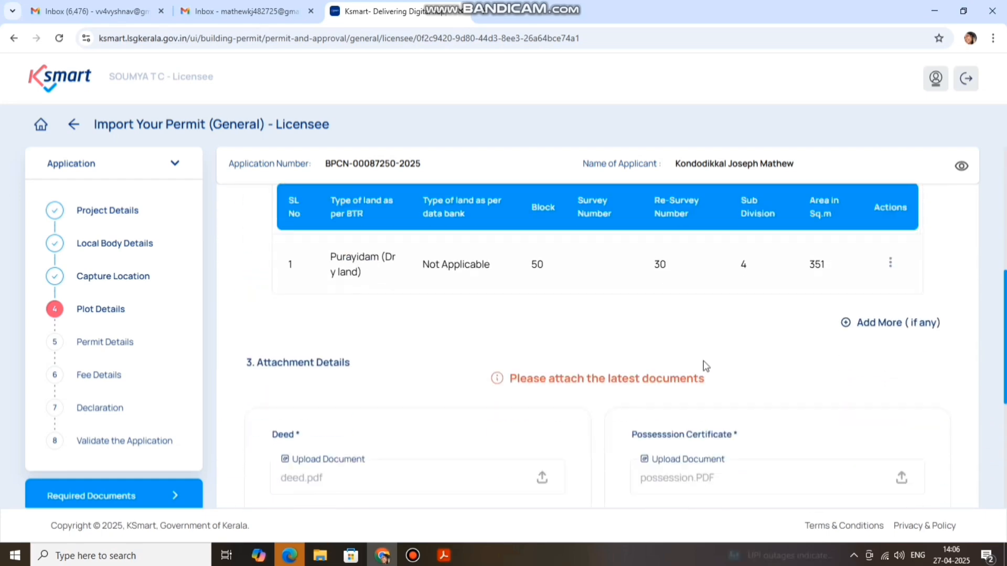
pyautogui.scroll(3, 833, 336)
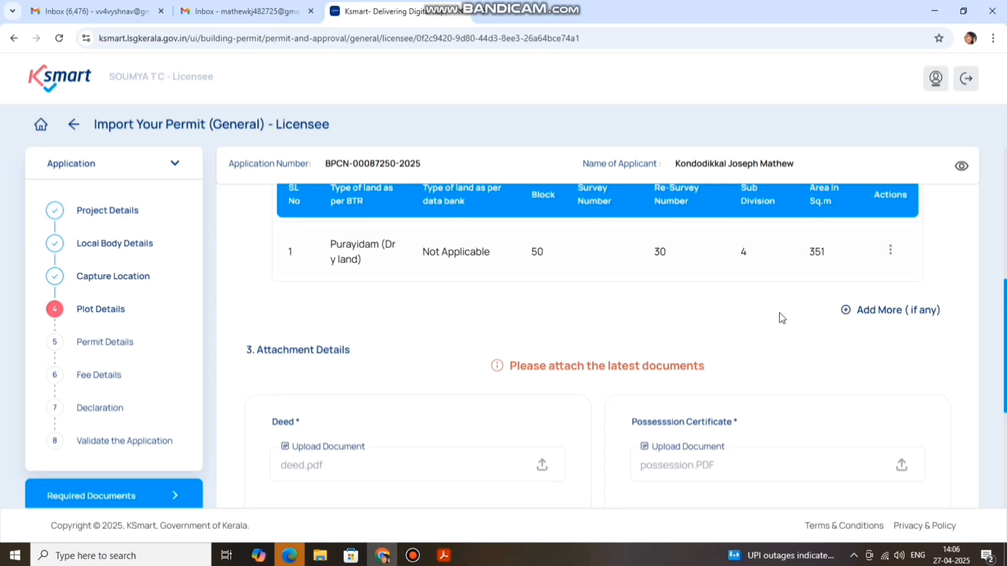
pyautogui.scroll(-6, 779, 314)
# Complete the plot attachment details and submit the Plot Details section
pyautogui.click(910, 395)
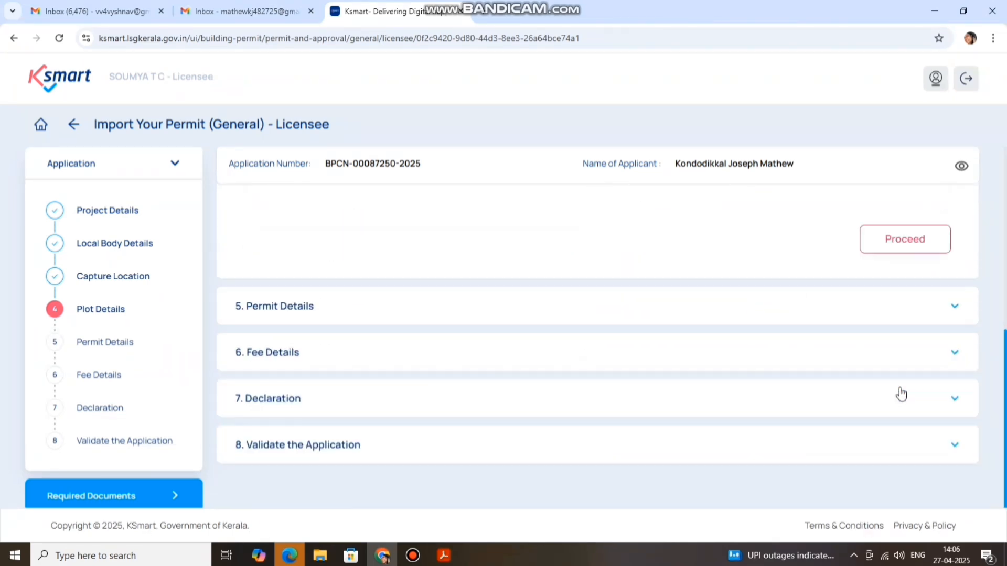
pyautogui.scroll(3, 776, 346)
pyautogui.click(892, 428)
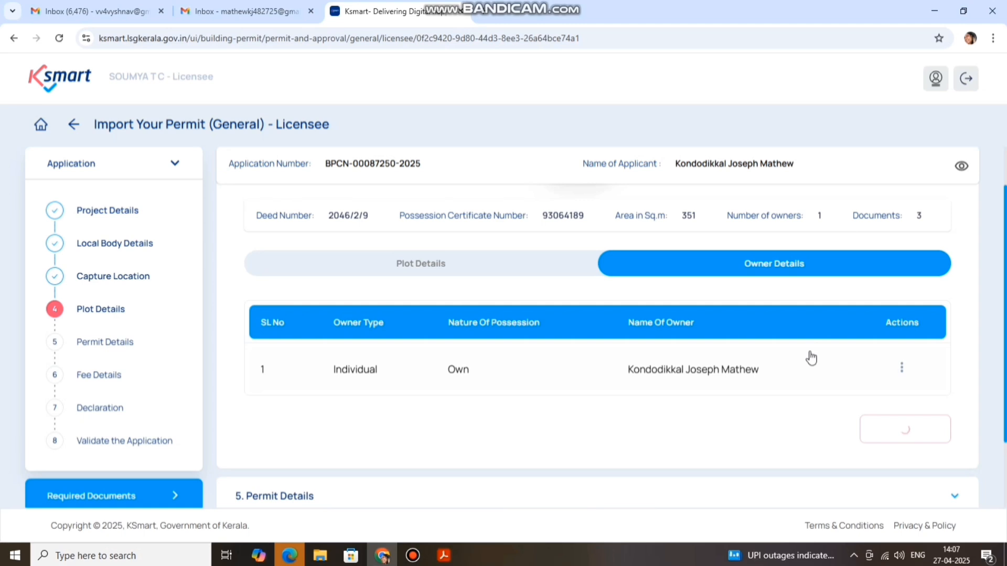
# Check Plot Details is complete, then reach Permit Details' empty FSI and coverage fields below plot area 351
pyautogui.scroll(-3, 723, 391)
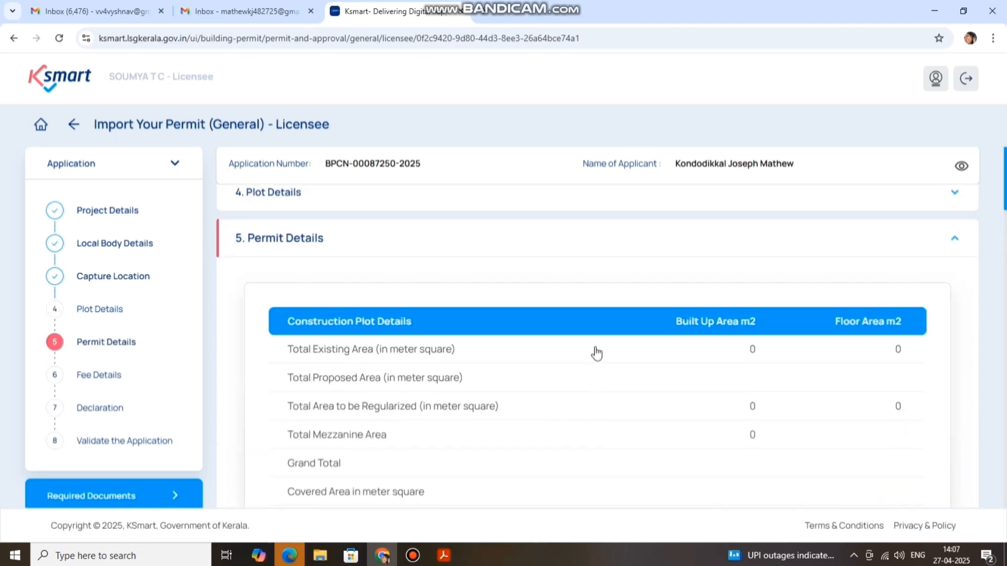
pyautogui.scroll(-1, 617, 343)
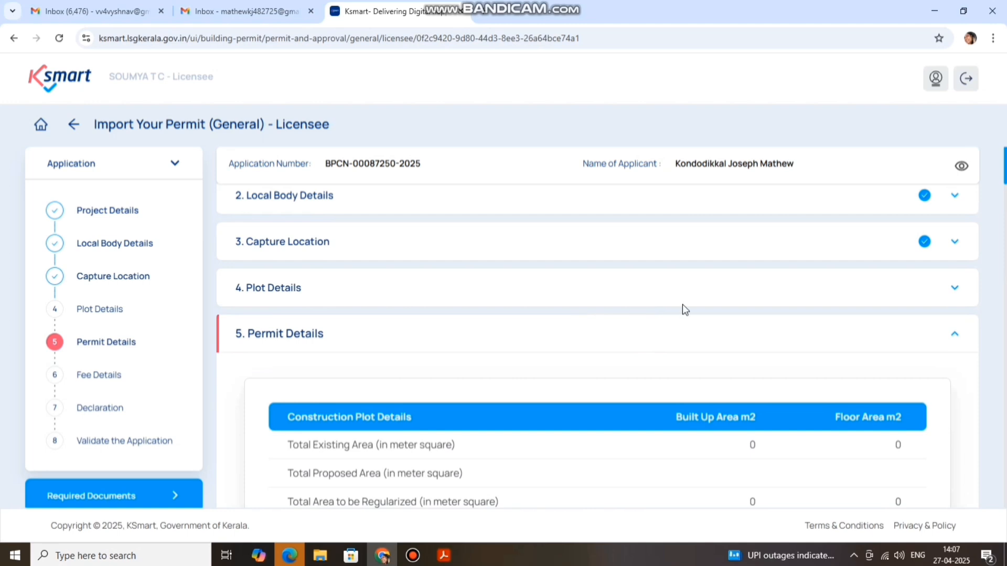
pyautogui.click(728, 294)
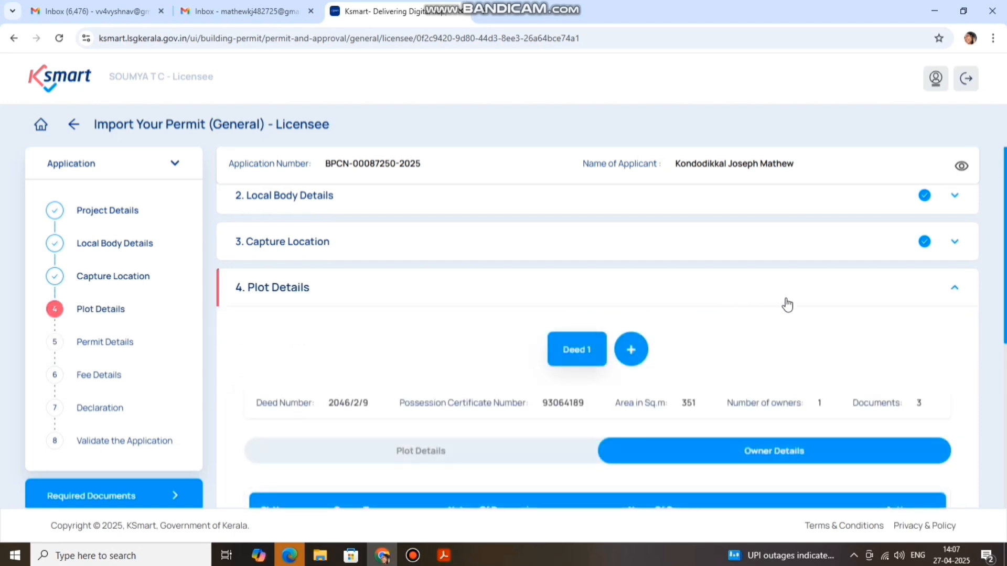
pyautogui.scroll(-5, 786, 307)
pyautogui.scroll(2, 862, 302)
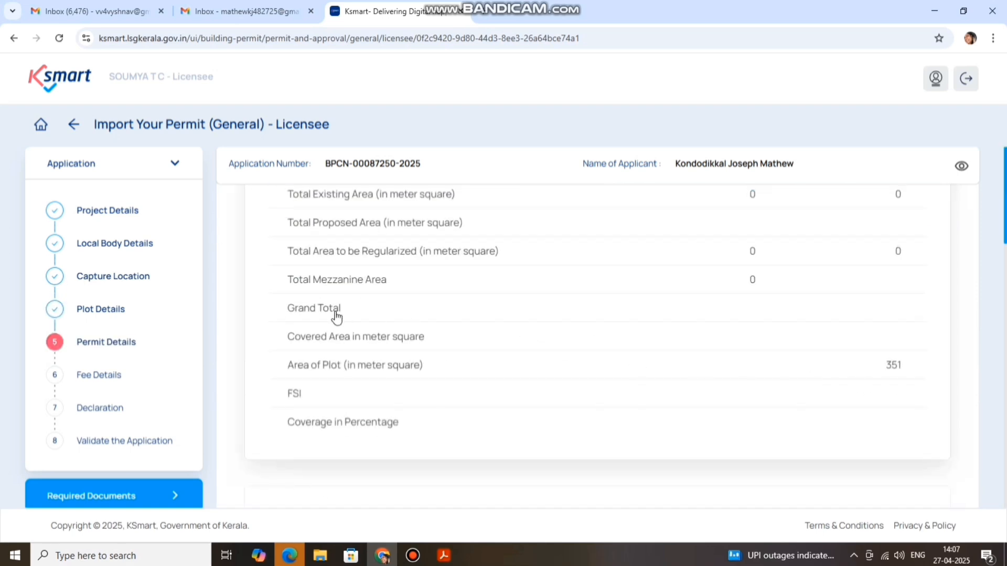
pyautogui.scroll(3, 312, 309)
pyautogui.scroll(-3, 545, 294)
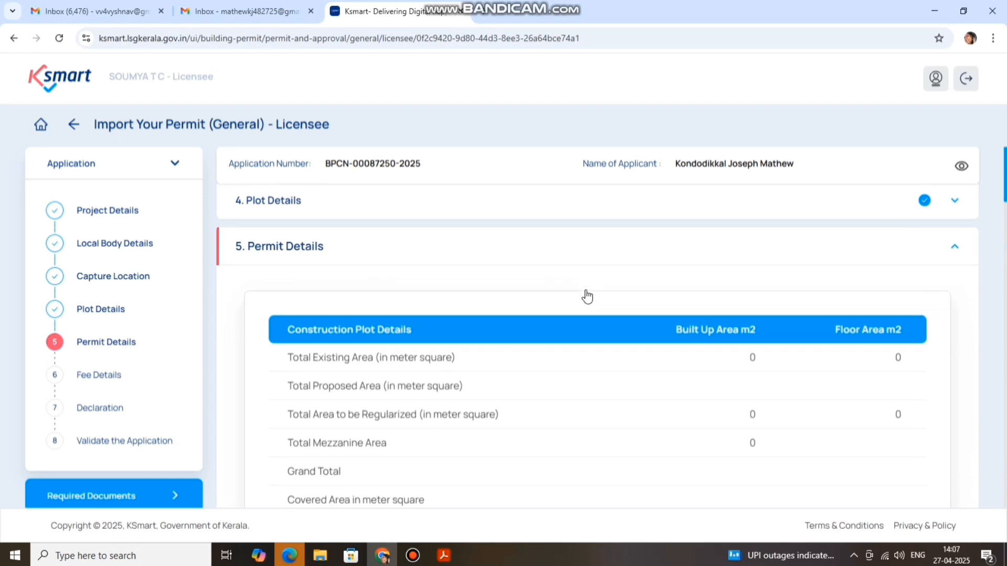
pyautogui.scroll(-4, 709, 271)
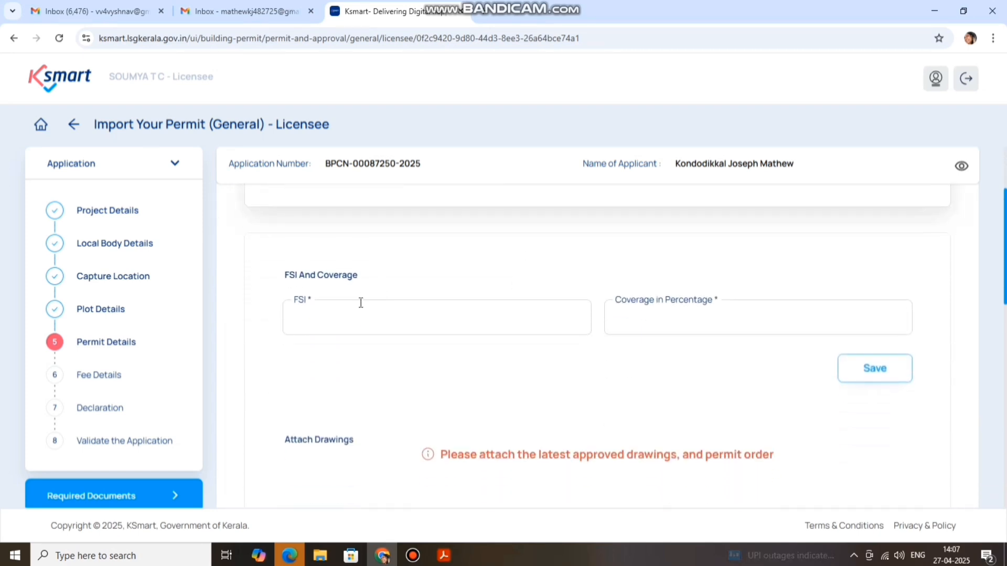
# Enter FSI 1.15 and coverage 48.4 percent in Permit Details and save them
pyautogui.click(361, 315)
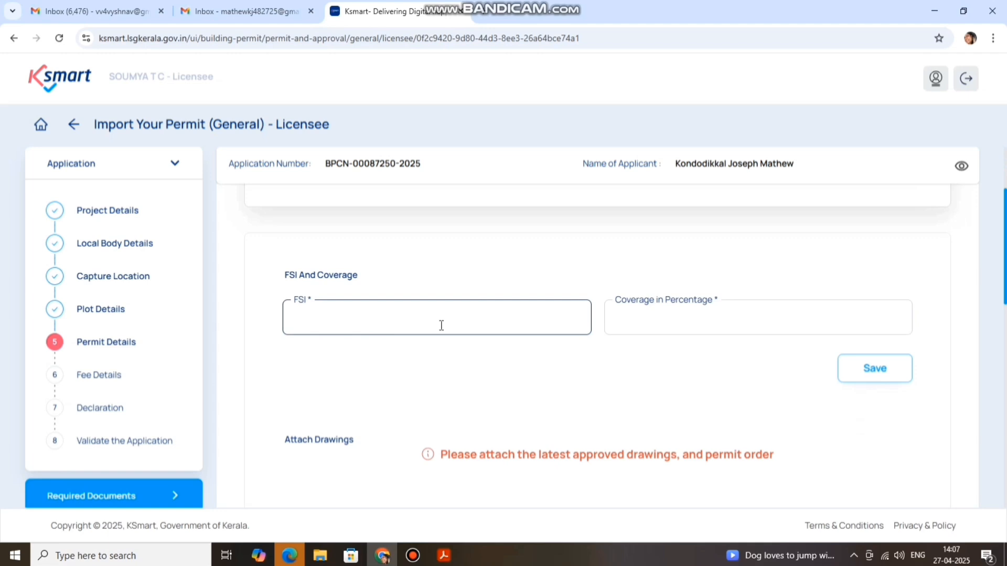
pyautogui.click(441, 325)
pyautogui.write('1.15')
pyautogui.click(670, 317)
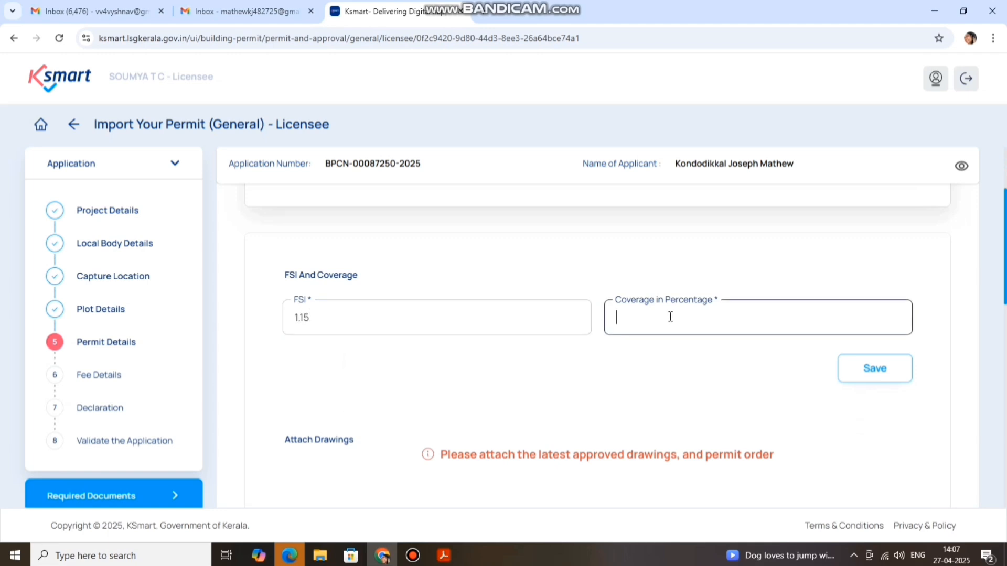
pyautogui.write('48.4')
pyautogui.click(872, 370)
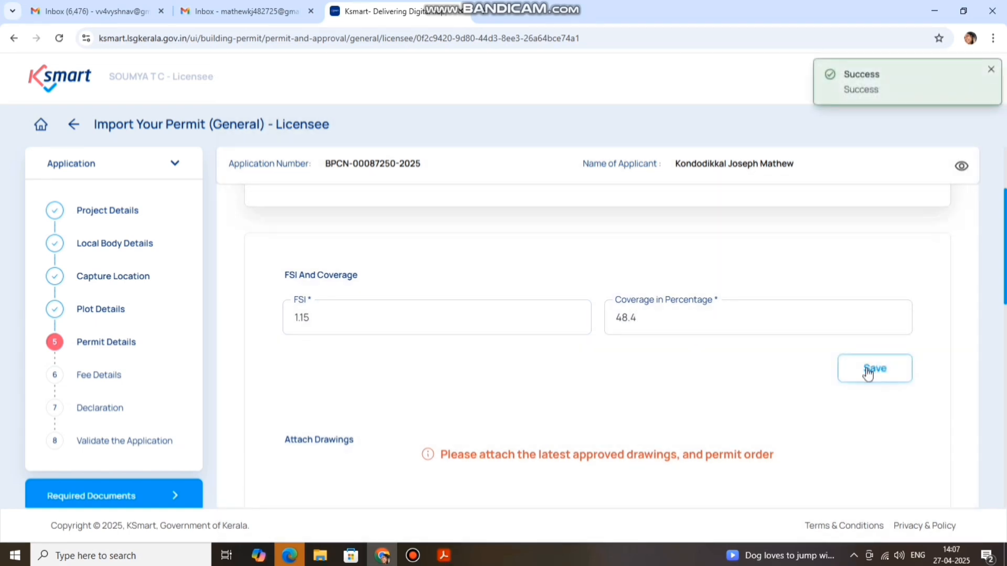
# Upload site.PDF from the for import folder as the Site Plan drawing
pyautogui.scroll(-1, 724, 385)
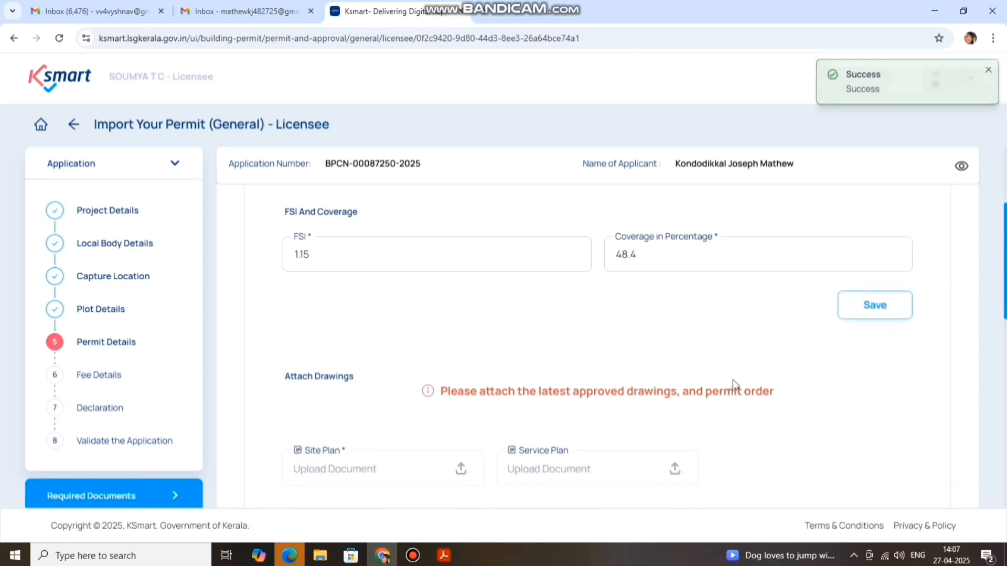
pyautogui.scroll(-1, 778, 357)
pyautogui.scroll(-1, 787, 333)
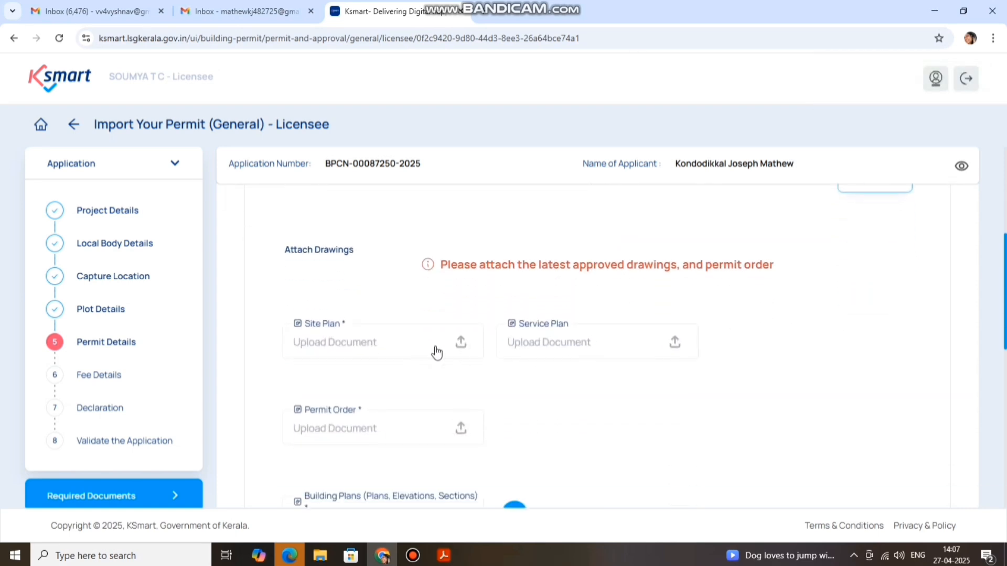
pyautogui.scroll(2, 512, 386)
pyautogui.scroll(-1, 509, 385)
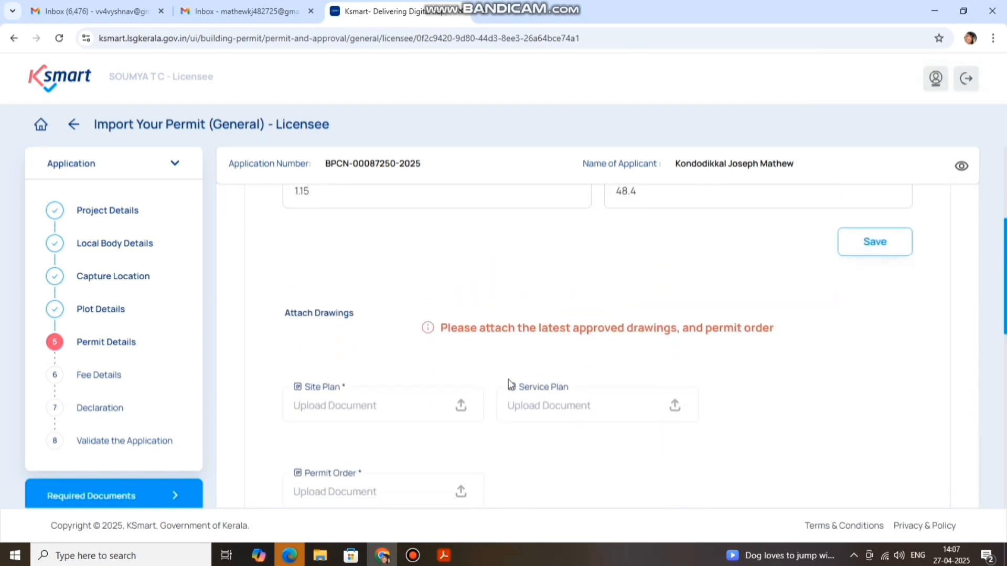
pyautogui.click(461, 406)
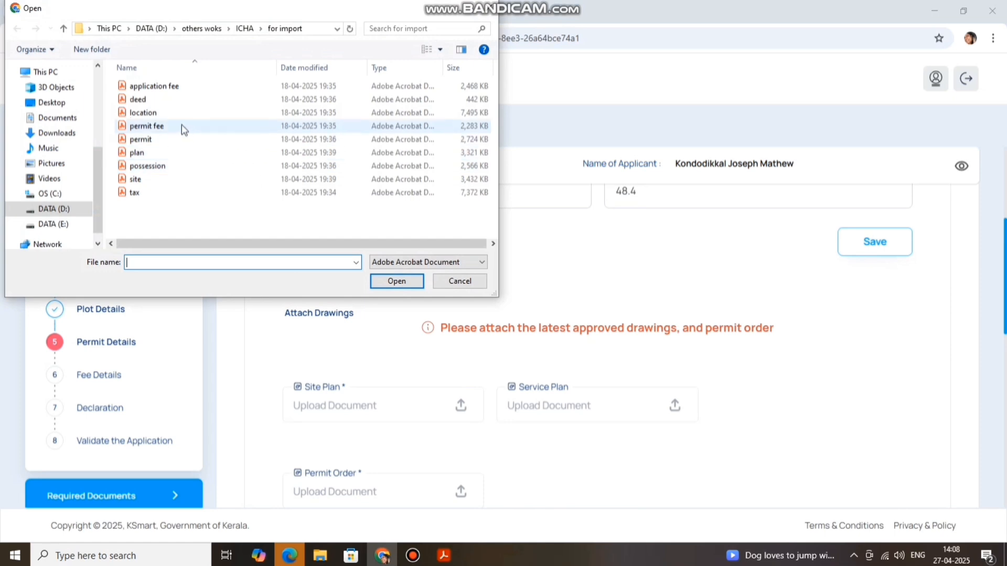
pyautogui.click(157, 152)
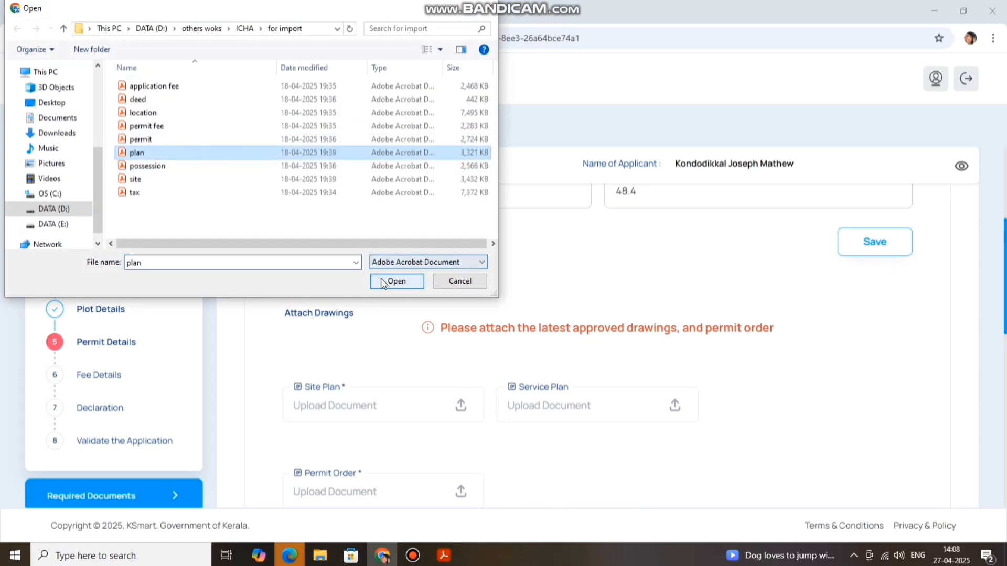
pyautogui.click(388, 281)
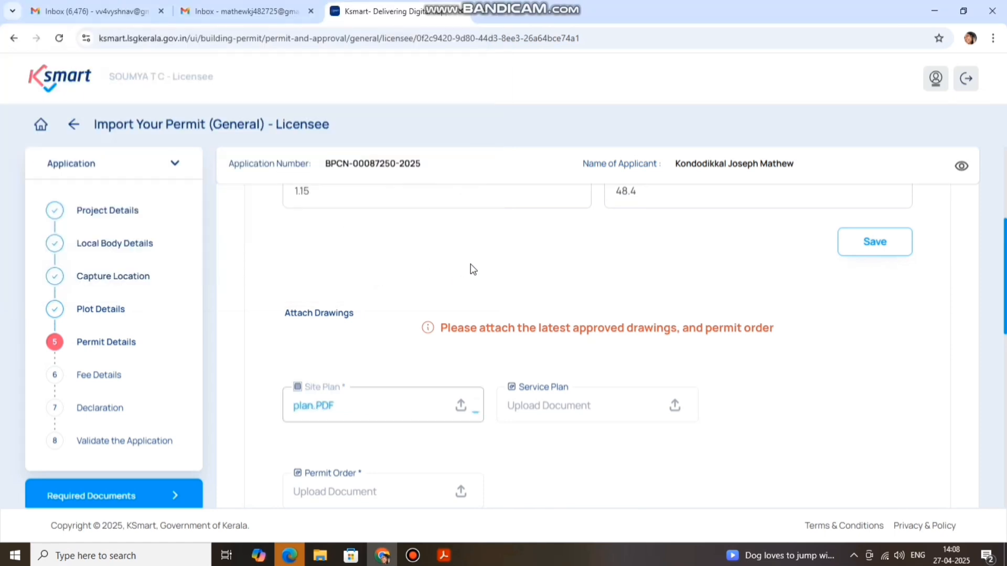
# Upload permit.PDF from the same folder as the Permit Order
pyautogui.scroll(-1, 675, 314)
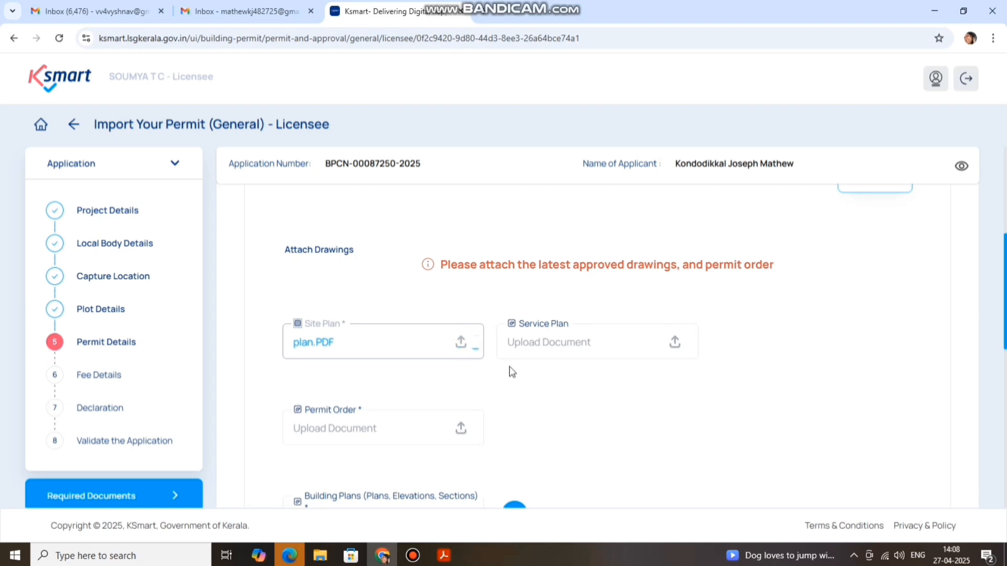
pyautogui.click(468, 429)
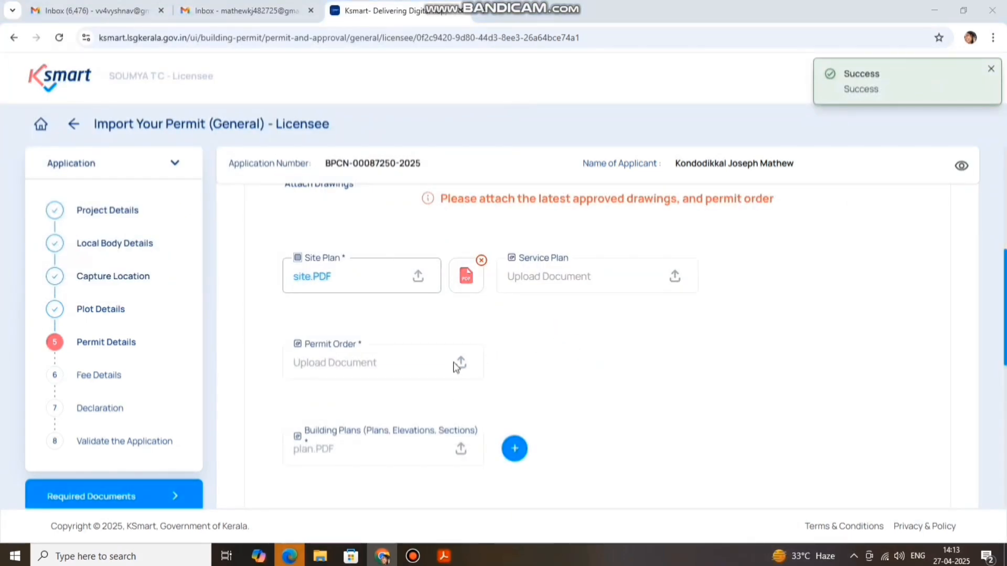
pyautogui.click(460, 363)
pyautogui.click(140, 139)
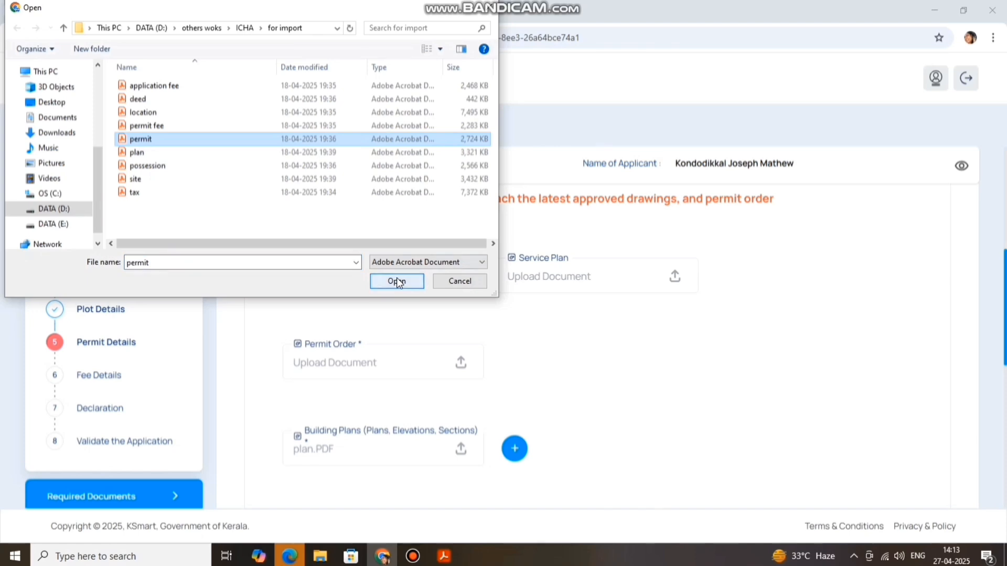
pyautogui.click(397, 279)
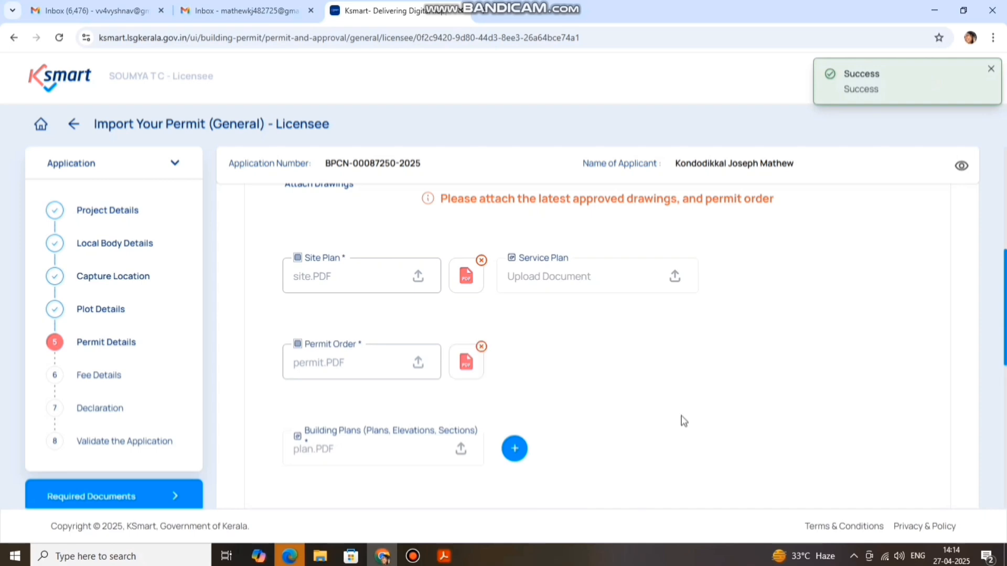
# Set the construction category to New construction
pyautogui.scroll(-3, 353, 346)
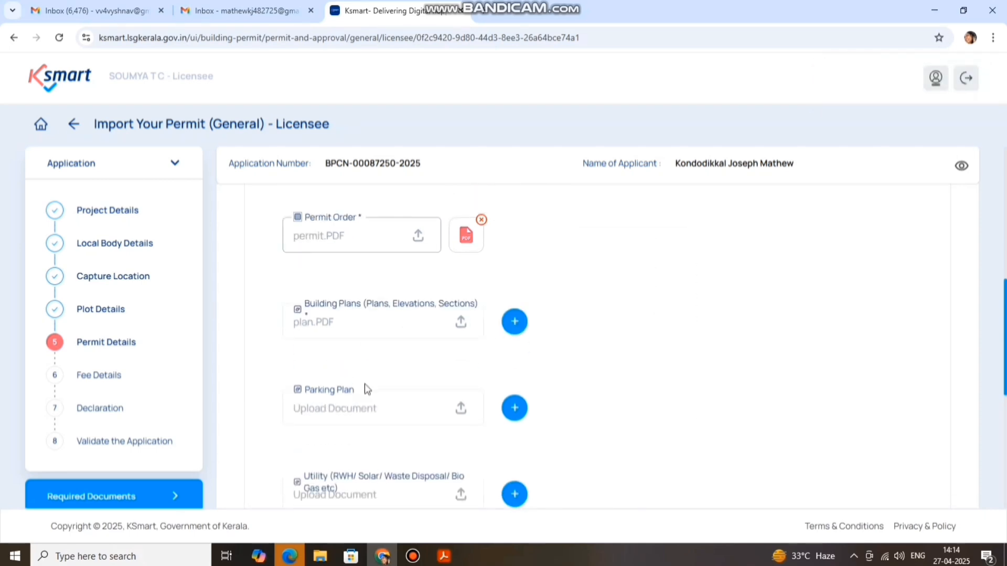
pyautogui.scroll(-1, 512, 369)
pyautogui.scroll(-2, 603, 346)
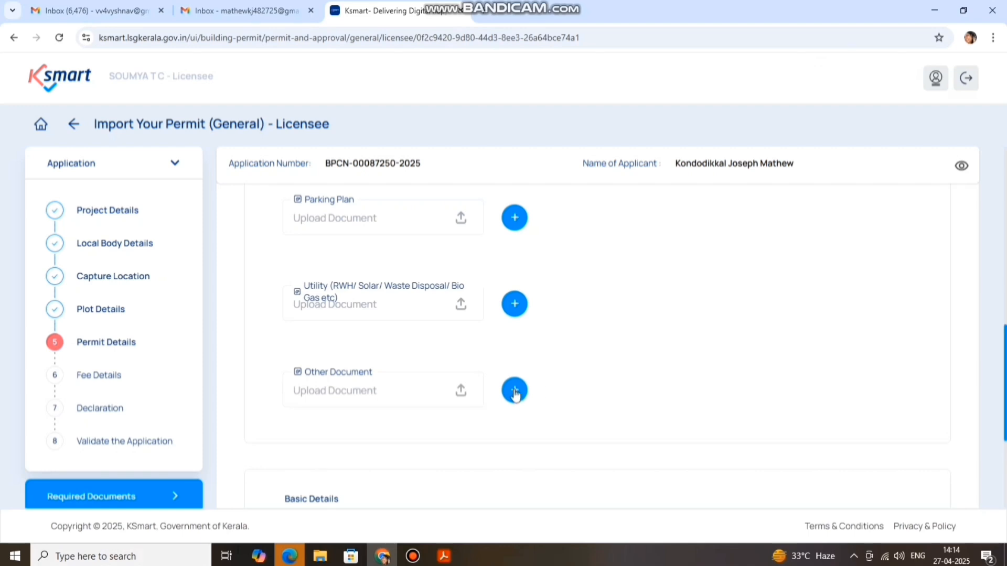
pyautogui.scroll(-2, 704, 349)
pyautogui.scroll(-1, 682, 338)
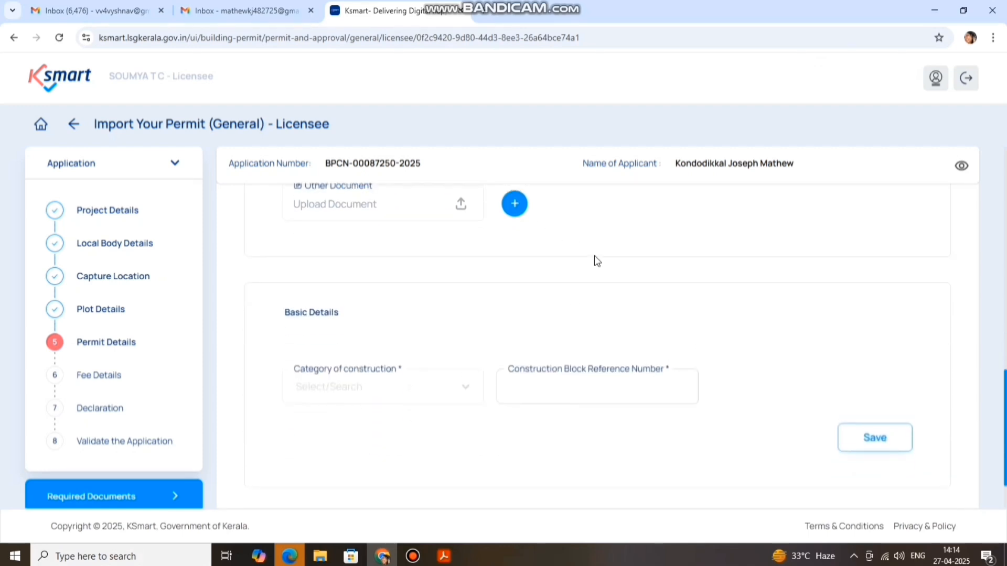
pyautogui.scroll(4, 576, 265)
pyautogui.scroll(-5, 624, 288)
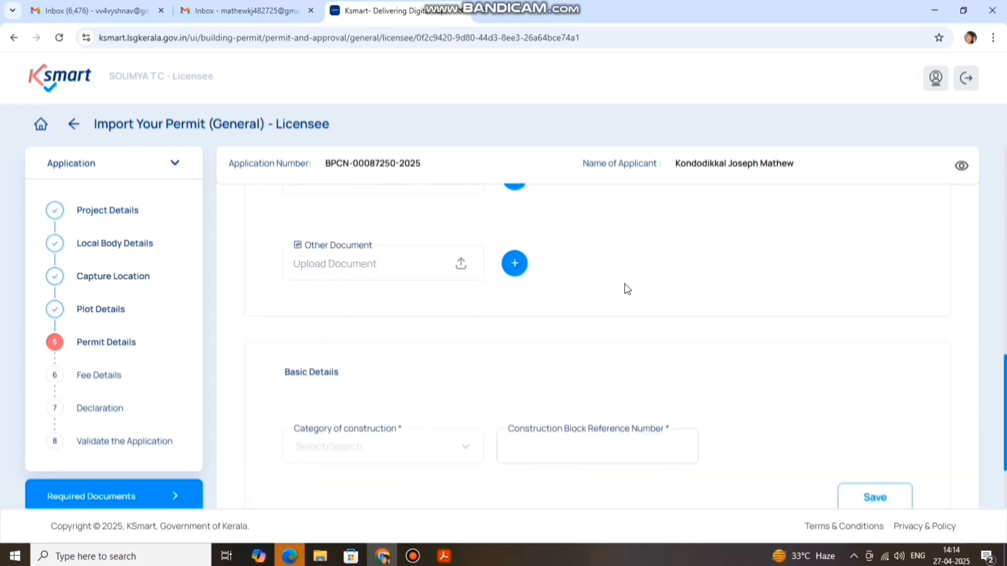
pyautogui.click(381, 331)
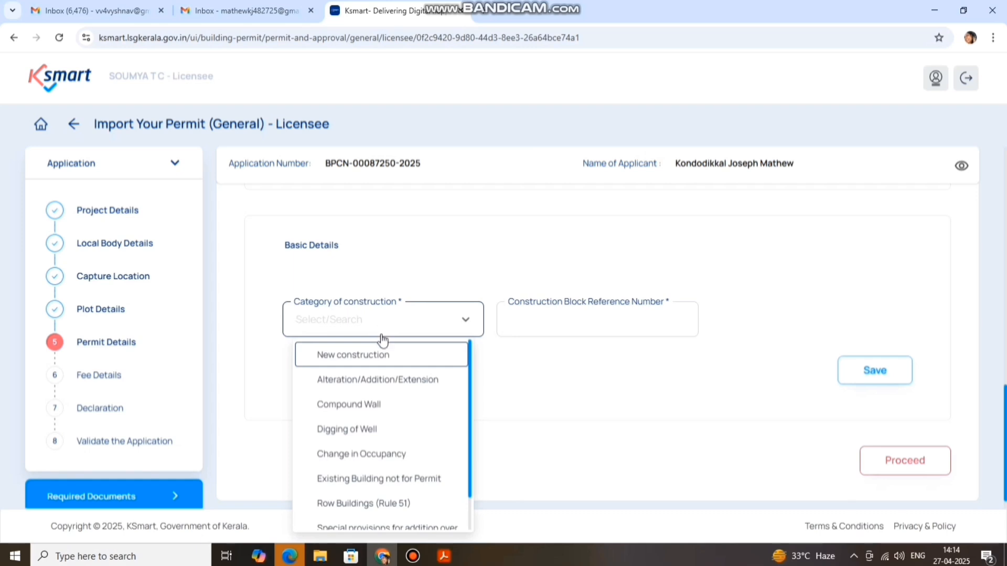
pyautogui.click(384, 354)
# Enter block reference 1, covered area 170.85 and building height 10, then save
pyautogui.click(570, 313)
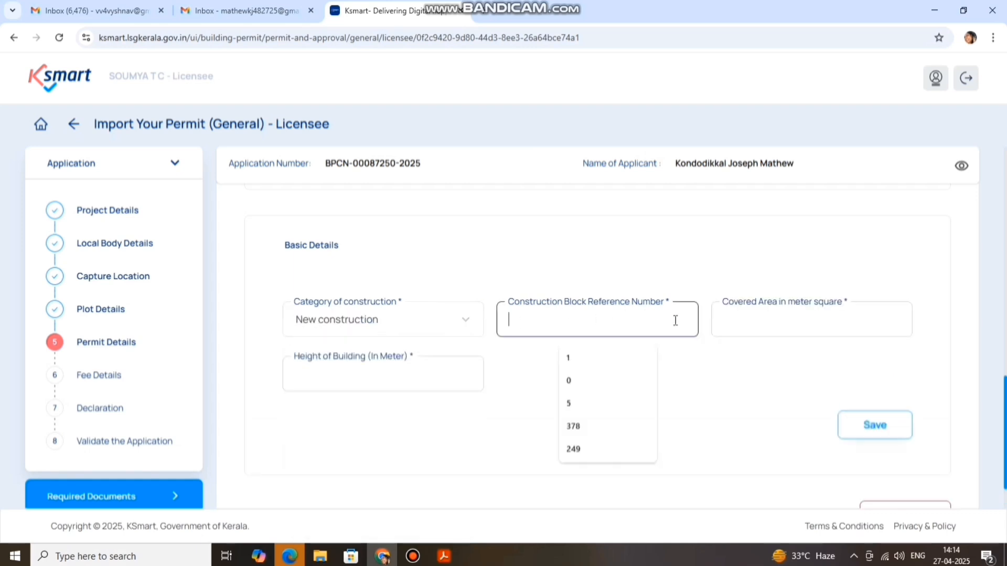
pyautogui.click(566, 359)
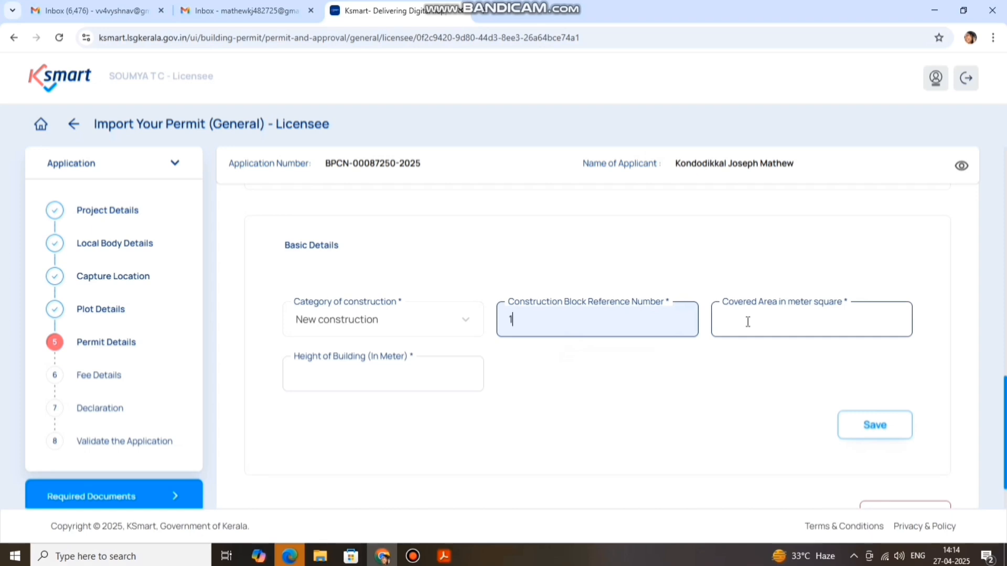
pyautogui.write('70')
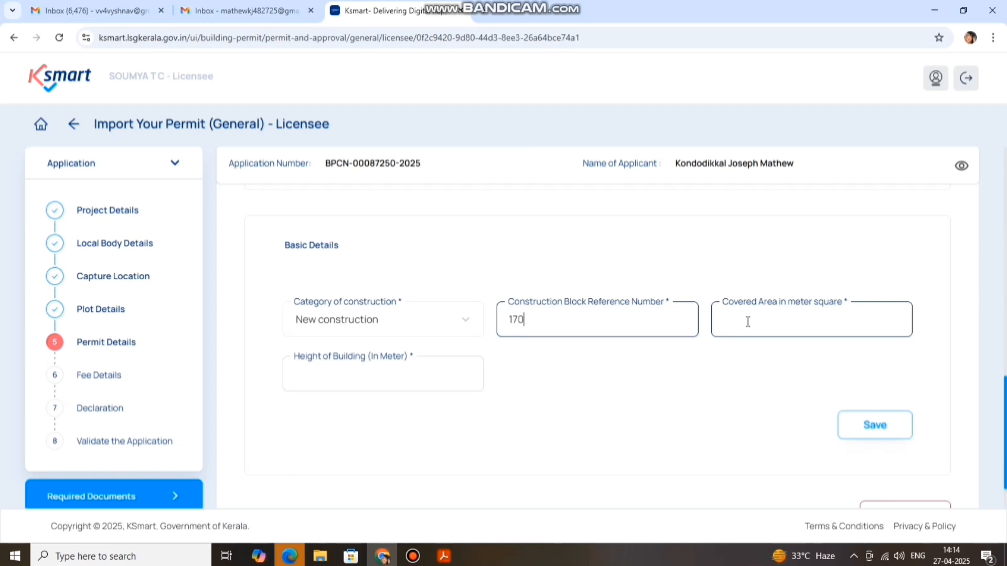
pyautogui.press('BackSpace')
pyautogui.press('BackSpace')
pyautogui.press('BackSpace')
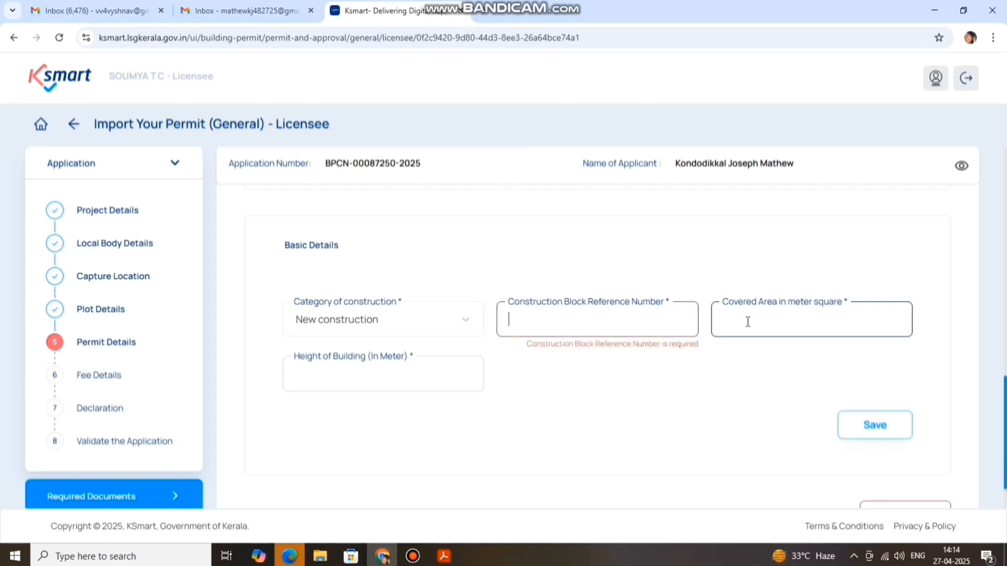
pyautogui.write('1')
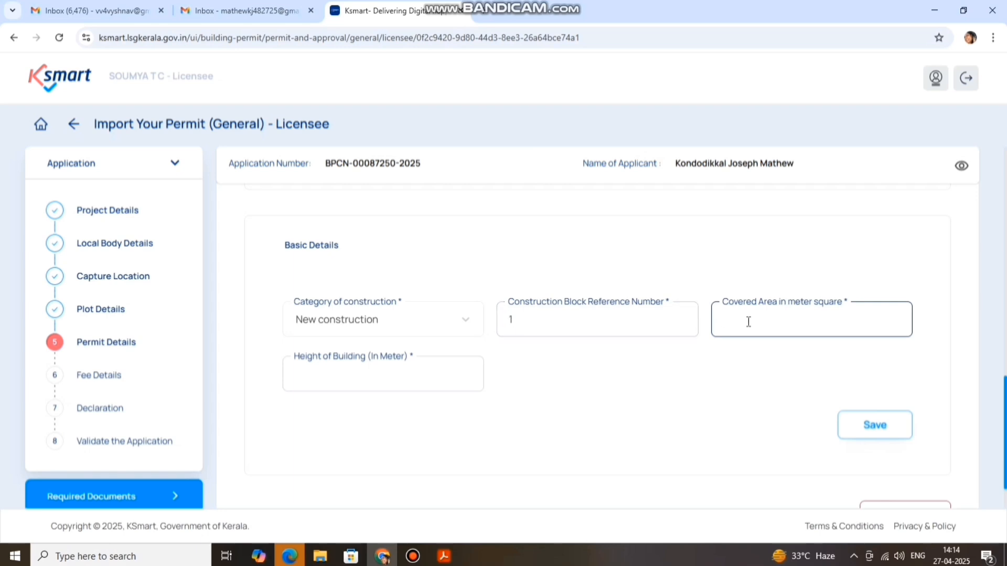
pyautogui.write('170.85')
pyautogui.click(398, 382)
pyautogui.write('10')
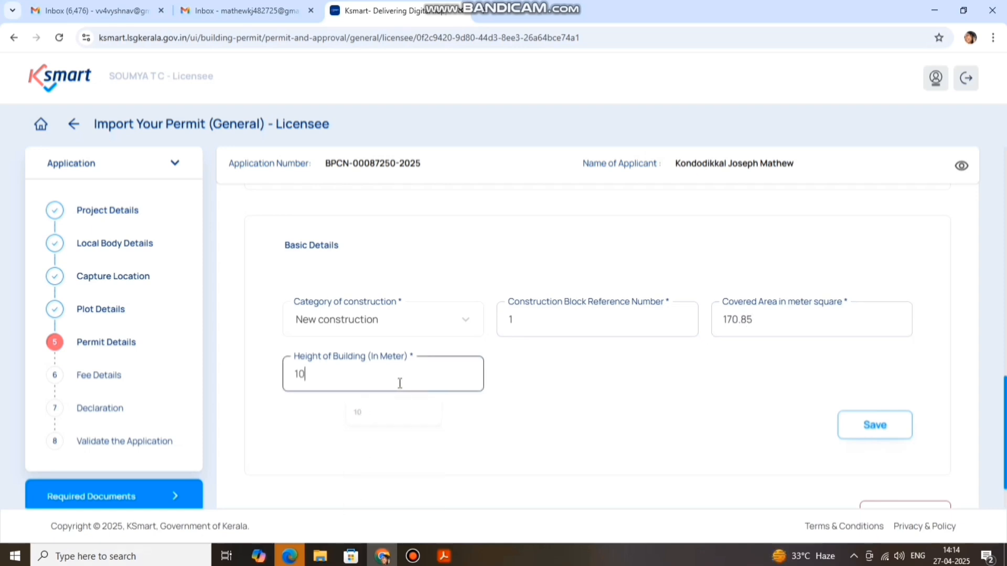
pyautogui.click(885, 425)
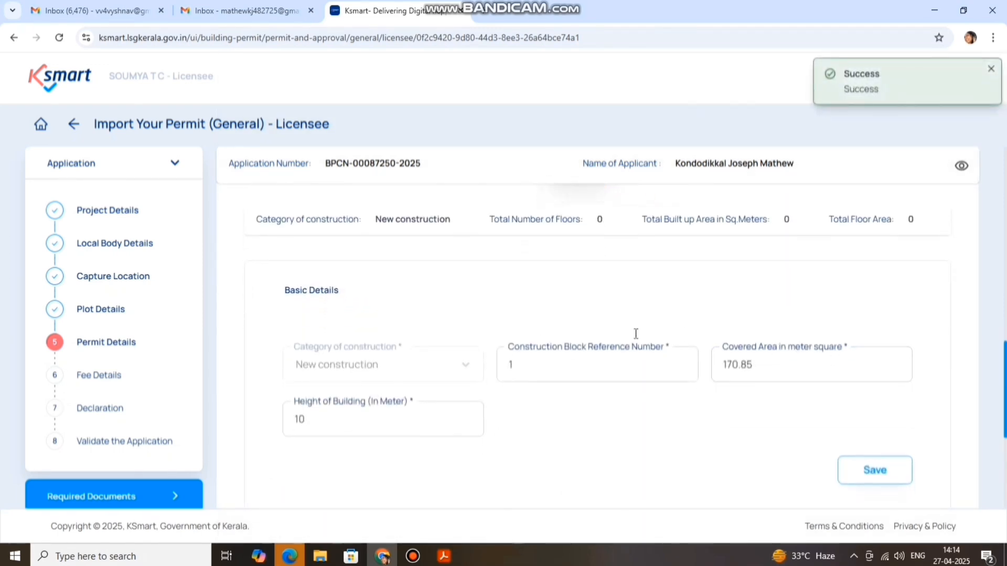
# Set Floor 0 with Mercantile/Commercial occupancy, Group F sub-occupancy and shops usage
pyautogui.scroll(-2, 666, 342)
pyautogui.scroll(-2, 792, 339)
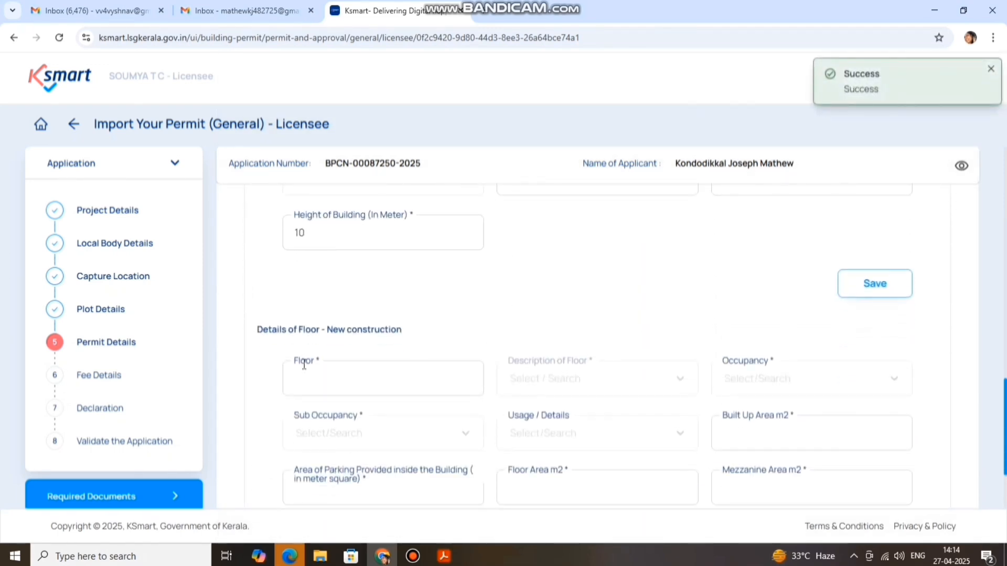
pyautogui.click(331, 314)
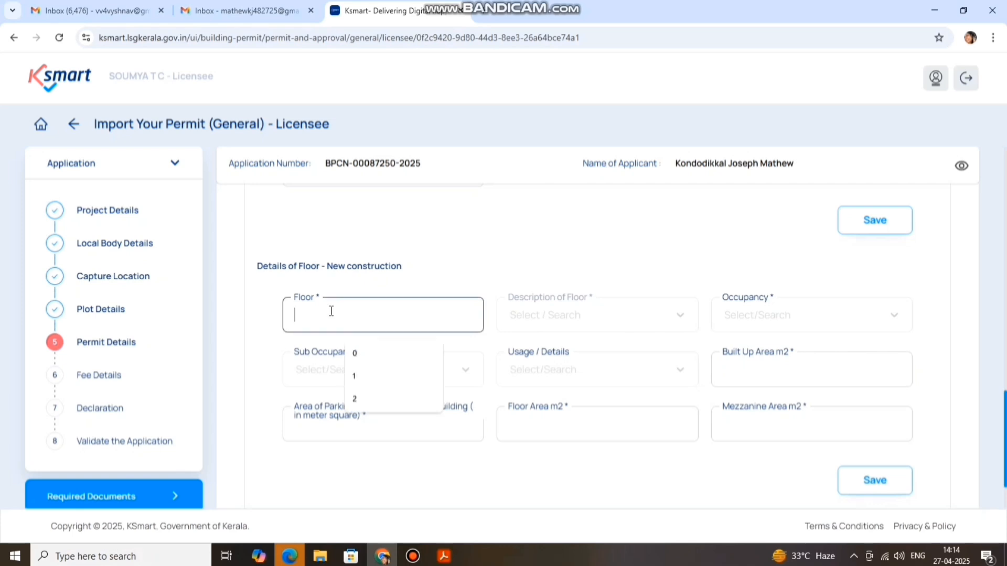
pyautogui.click(378, 354)
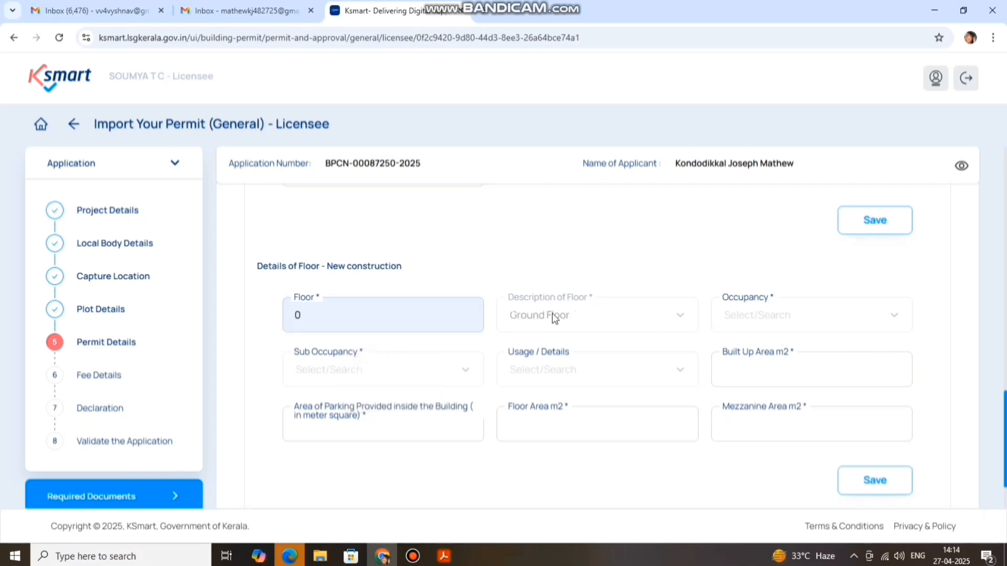
pyautogui.click(760, 317)
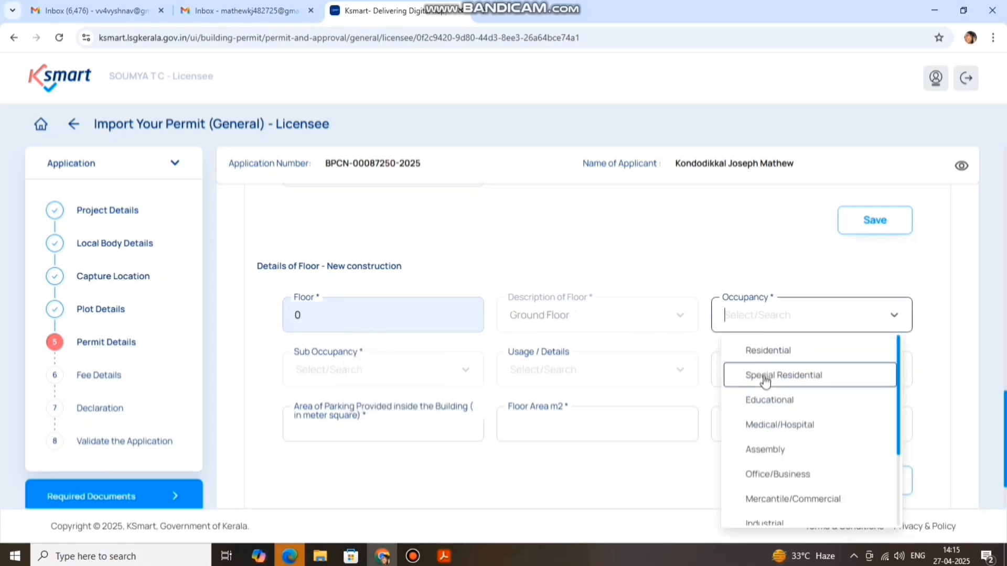
pyautogui.click(794, 499)
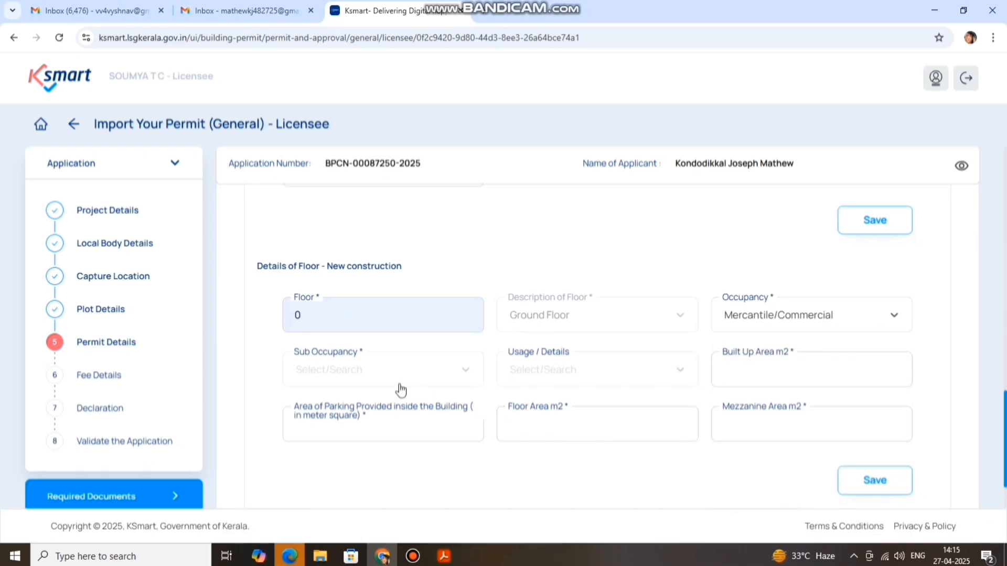
pyautogui.click(388, 375)
pyautogui.click(398, 414)
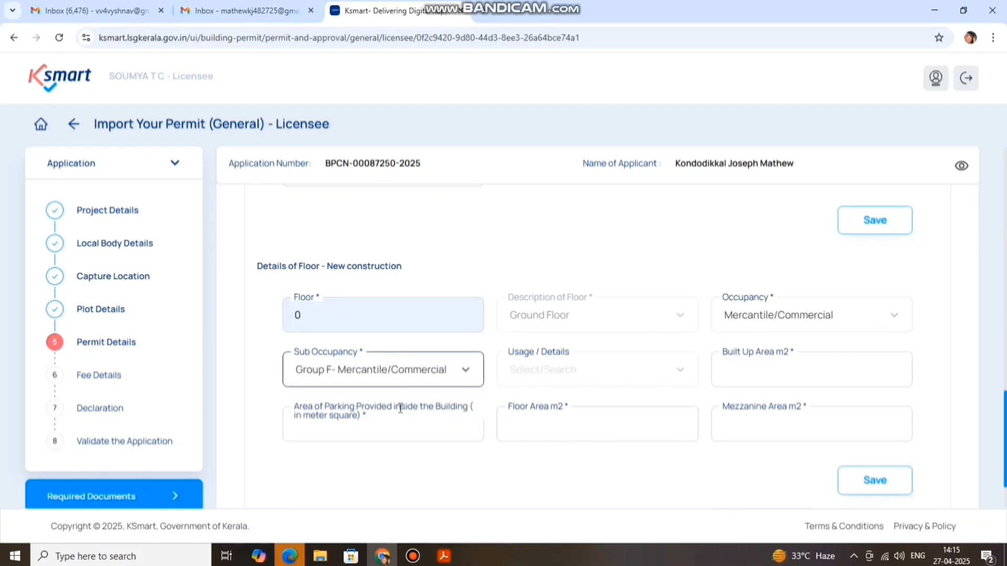
pyautogui.click(516, 369)
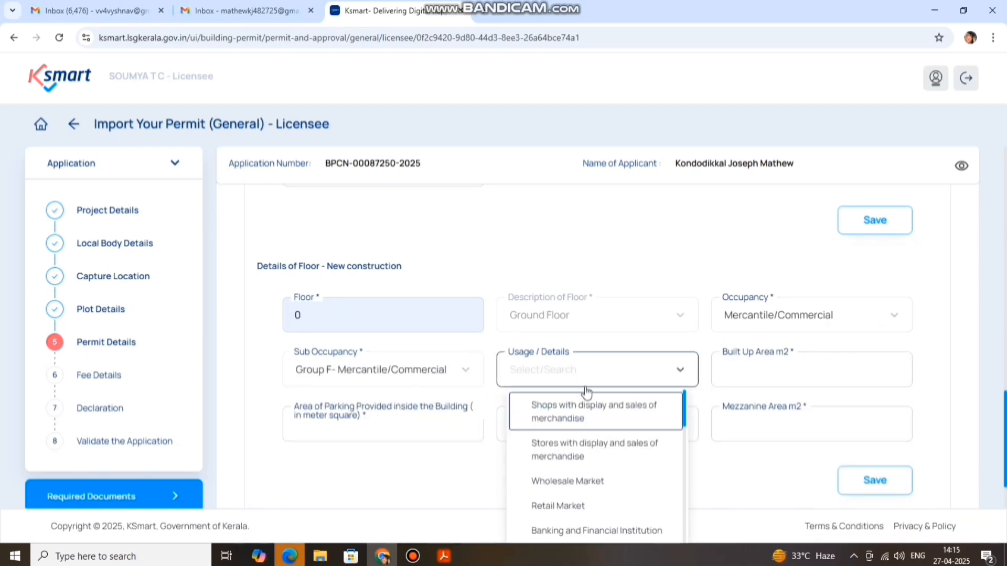
pyautogui.click(640, 412)
# Enter built-up area 170.08, parking area 107.39 and floor area 63.46
pyautogui.click(799, 363)
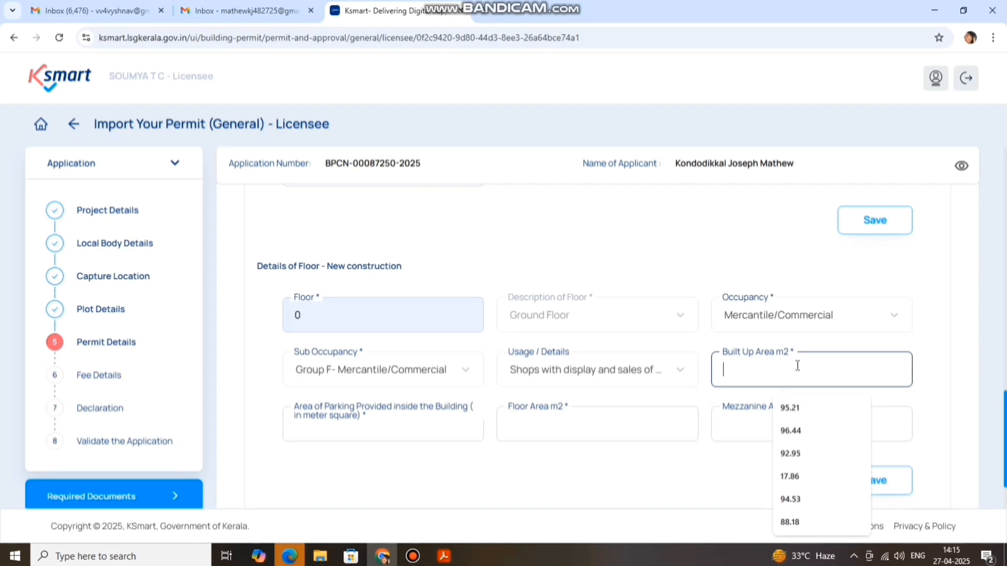
pyautogui.write('170.')
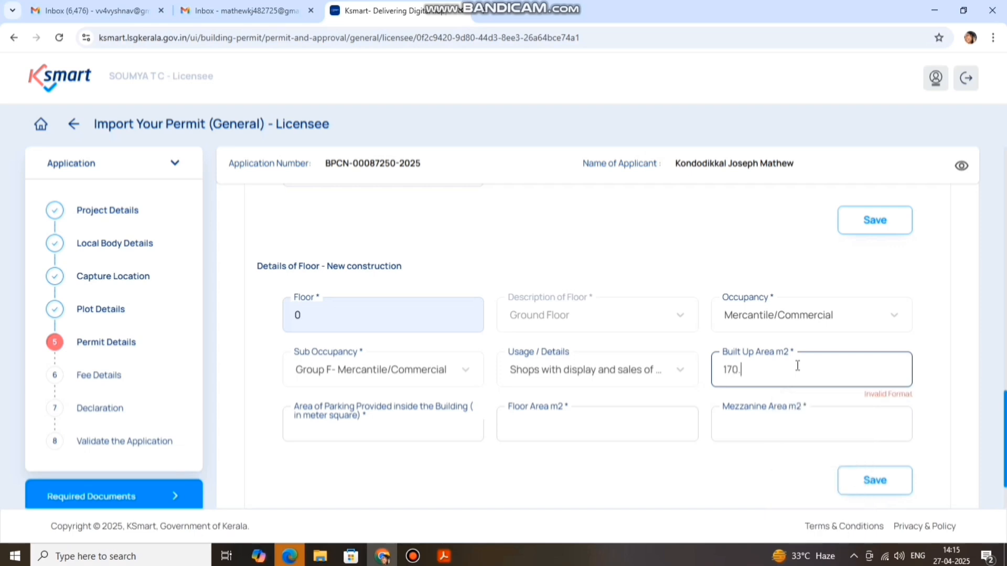
pyautogui.write('085')
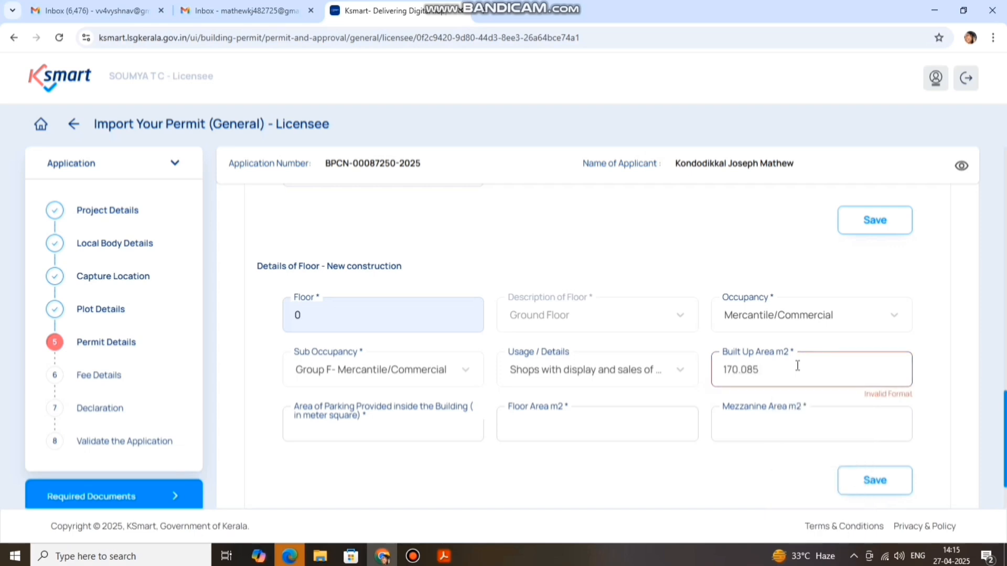
pyautogui.press('BackSpace')
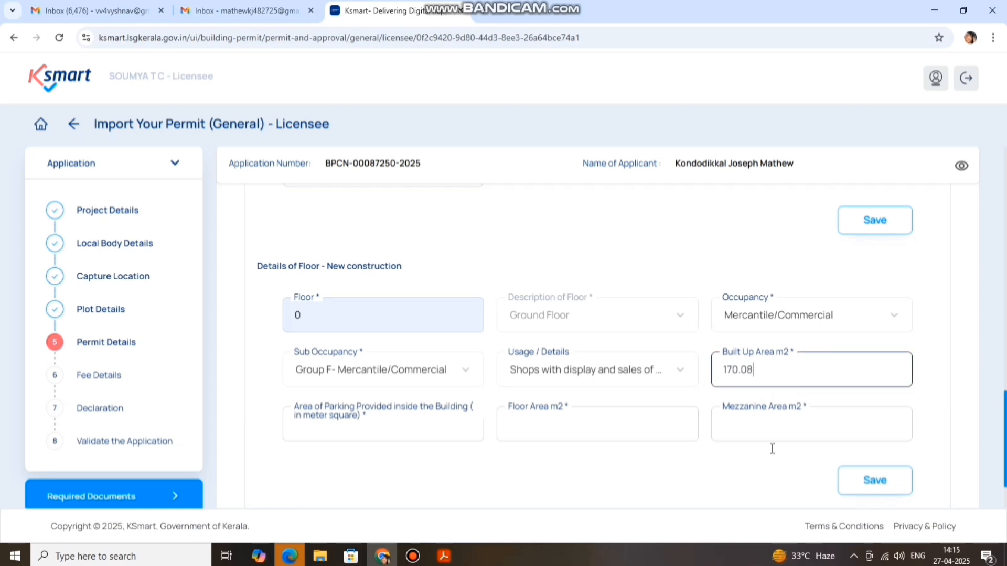
pyautogui.write('5')
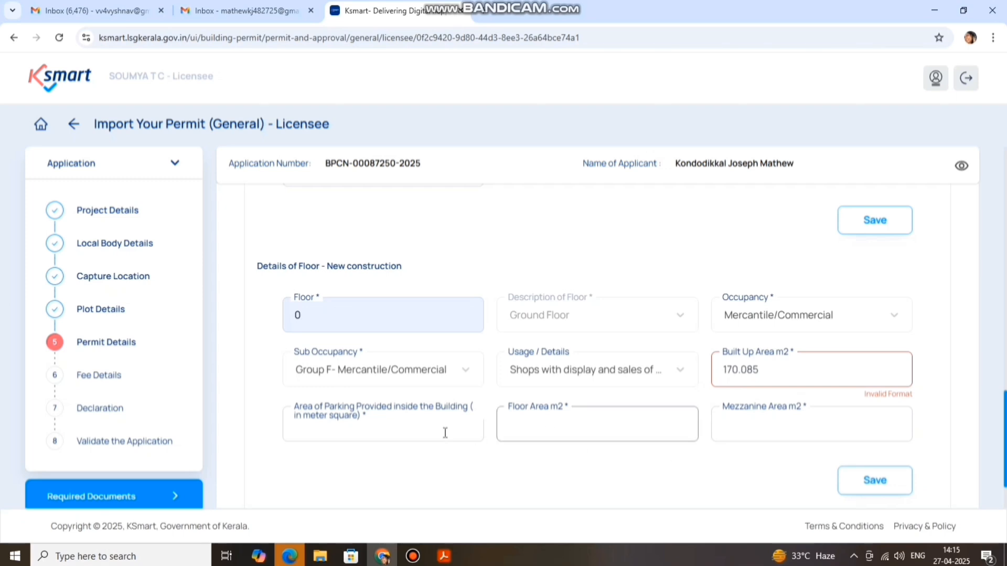
pyautogui.click(390, 431)
pyautogui.click(390, 431)
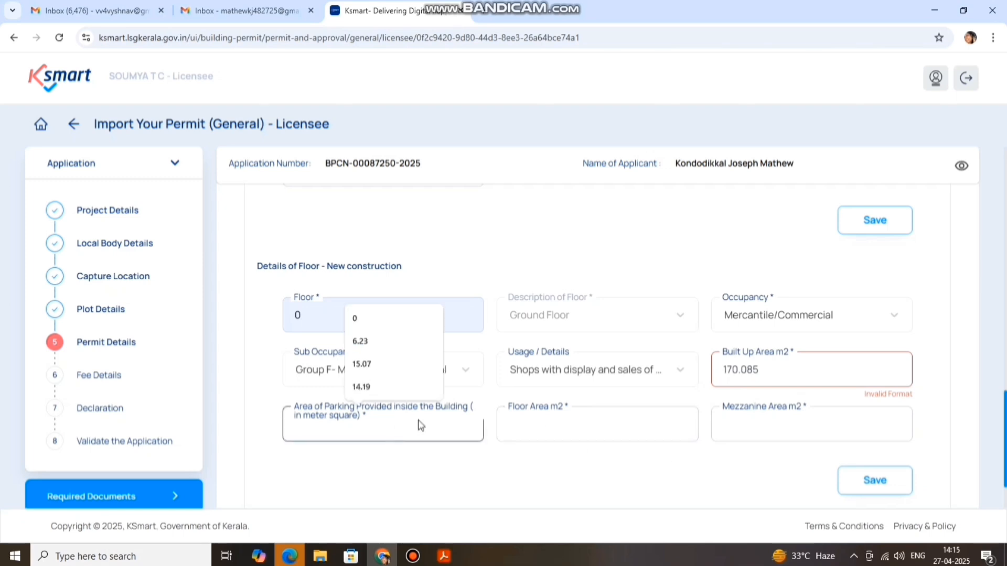
pyautogui.write('107')
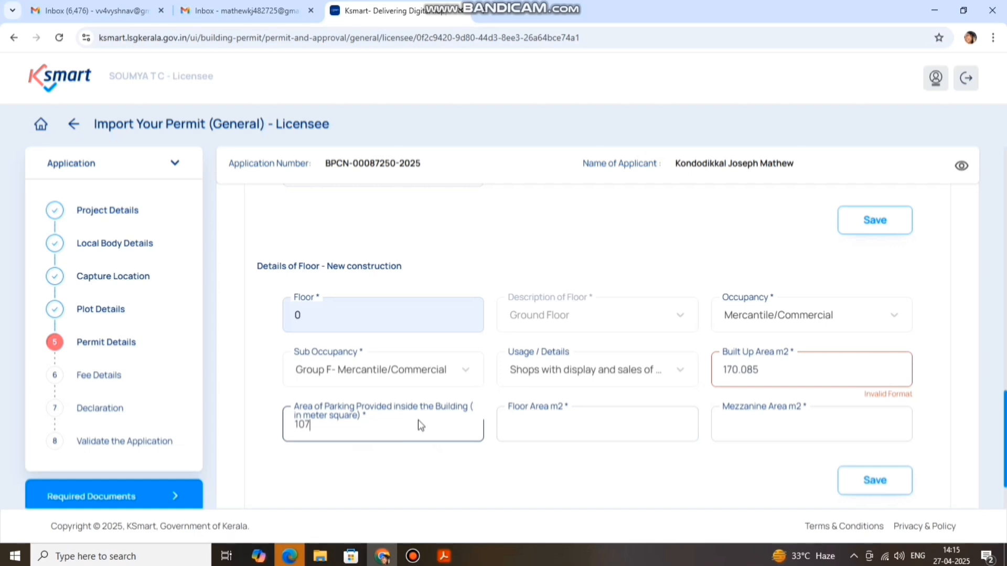
pyautogui.write('.39')
pyautogui.click(505, 485)
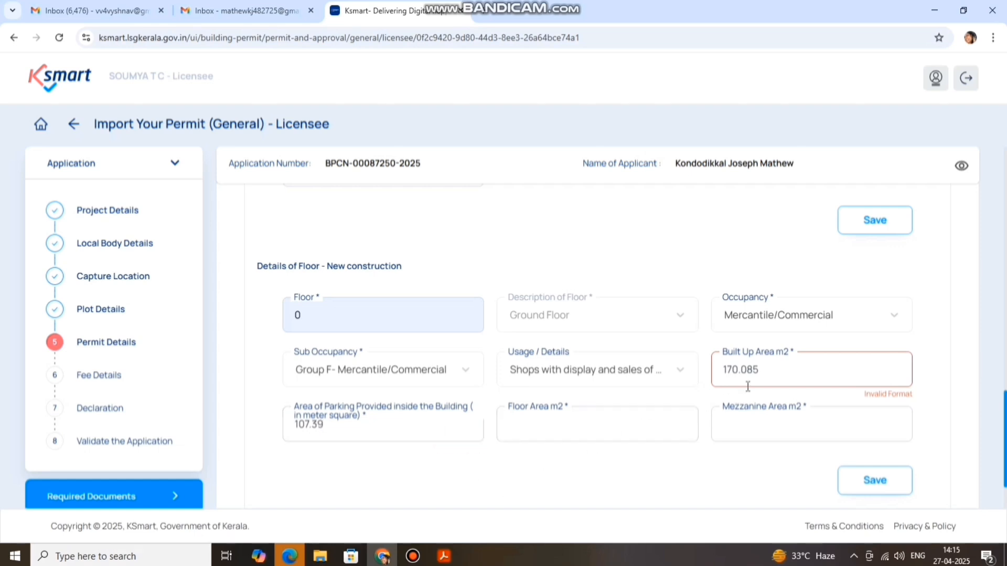
pyautogui.moveTo(760, 370); pyautogui.dragTo(754, 372)
pyautogui.press('BackSpace')
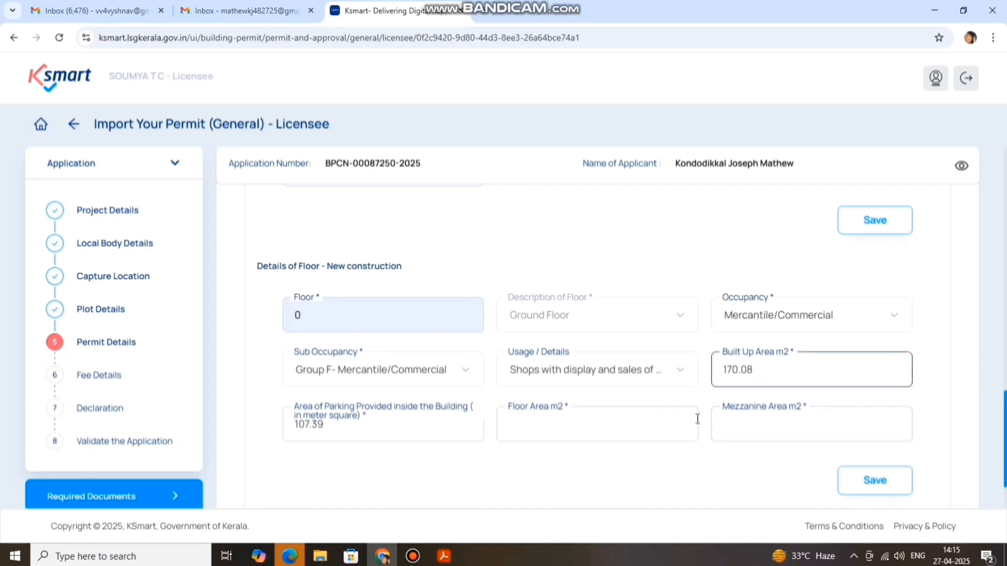
pyautogui.click(588, 428)
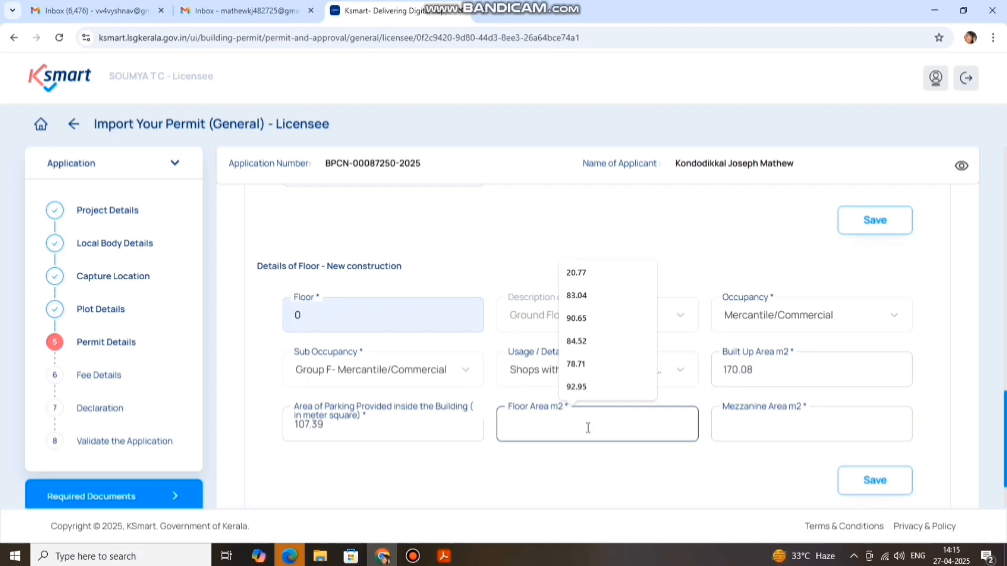
pyautogui.write('63.46')
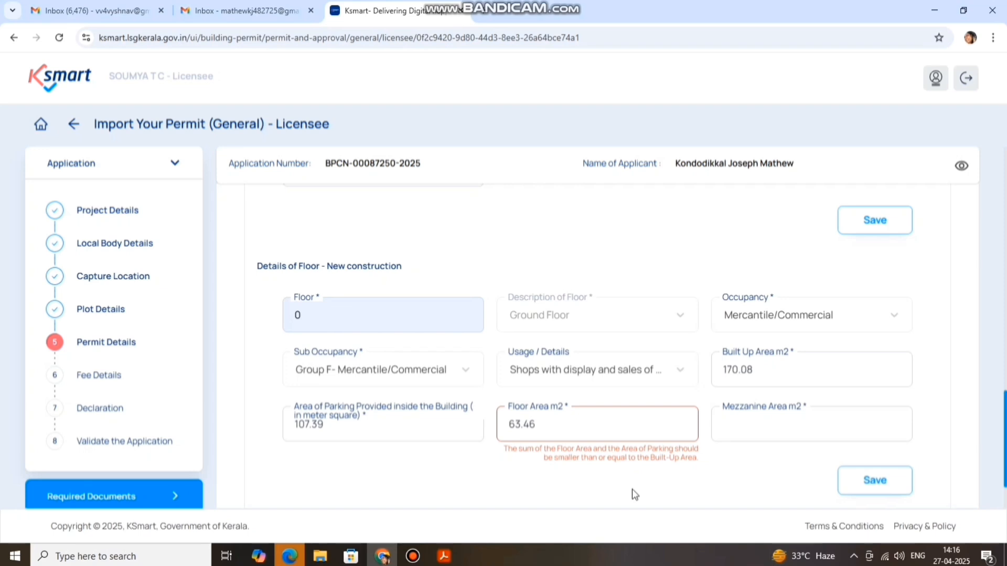
# Correct the ground-floor parking area to 106.62, enter mezzanine area 0, and save the row
pyautogui.moveTo(330, 424); pyautogui.dragTo(306, 424)
pyautogui.write('5.62')
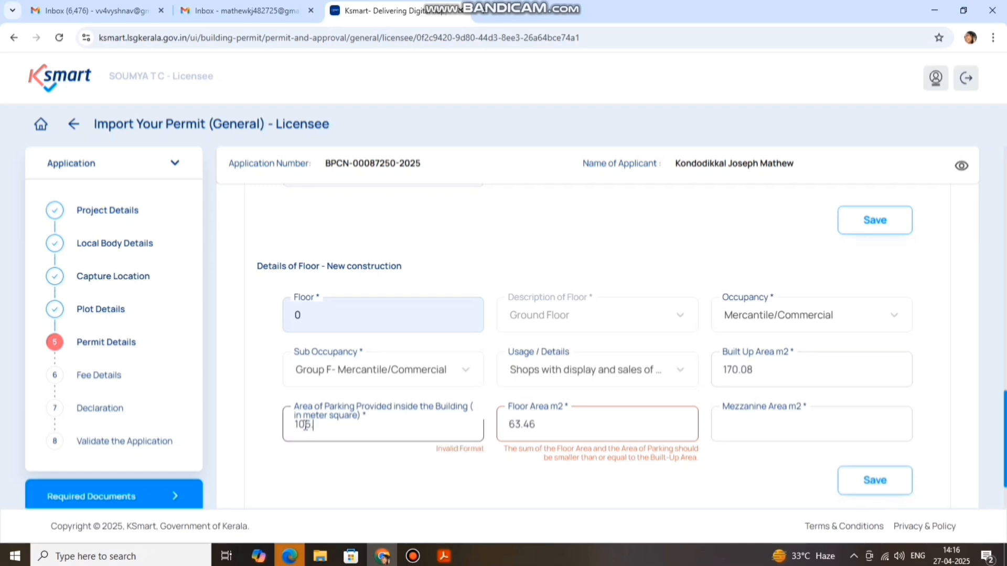
pyautogui.click(782, 427)
pyautogui.write('0')
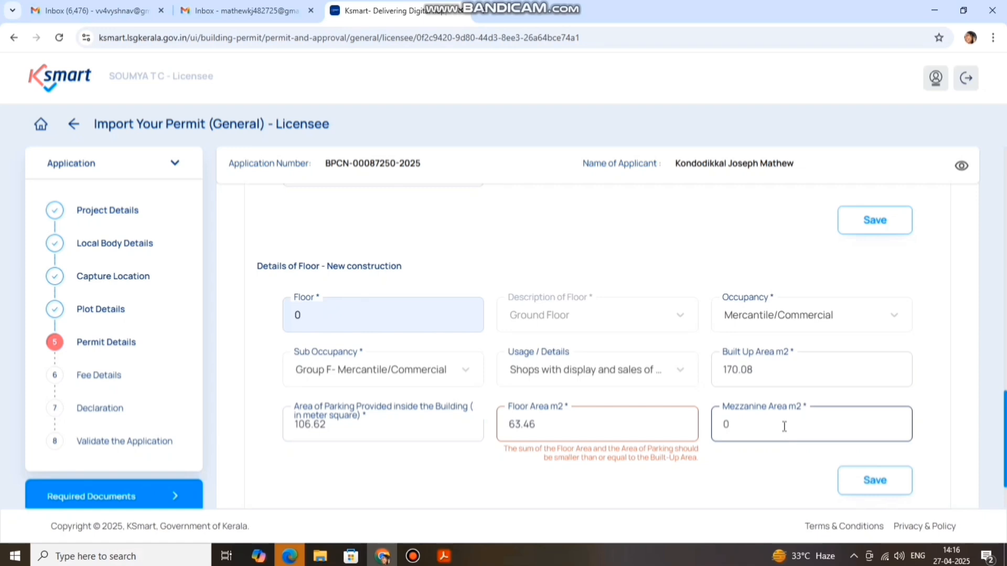
pyautogui.click(786, 470)
pyautogui.click(867, 477)
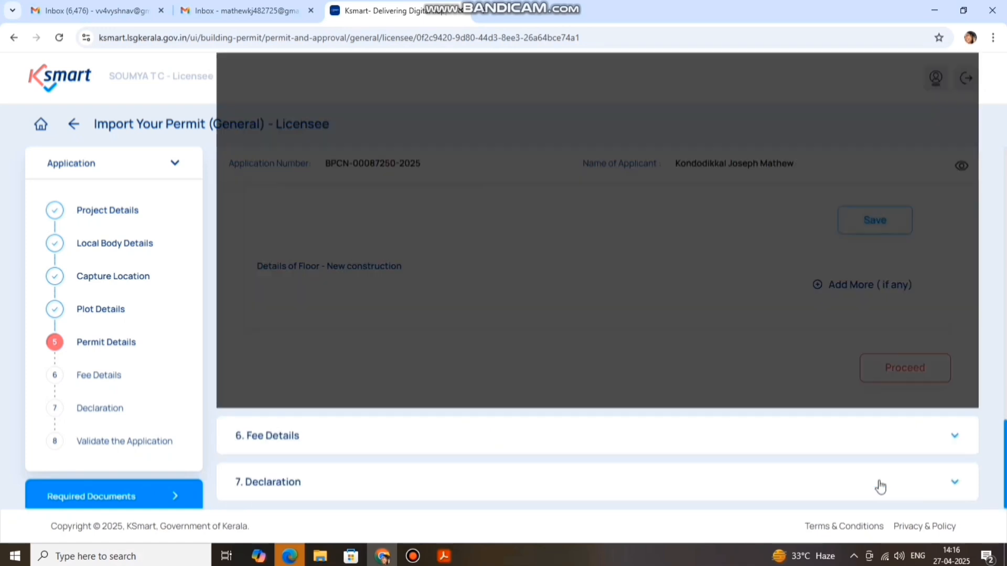
pyautogui.scroll(3, 729, 374)
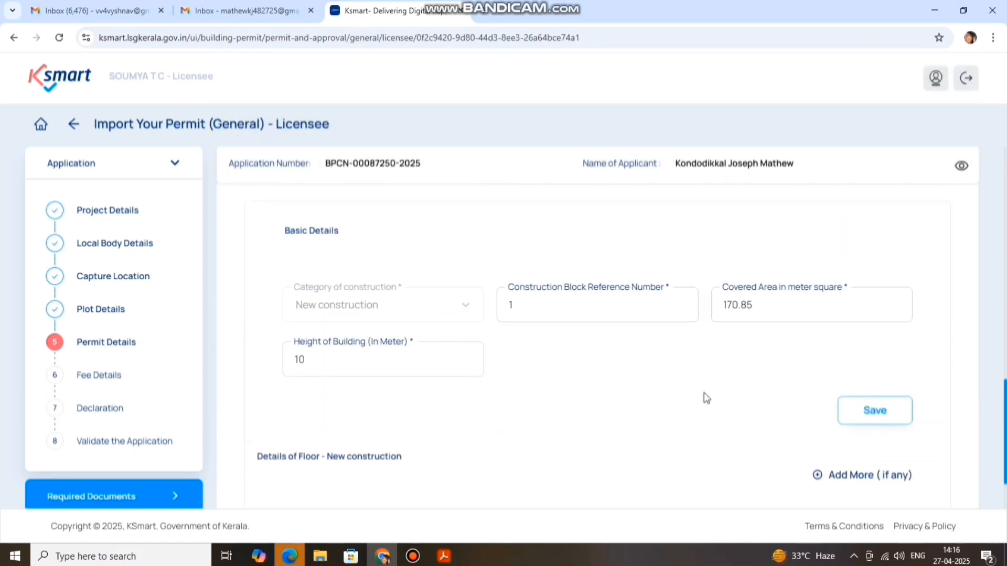
pyautogui.scroll(2, 669, 389)
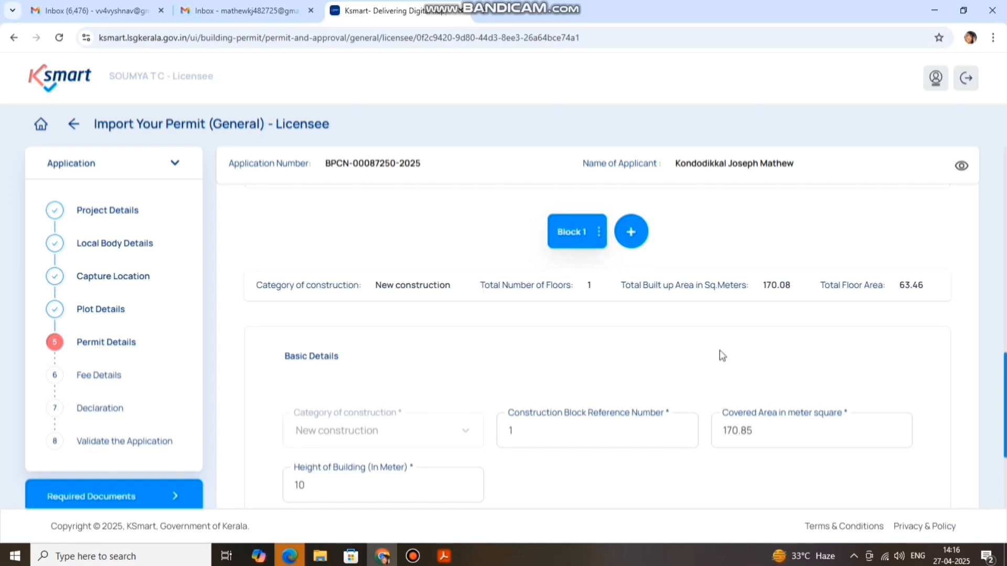
pyautogui.scroll(-2, 719, 356)
pyautogui.scroll(-5, 719, 360)
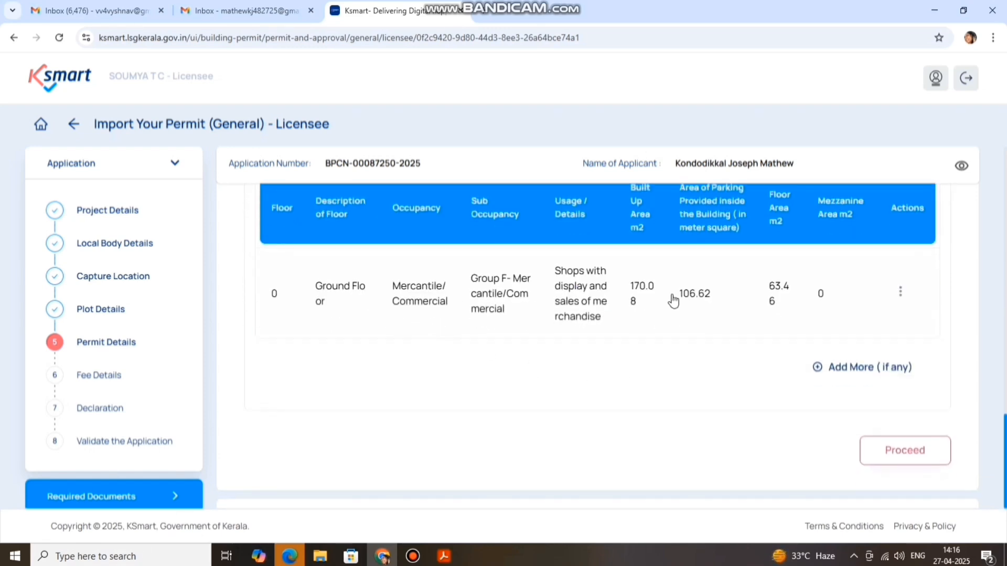
# Add a Floor 1 entry with Mercantile/Commercial occupancy, Group F sub-occupancy and shops usage
pyautogui.click(818, 369)
pyautogui.click(384, 390)
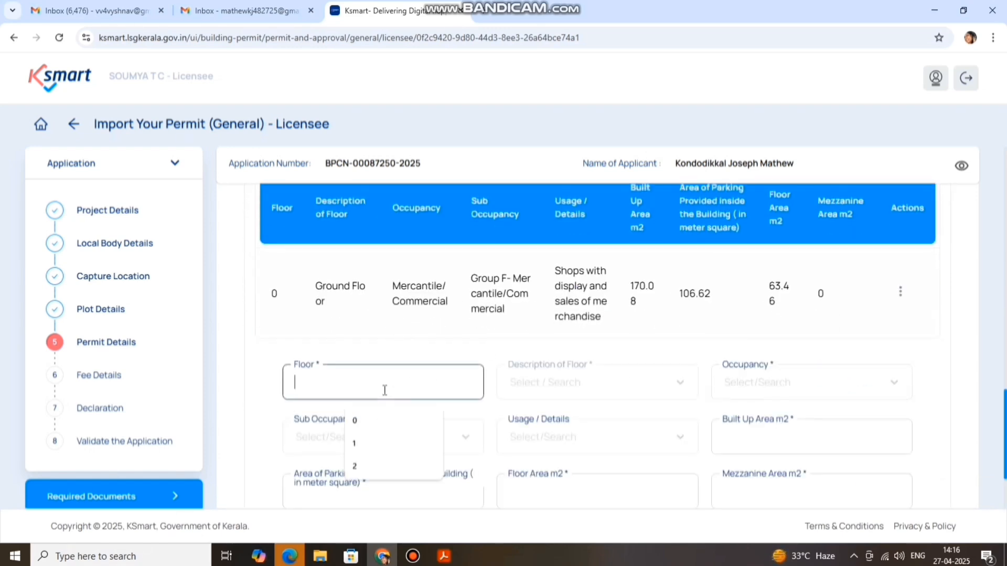
pyautogui.click(371, 443)
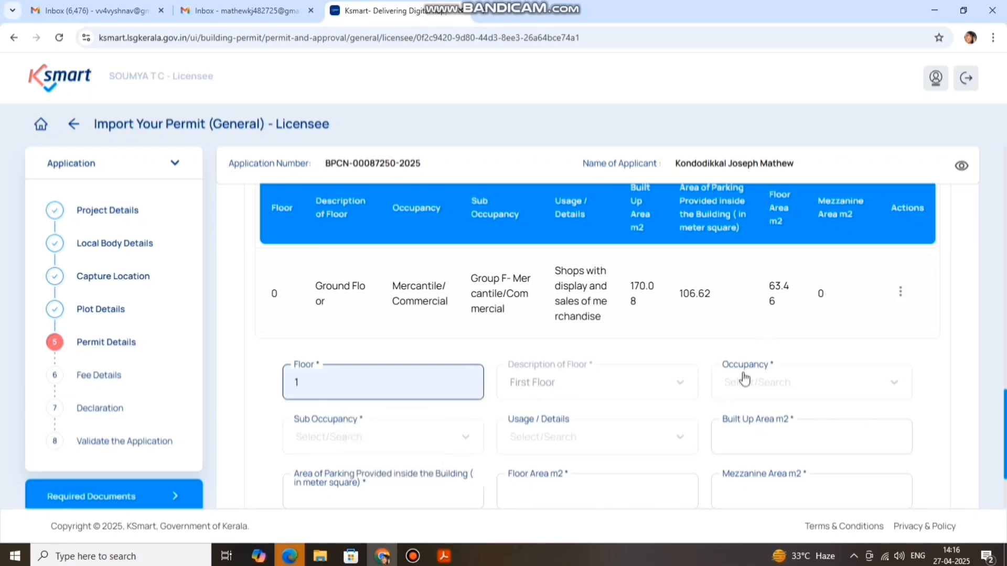
pyautogui.click(775, 363)
pyautogui.scroll(-1, 778, 373)
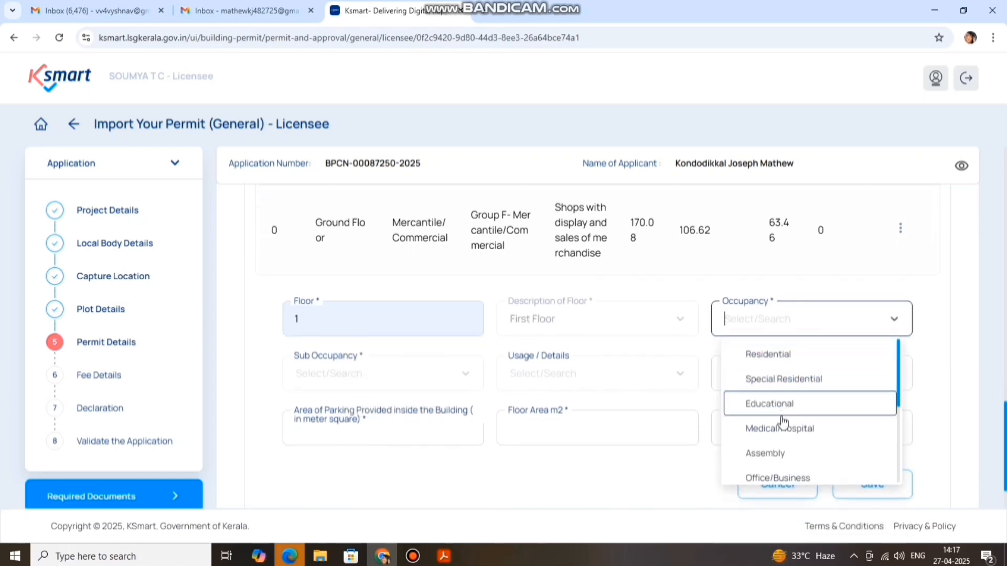
pyautogui.scroll(-1, 806, 406)
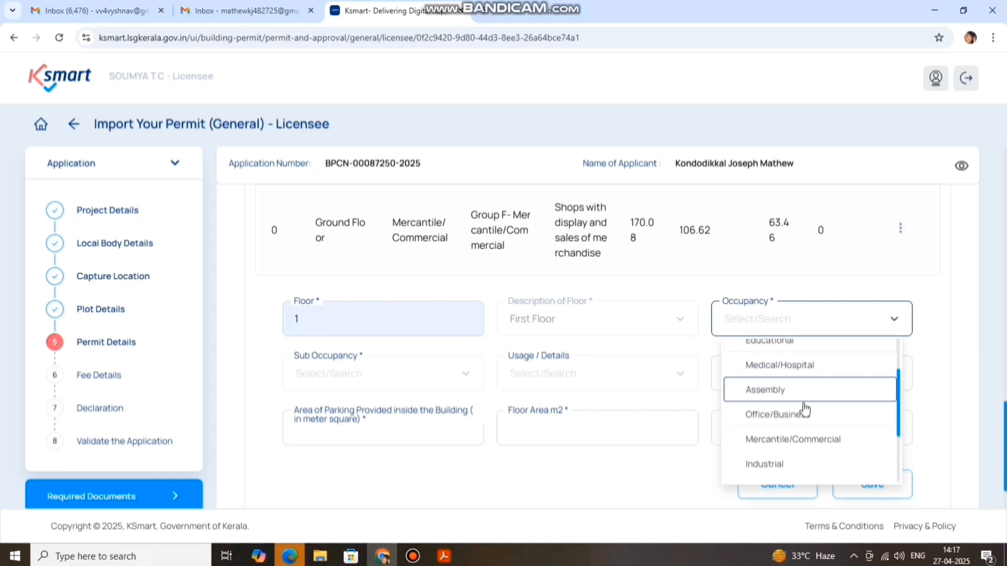
pyautogui.click(800, 438)
pyautogui.click(396, 379)
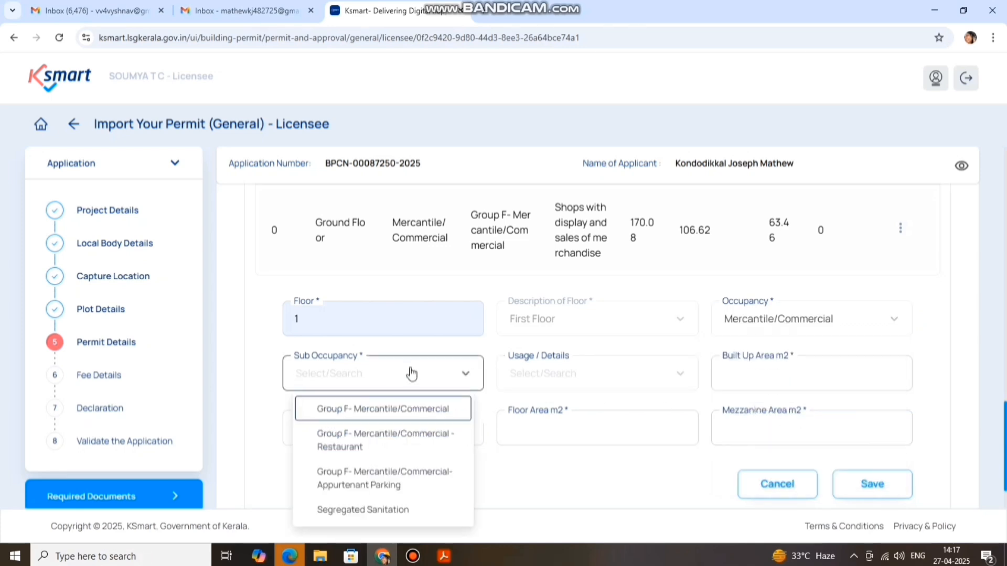
pyautogui.click(411, 410)
pyautogui.click(506, 385)
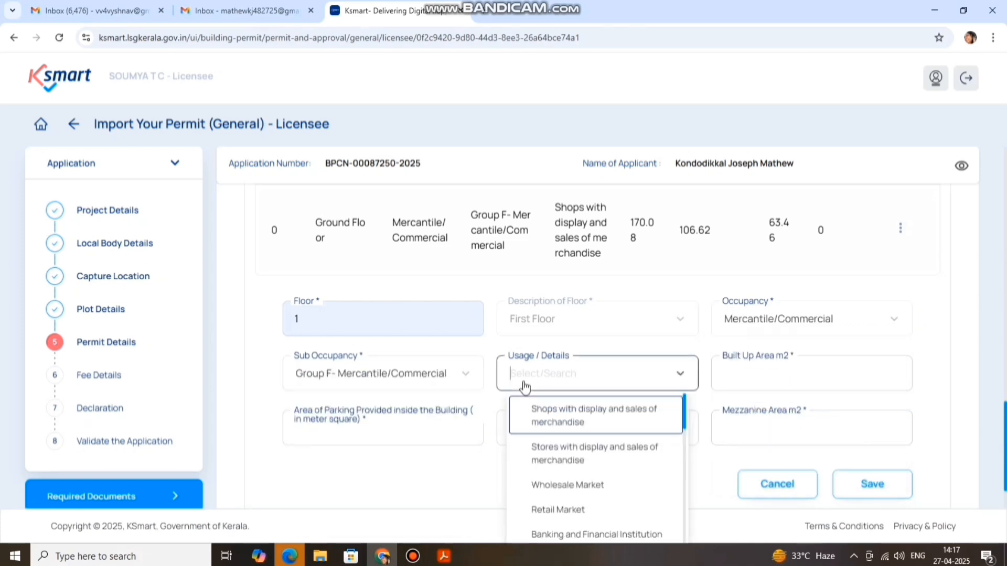
pyautogui.click(553, 417)
# Enter built-up area 170.08, parking 0, floor area 170.08 and mezzanine 0, then save
pyautogui.click(765, 375)
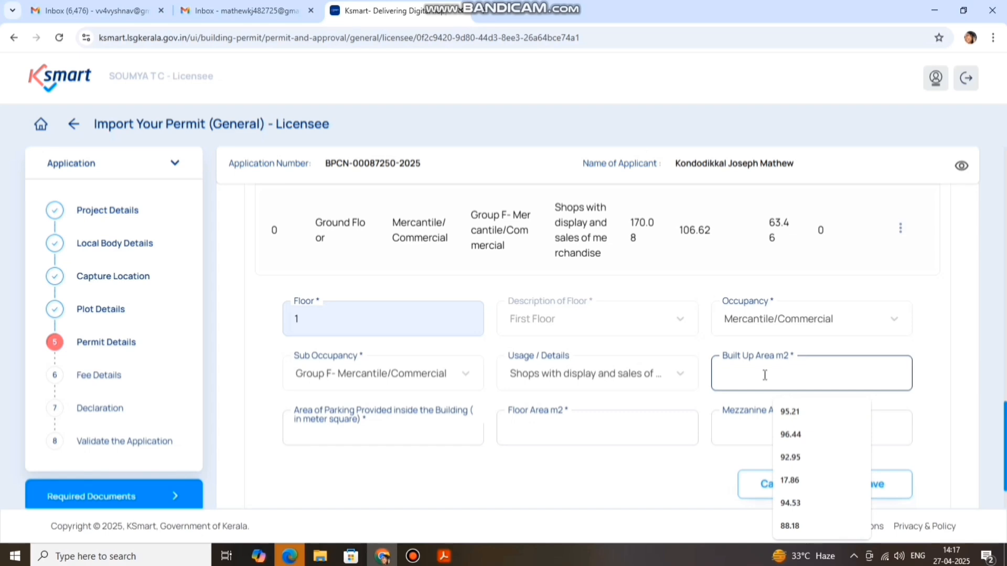
pyautogui.write('1')
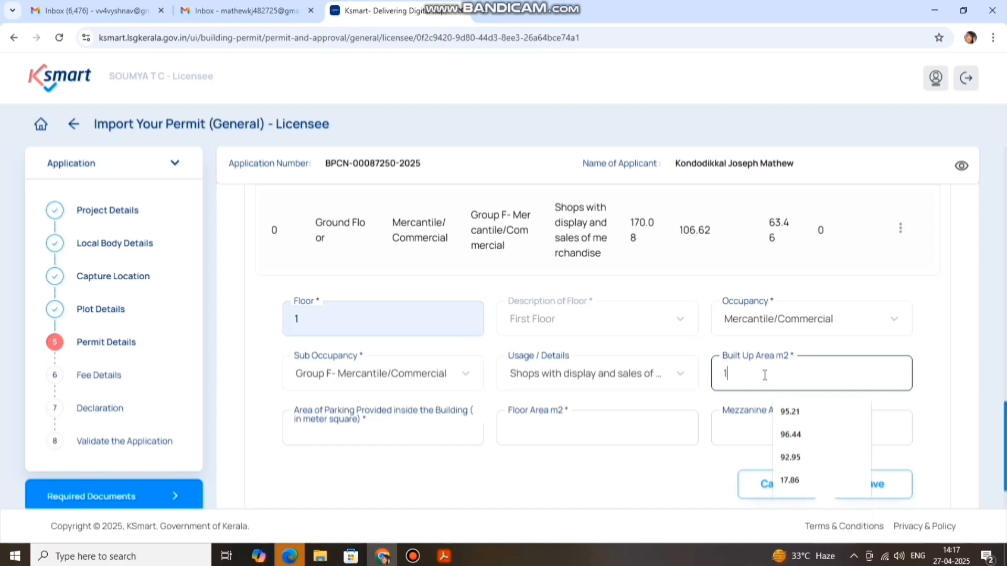
pyautogui.write('70.08')
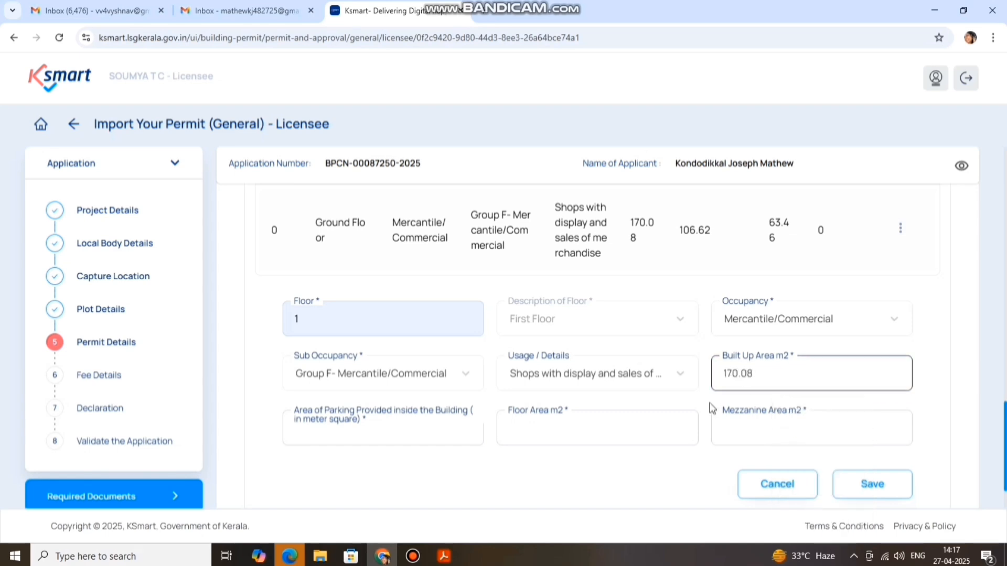
pyautogui.click(389, 434)
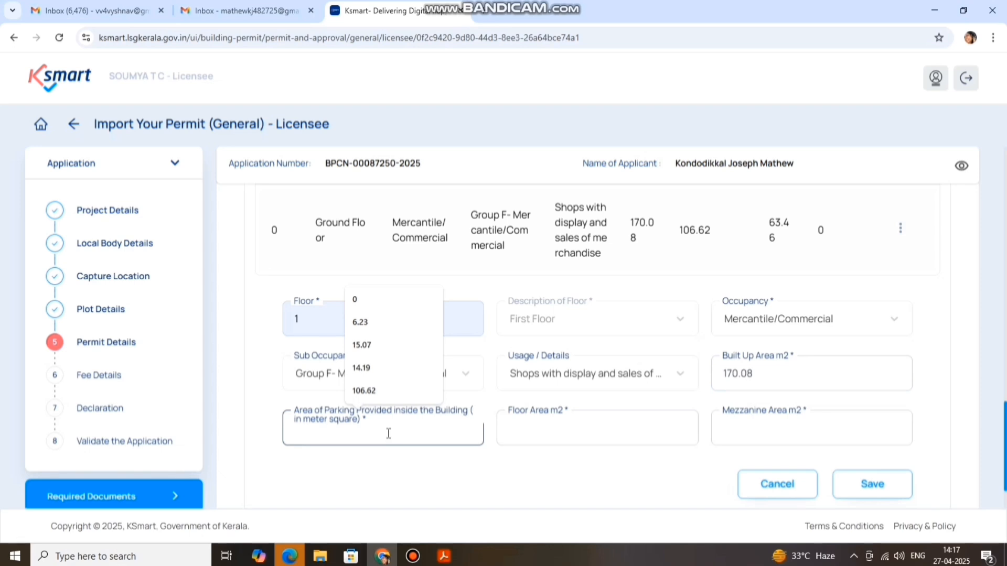
pyautogui.write('0')
pyautogui.click(533, 435)
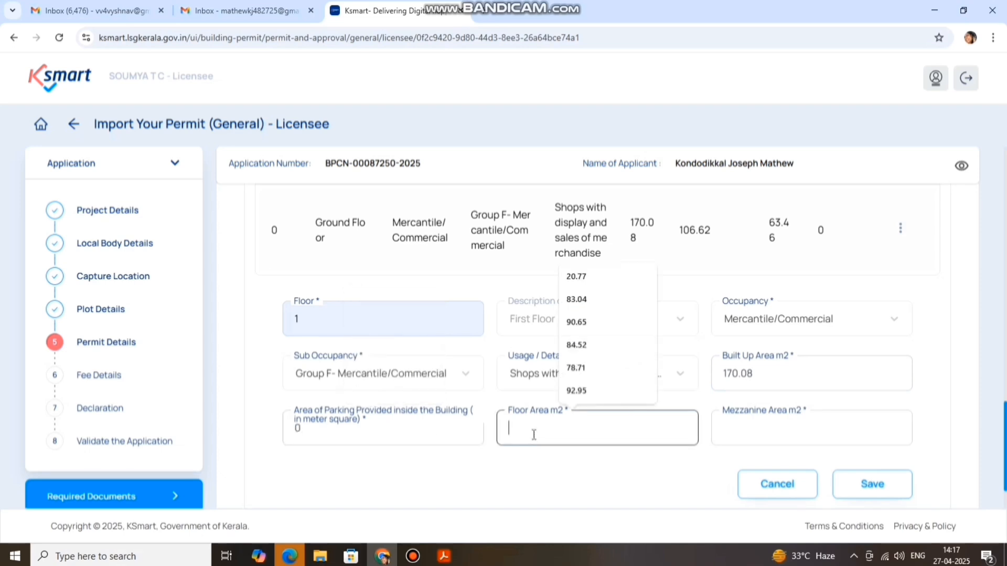
pyautogui.write('170.085')
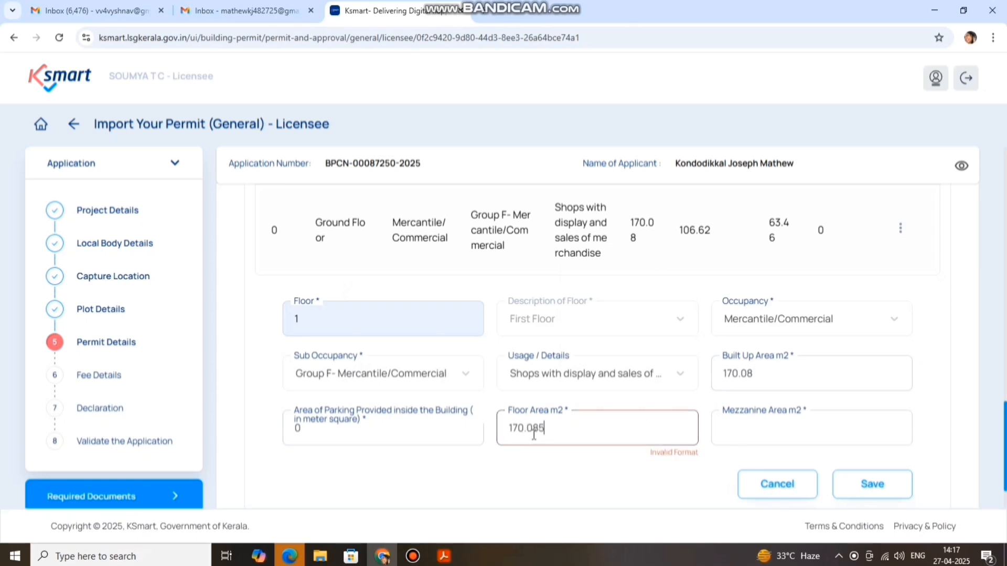
pyautogui.press('BackSpace')
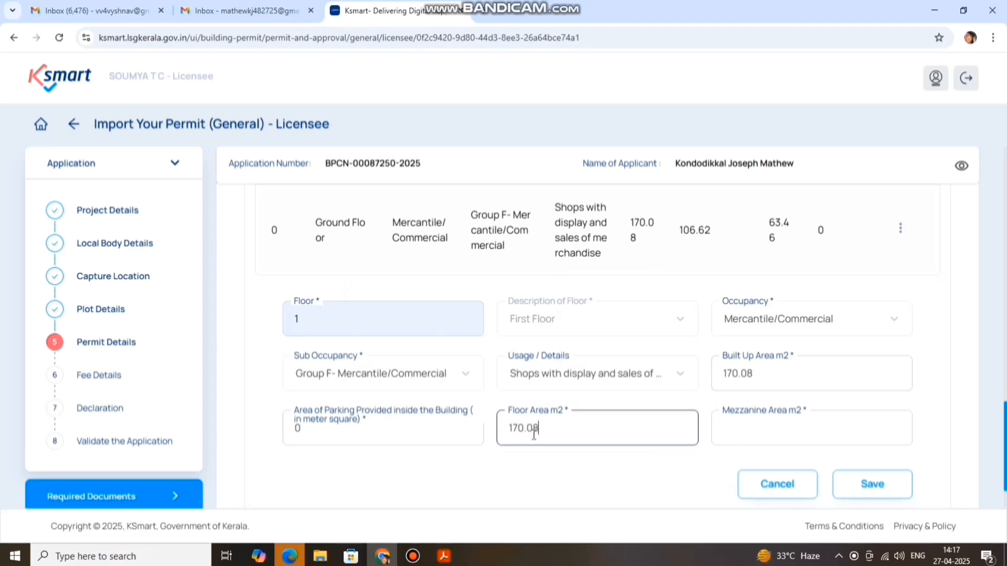
pyautogui.click(765, 434)
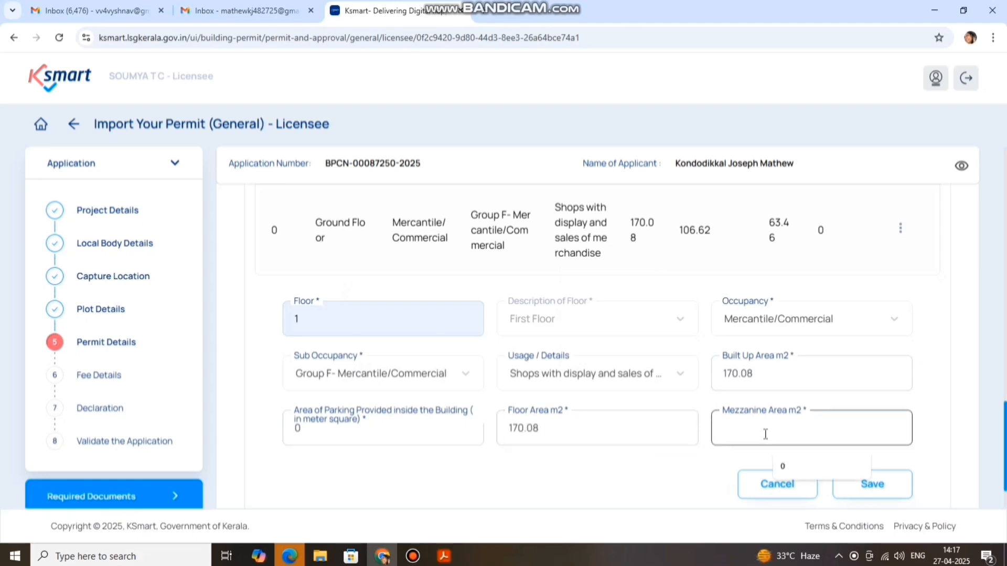
pyautogui.write('0')
pyautogui.click(872, 485)
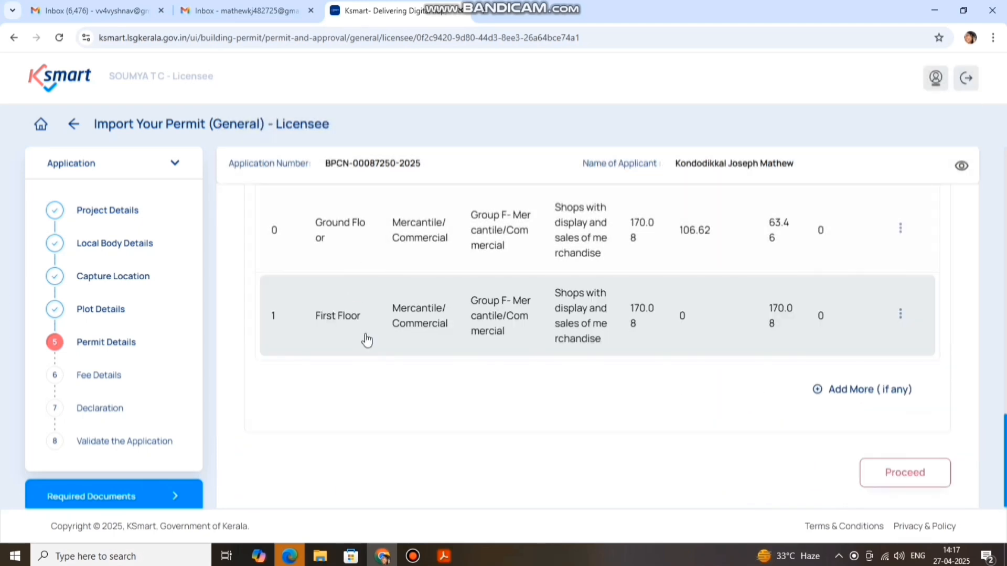
# Add a Floor 2 entry with Mercantile/Commercial occupancy, Group F sub-occupancy and shops usage
pyautogui.click(818, 390)
pyautogui.click(412, 405)
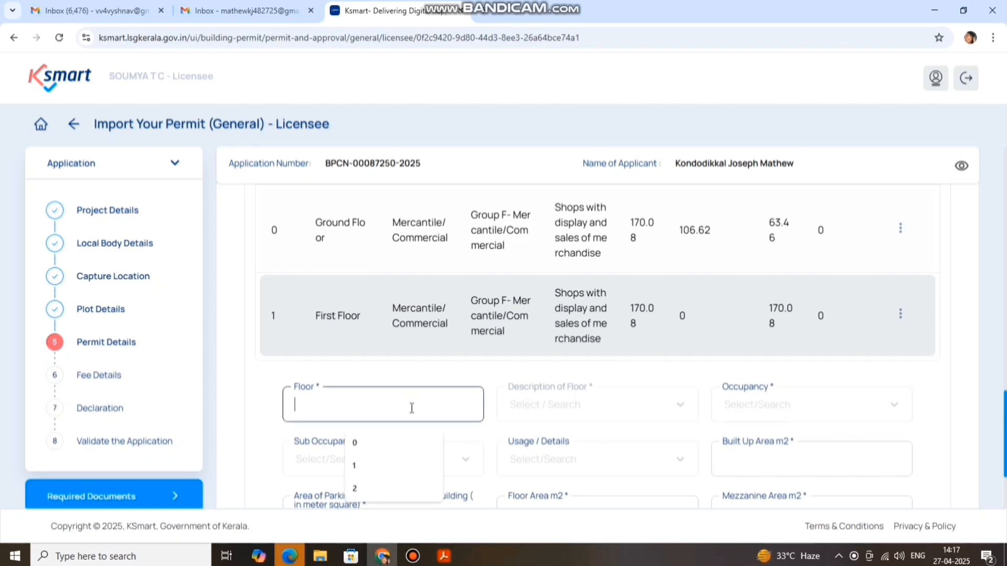
pyautogui.click(387, 489)
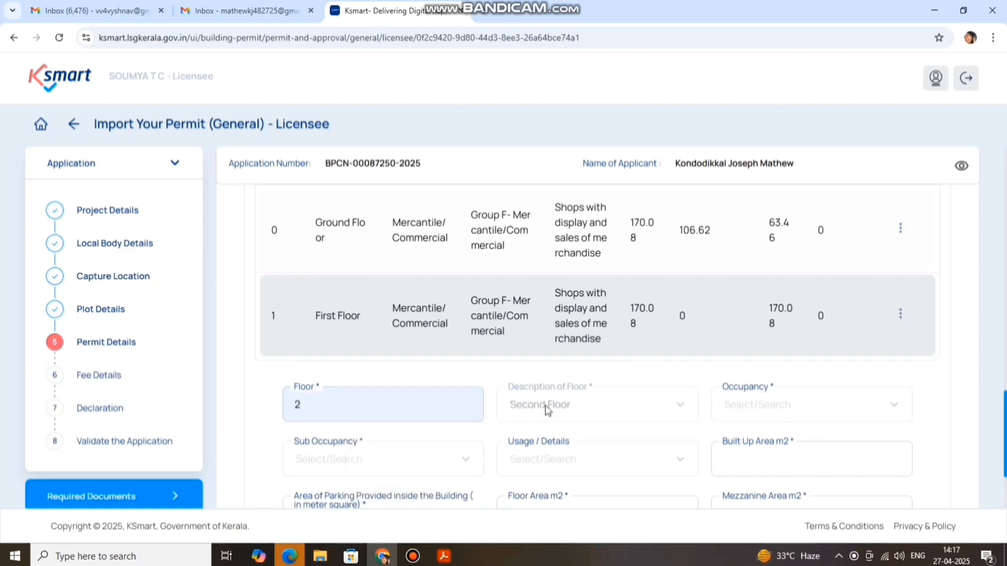
pyautogui.click(766, 409)
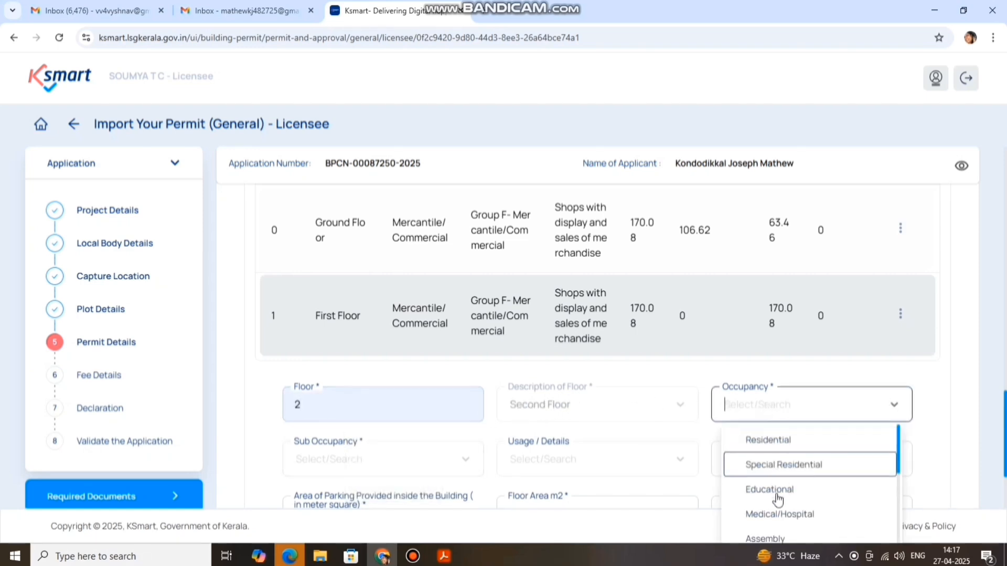
pyautogui.scroll(-3, 779, 506)
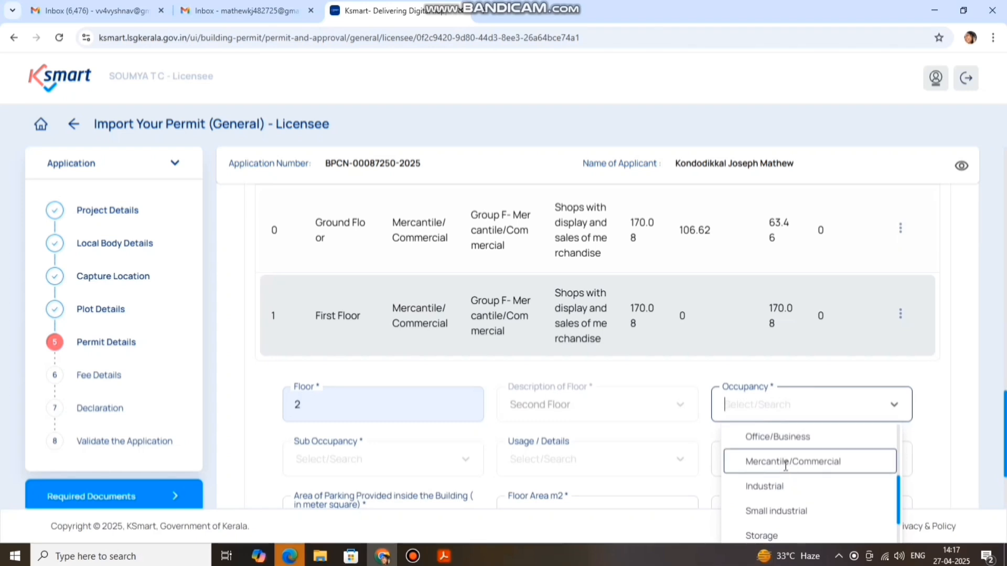
pyautogui.click(784, 461)
pyautogui.click(407, 456)
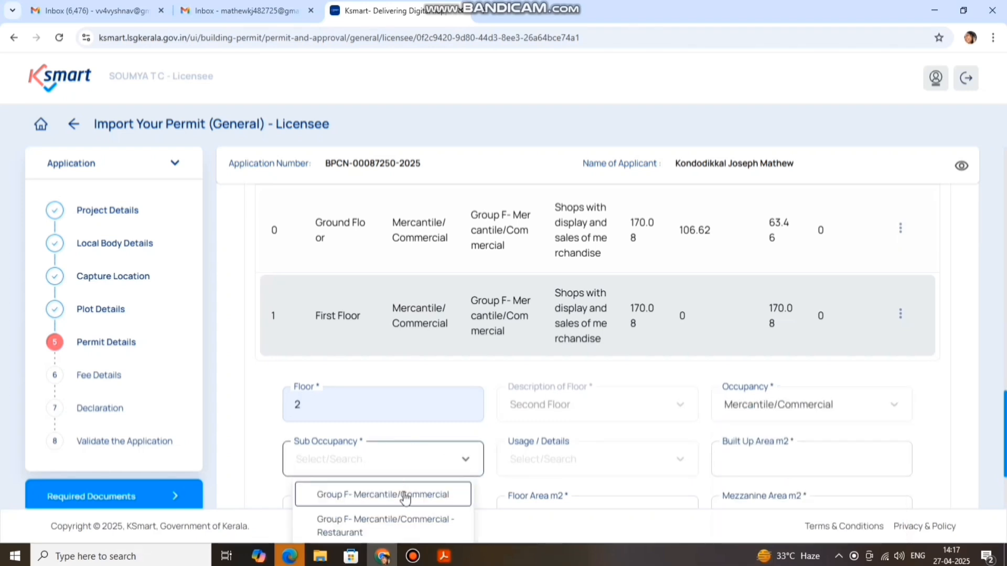
pyautogui.click(401, 492)
pyautogui.scroll(-3, 504, 408)
pyautogui.click(569, 339)
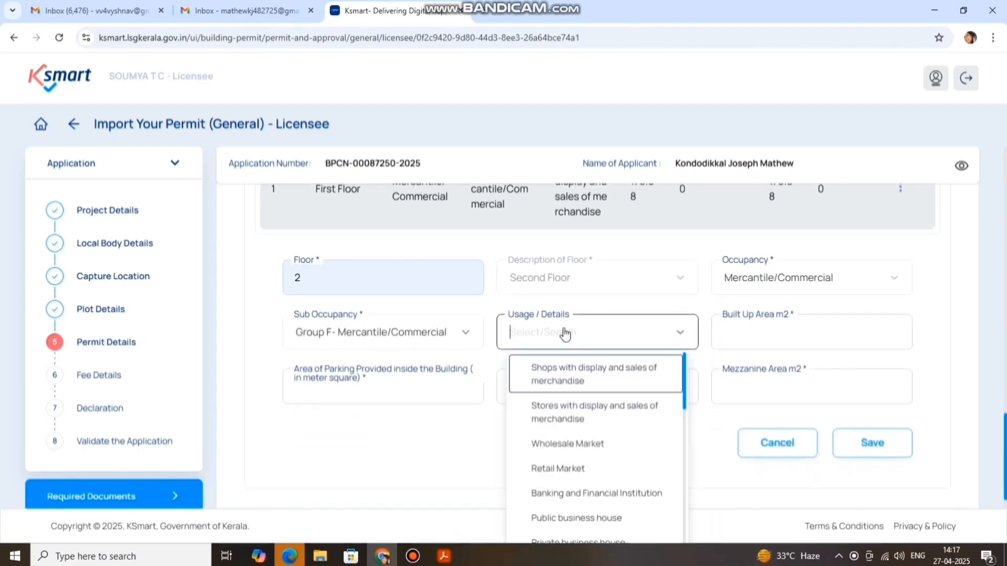
pyautogui.click(573, 373)
# Fill built-up area 170.08, parking 0, floor area 170.08 and mezzanine 0, then save the row
pyautogui.click(767, 334)
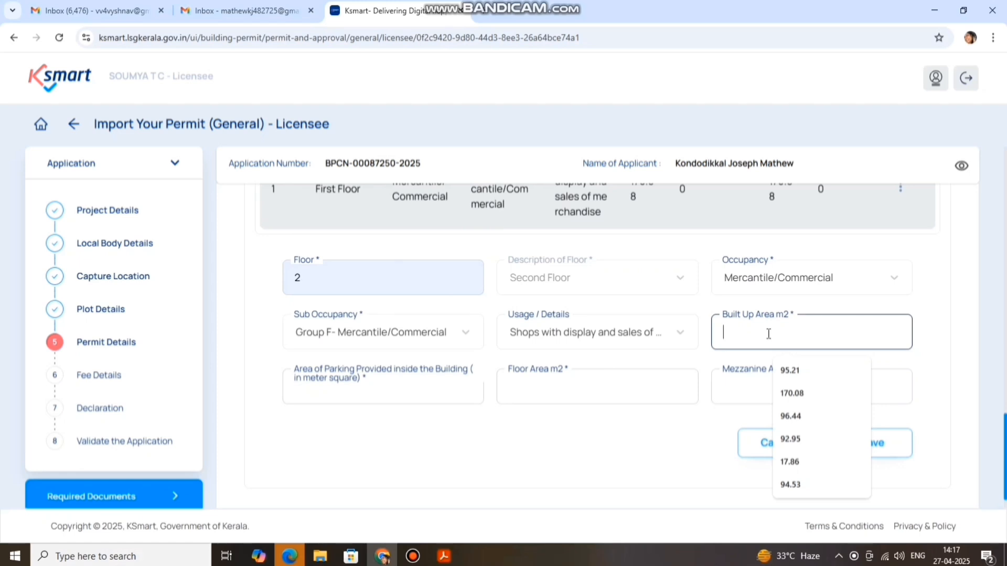
pyautogui.write('170.')
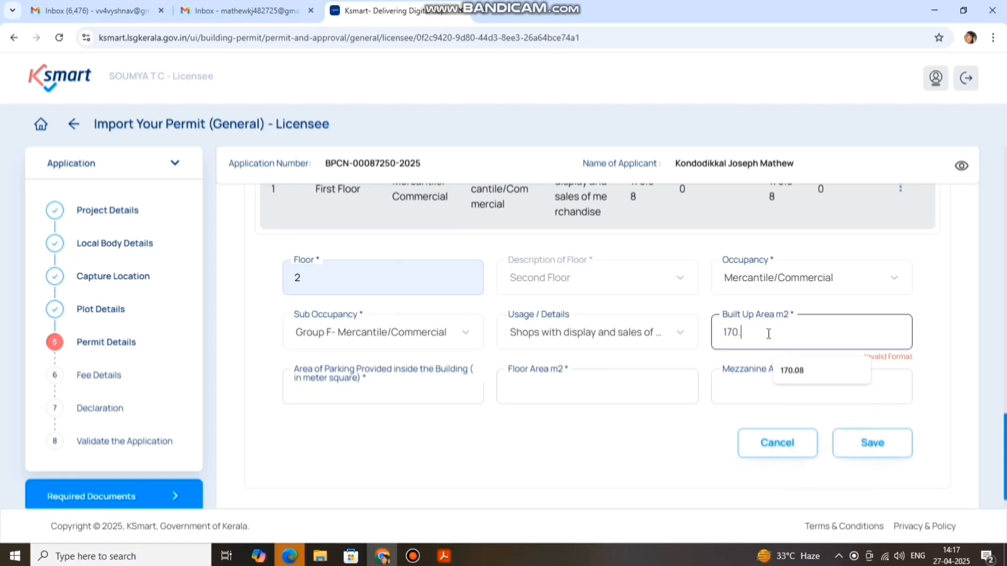
pyautogui.write('08')
pyautogui.click(401, 388)
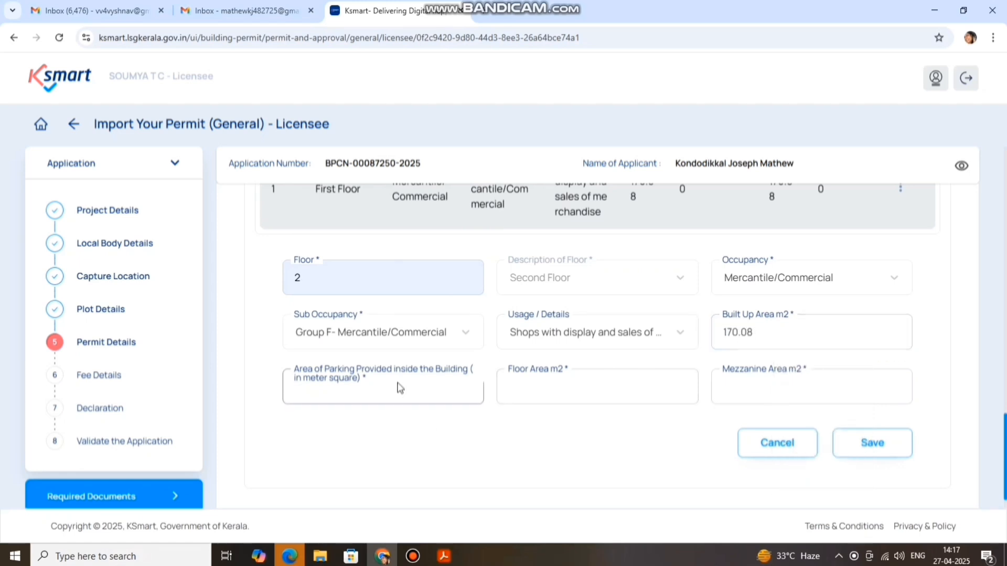
pyautogui.click(401, 389)
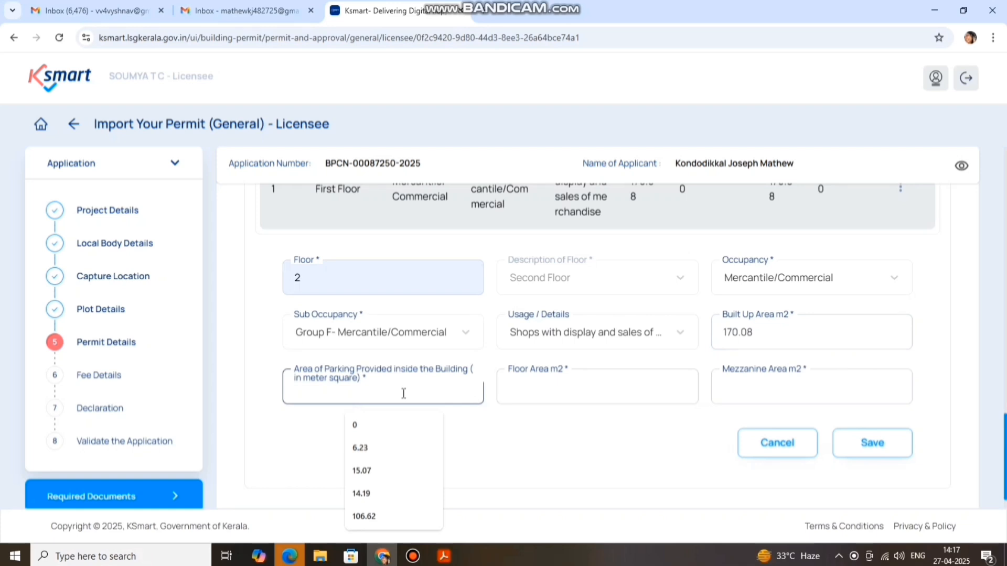
pyautogui.click(383, 425)
pyautogui.click(534, 396)
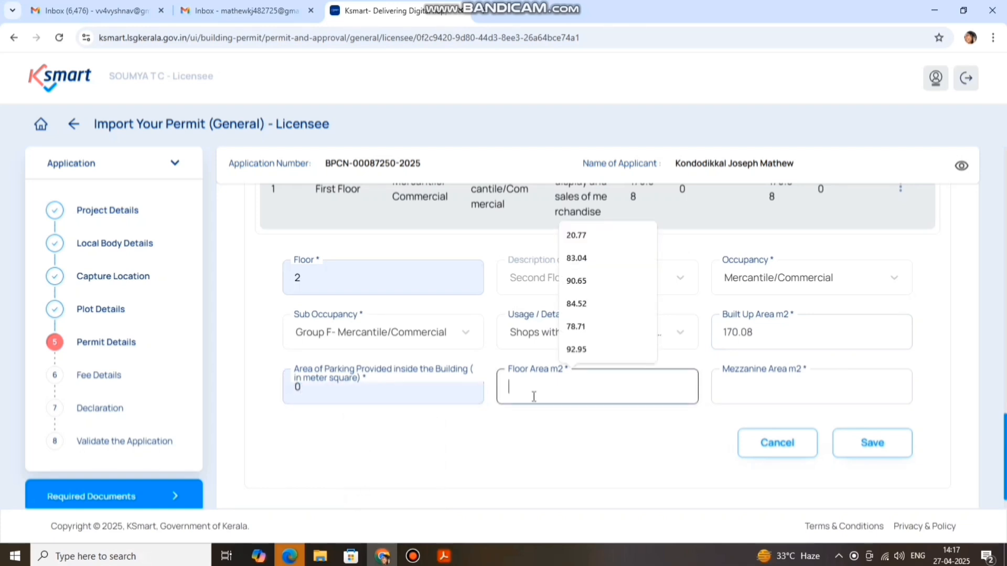
pyautogui.write('170.')
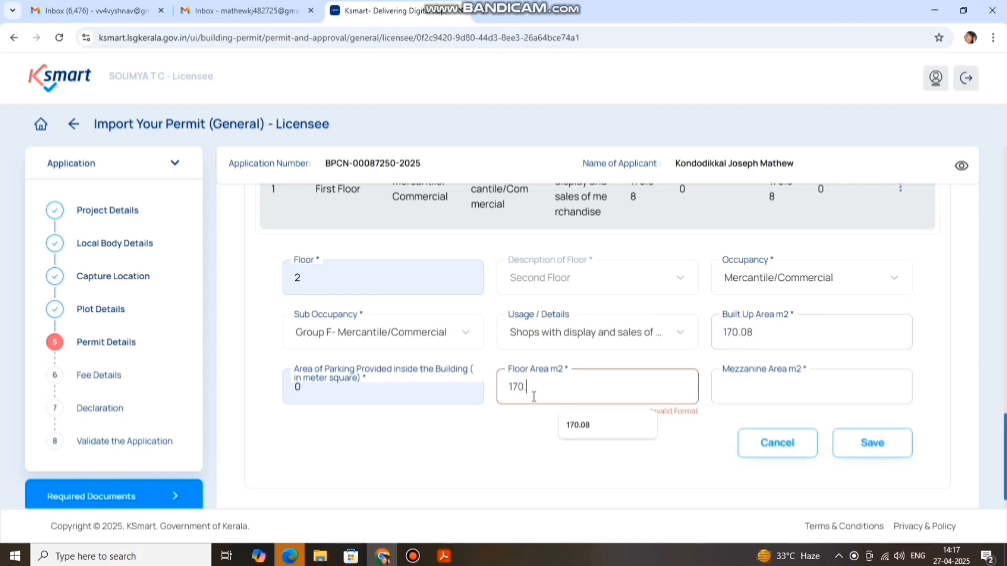
pyautogui.write('08')
pyautogui.click(788, 390)
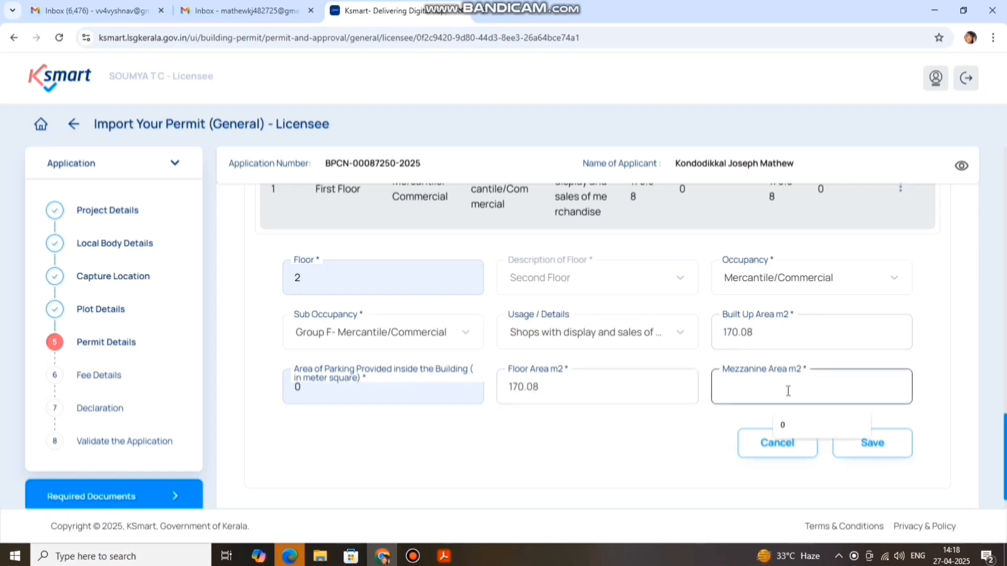
pyautogui.write('0')
pyautogui.press('Return')
pyautogui.click(383, 362)
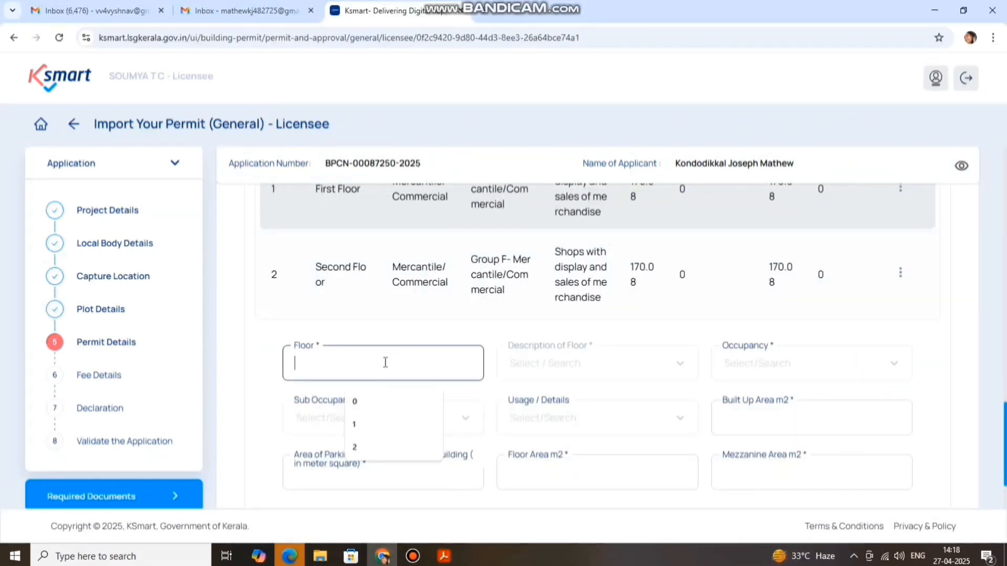
# Set up Floor 3 as Mercantile/Commercial with Group F sub-occupancy and shops usage
pyautogui.write('3')
pyautogui.click(381, 438)
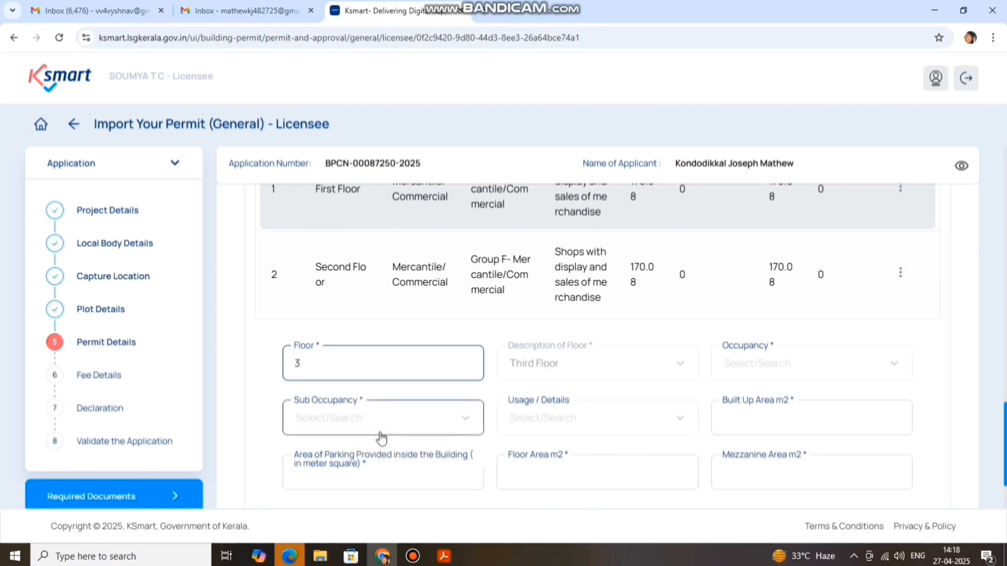
pyautogui.click(760, 367)
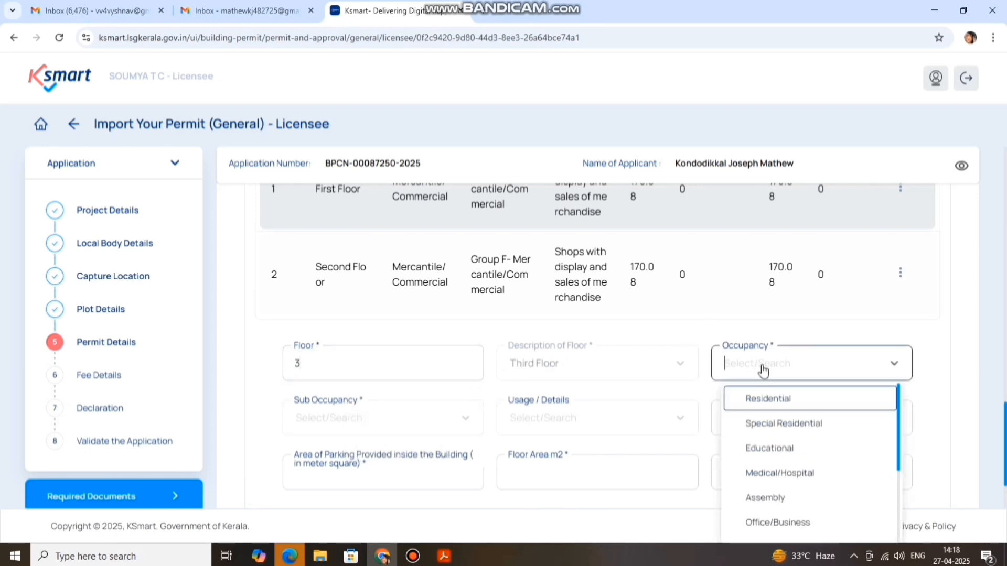
pyautogui.scroll(-1, 808, 472)
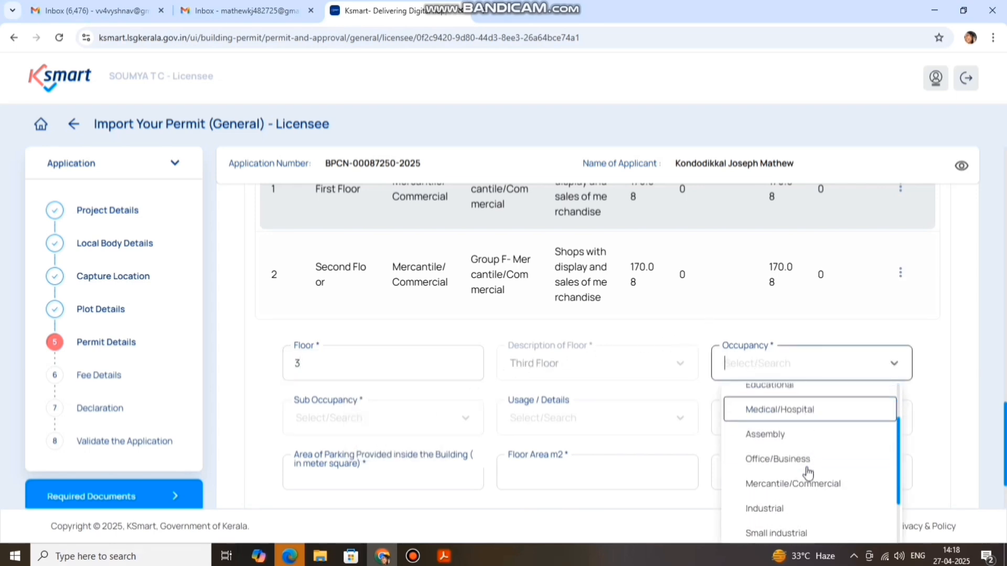
pyautogui.click(815, 483)
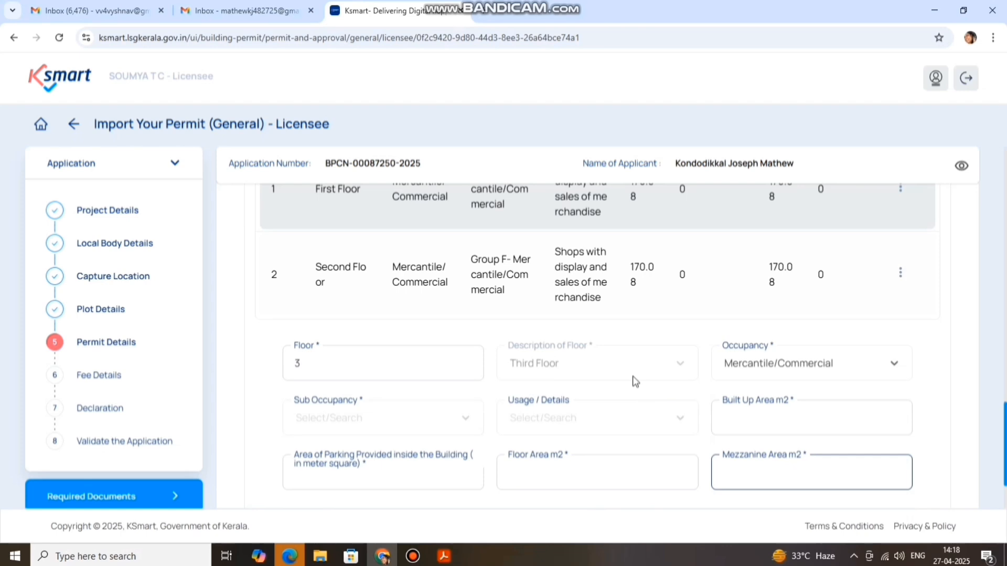
pyautogui.click(394, 420)
pyautogui.click(367, 452)
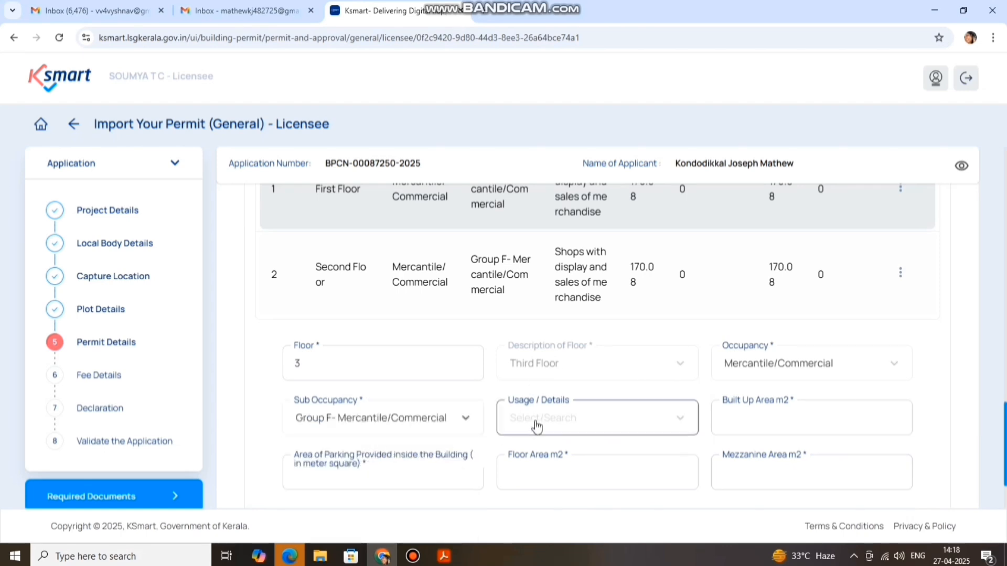
pyautogui.scroll(-3, 584, 377)
pyautogui.click(468, 295)
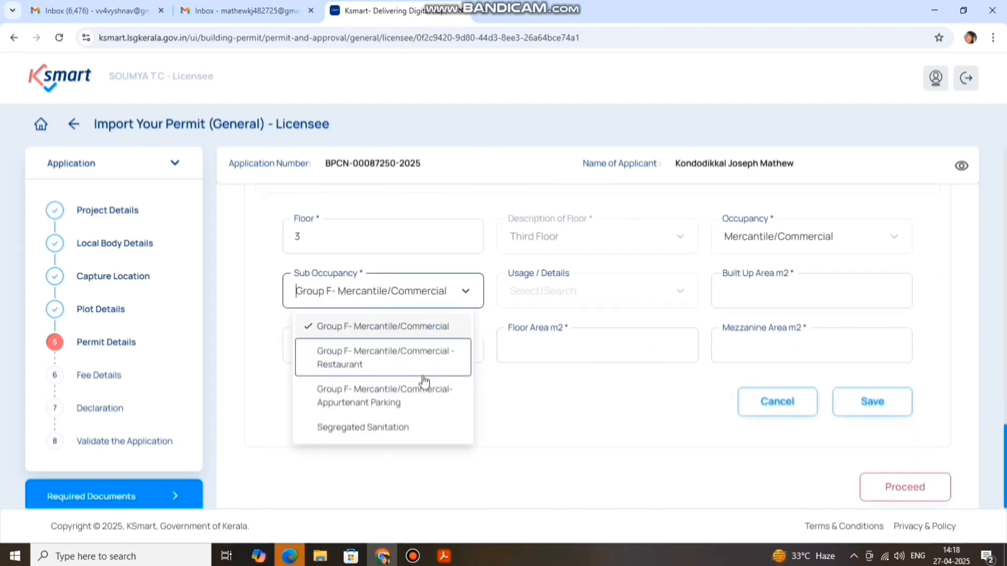
pyautogui.click(417, 326)
pyautogui.click(575, 291)
pyautogui.scroll(-5, 602, 371)
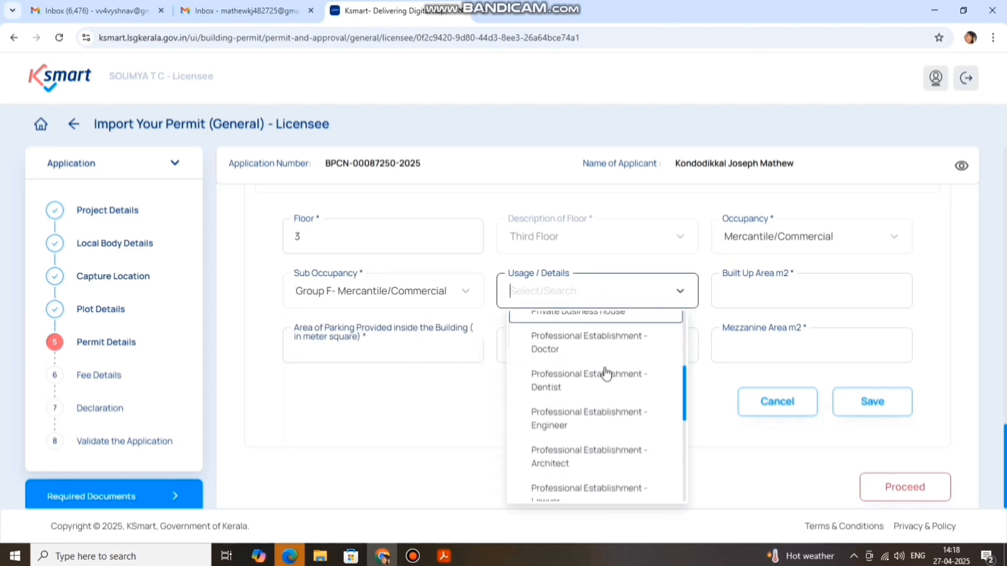
pyautogui.scroll(-5, 605, 373)
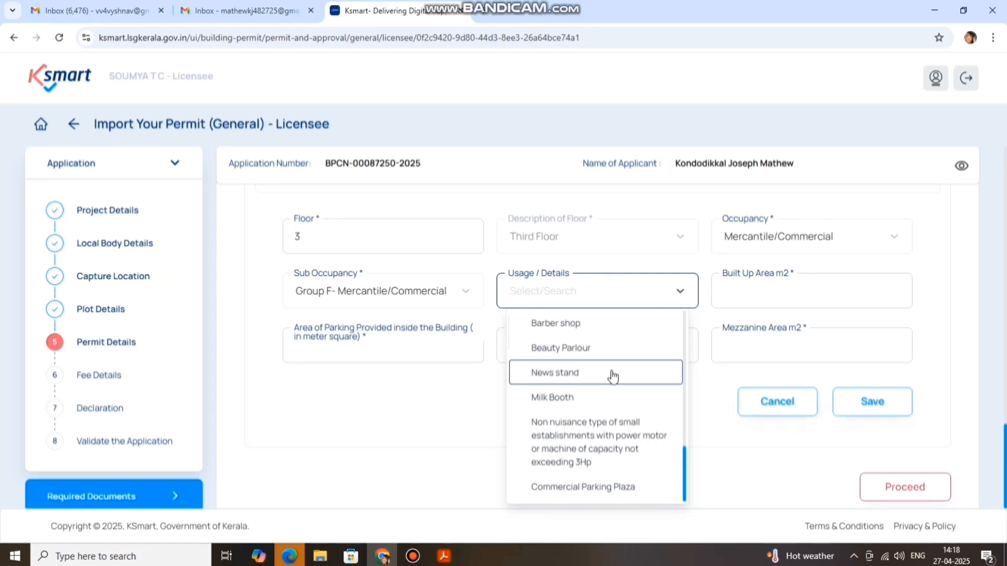
pyautogui.scroll(3, 631, 420)
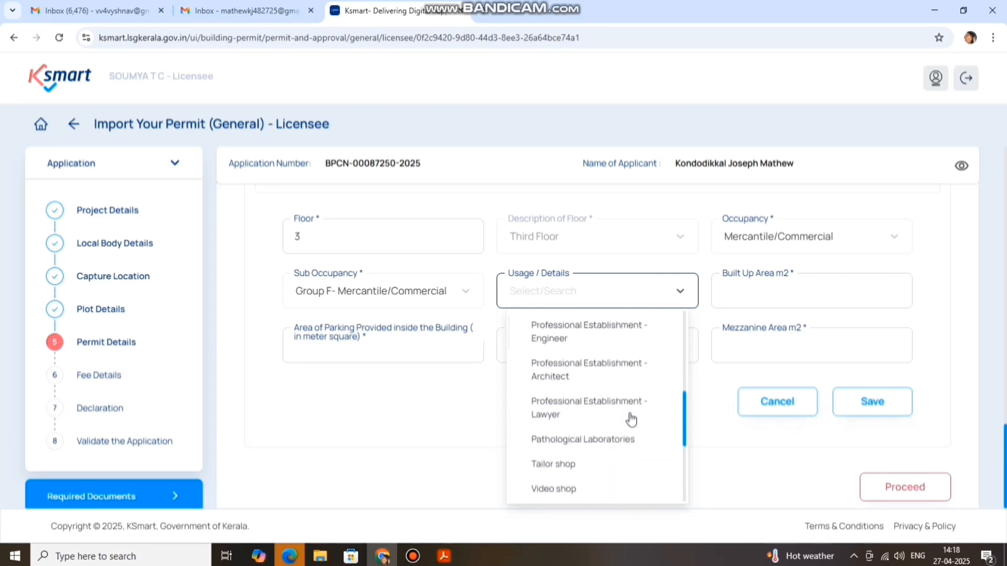
pyautogui.scroll(1, 629, 418)
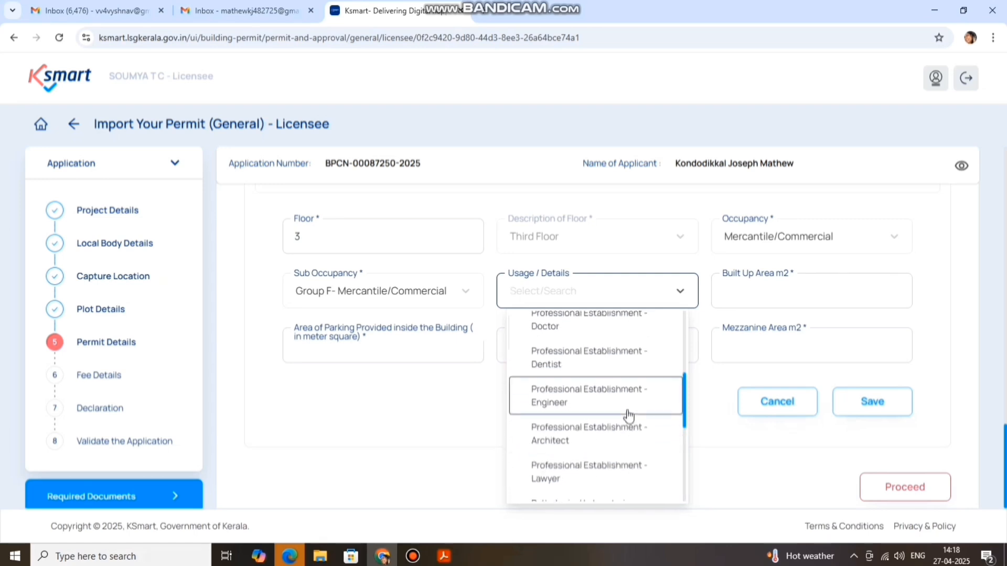
pyautogui.scroll(5, 629, 416)
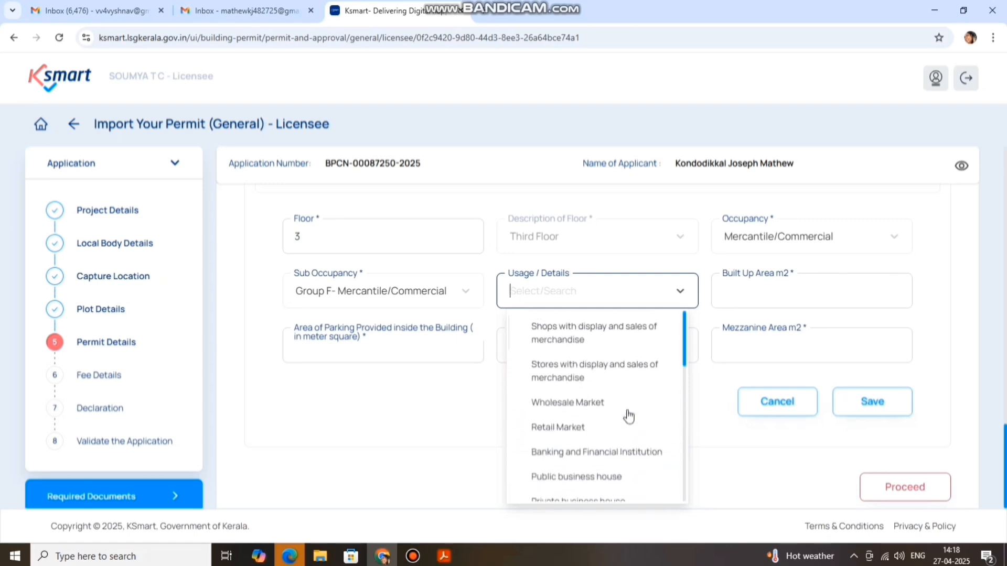
pyautogui.click(600, 325)
# Enter built-up area 13.72 with parking, floor and mezzanine areas 0, then save
pyautogui.click(794, 291)
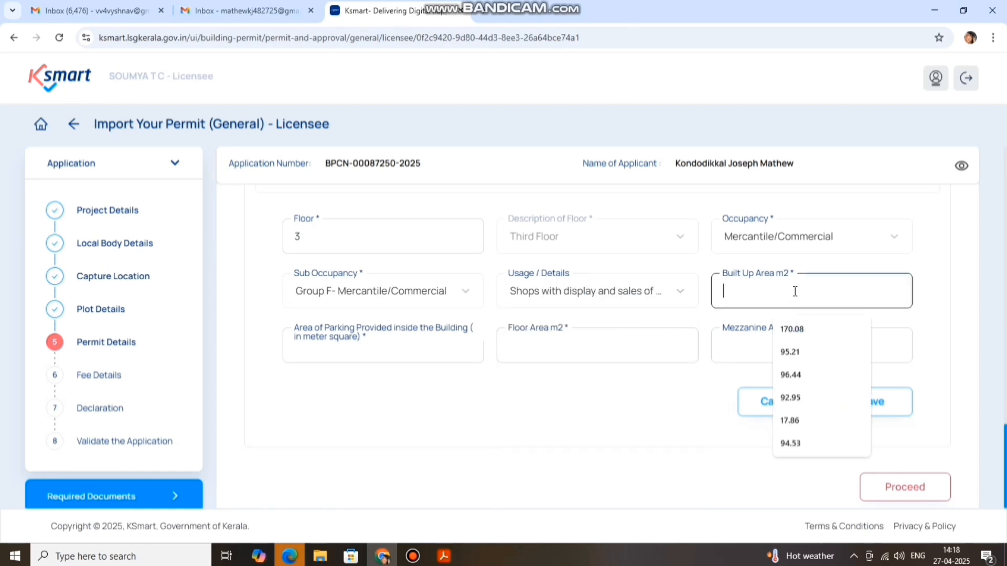
pyautogui.write('13.72')
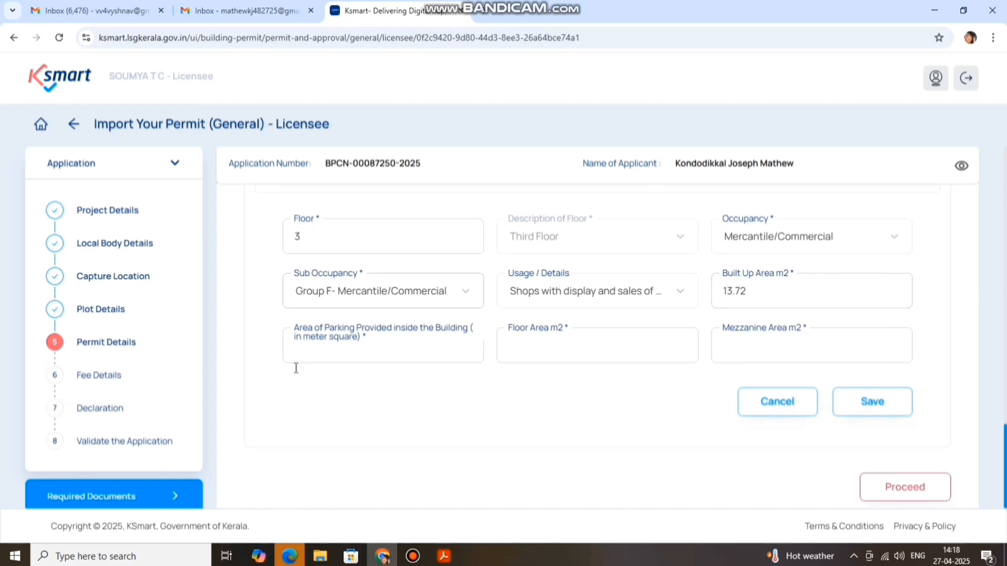
pyautogui.click(349, 349)
pyautogui.write('0')
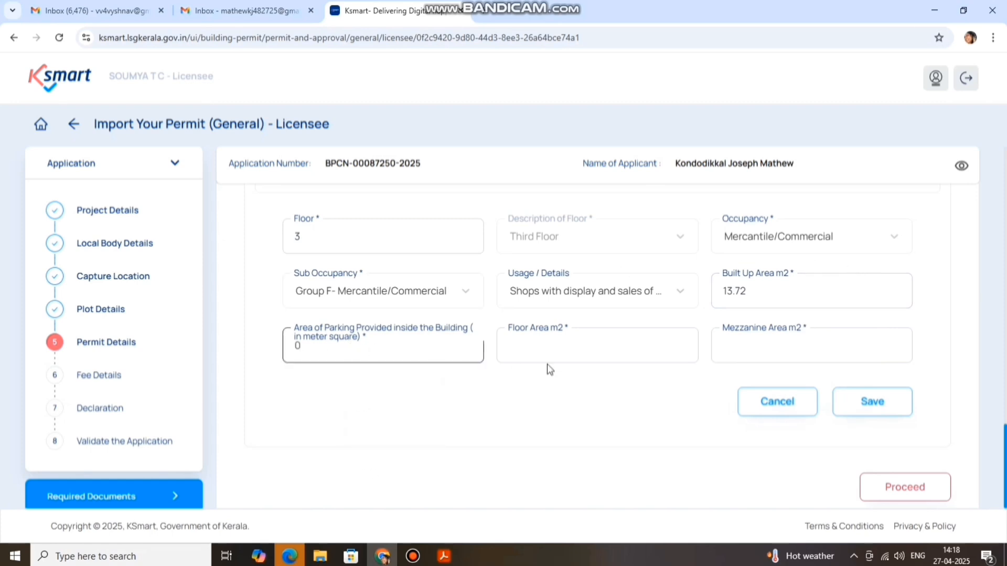
pyautogui.click(558, 349)
pyautogui.write('0')
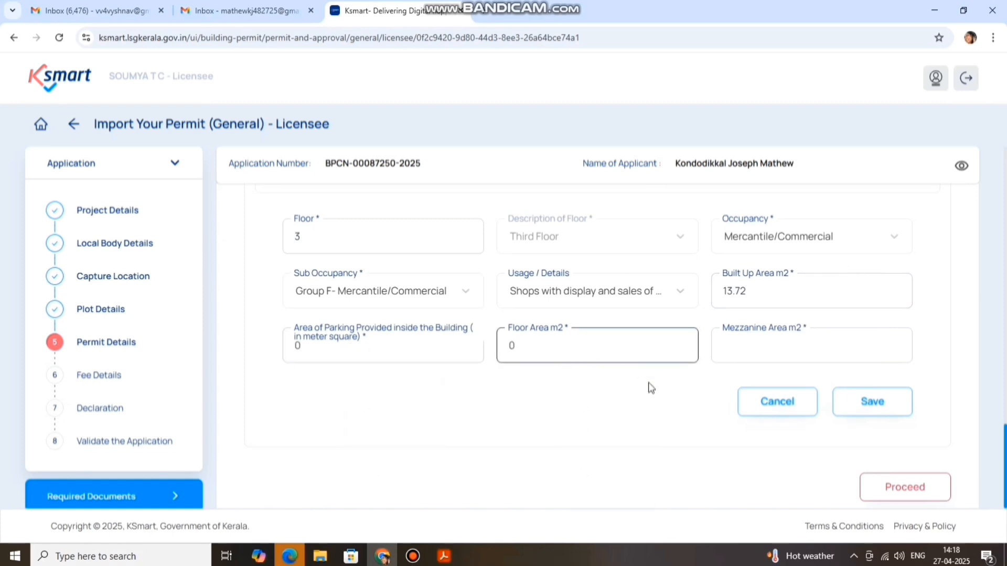
pyautogui.click(742, 347)
pyautogui.write('0')
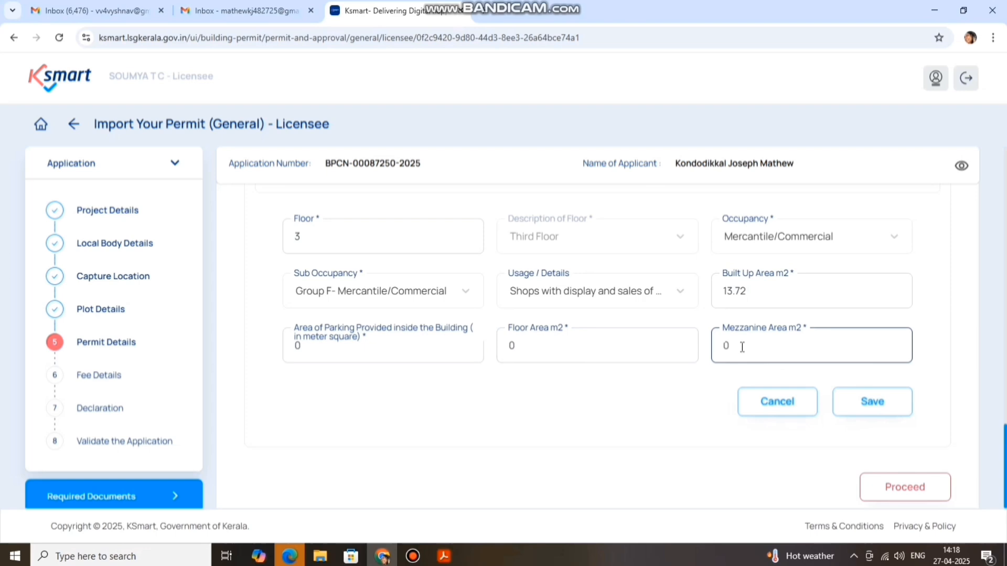
pyautogui.click(881, 404)
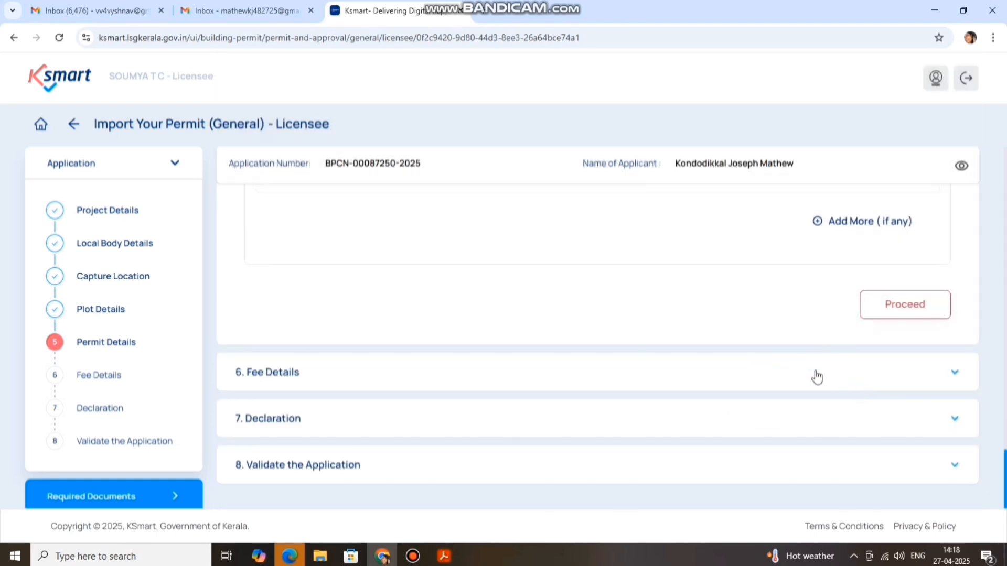
# Review the floor table listing floors 0 to 3, then proceed to Fee Details
pyautogui.scroll(4, 812, 377)
pyautogui.scroll(2, 797, 398)
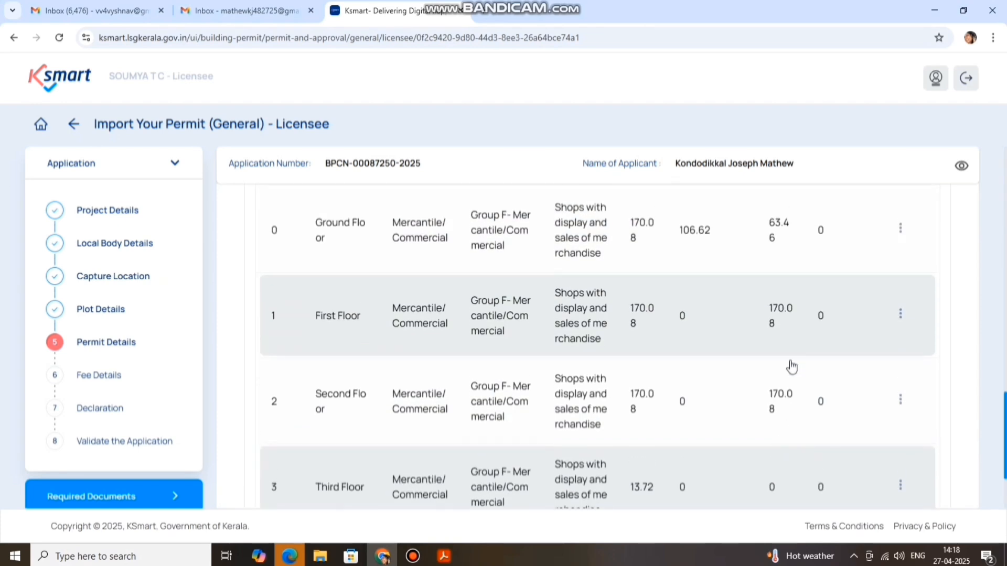
pyautogui.scroll(-1, 745, 393)
pyautogui.scroll(-4, 787, 367)
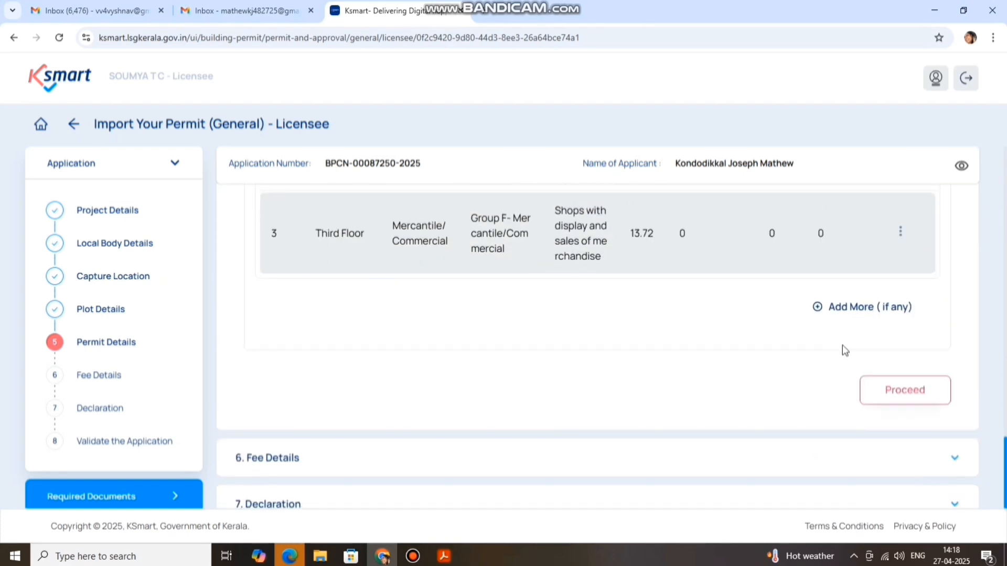
pyautogui.click(915, 394)
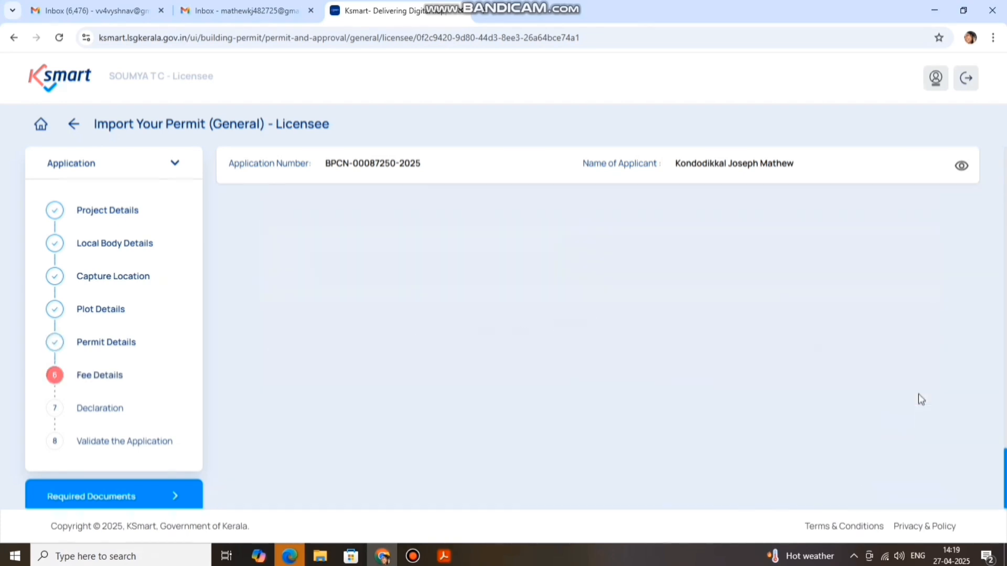
# Upload the 'application fee' PDF as the fee receipt and add a second receipt field
pyautogui.scroll(5, 734, 320)
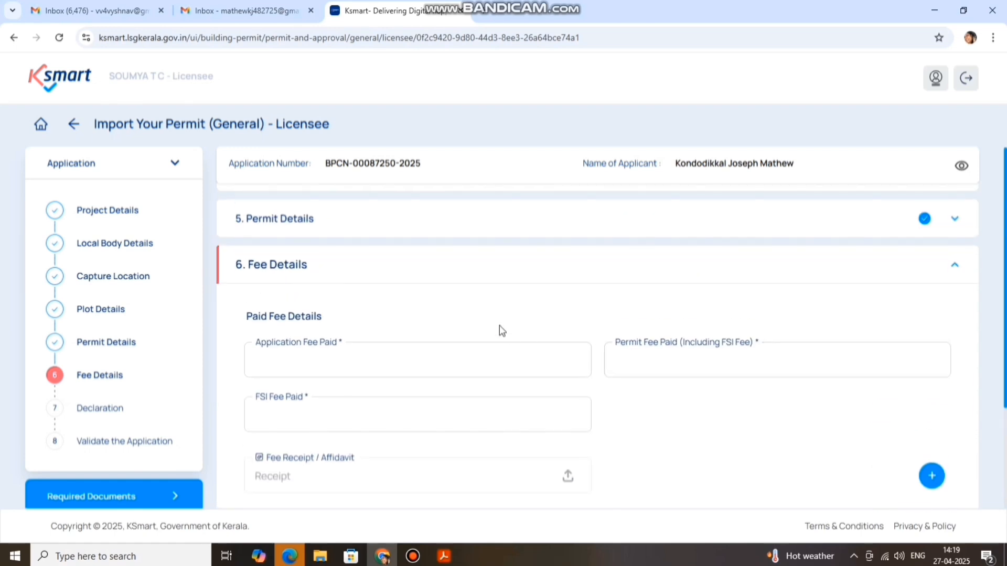
pyautogui.click(281, 353)
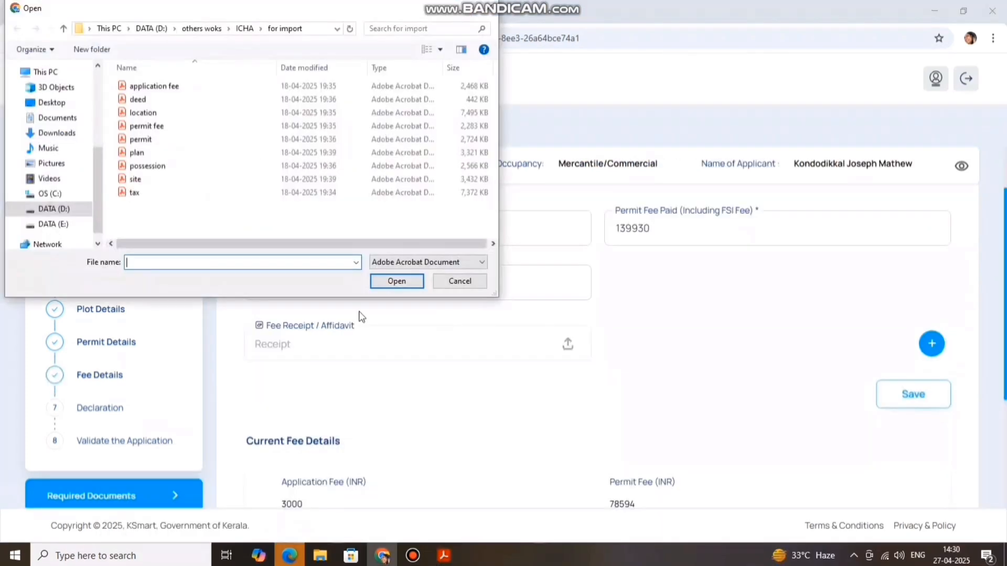
pyautogui.click(155, 87)
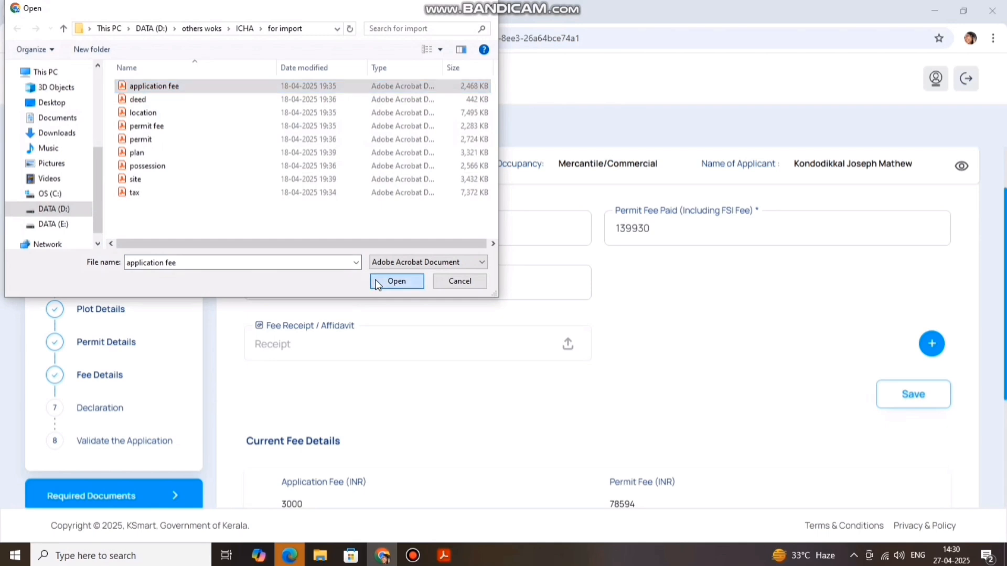
pyautogui.click(409, 282)
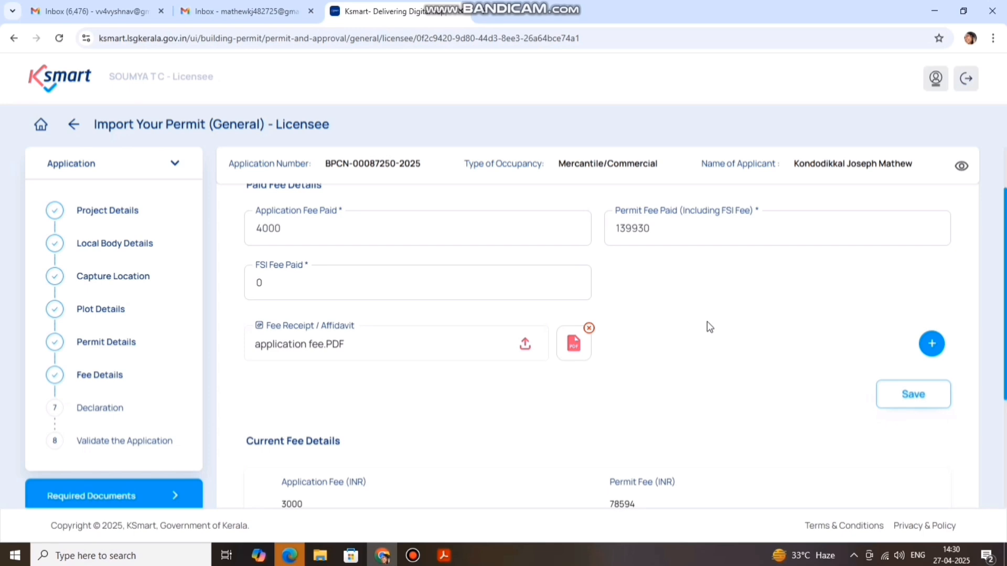
pyautogui.click(932, 344)
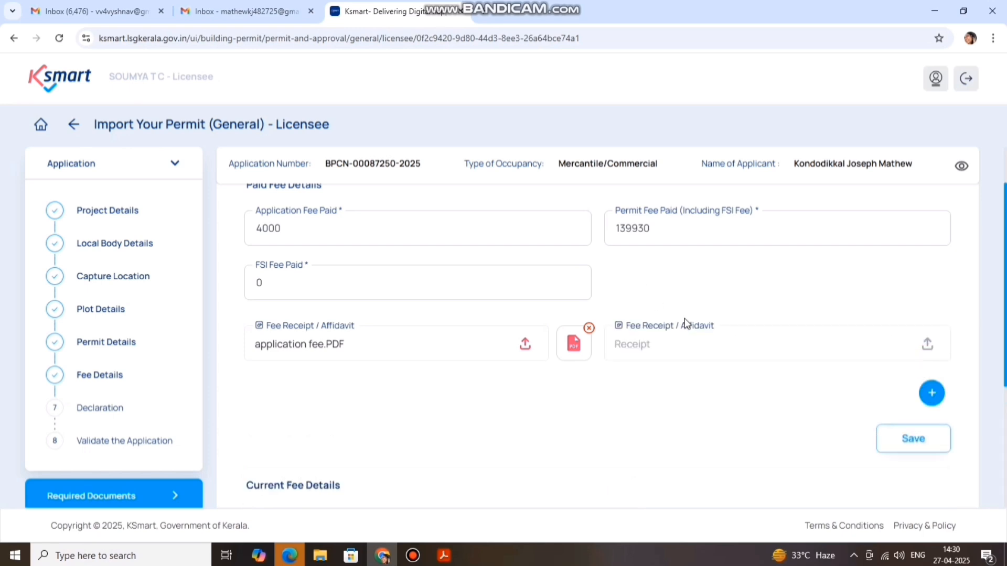
# Attach the 'permit fee' PDF to the second receipt field
pyautogui.click(637, 333)
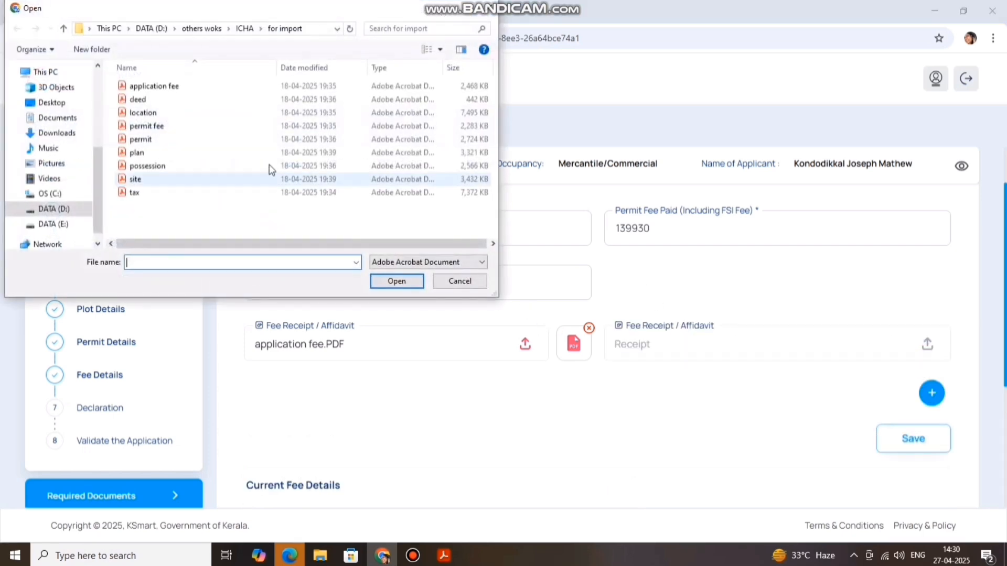
pyautogui.click(147, 126)
pyautogui.click(396, 281)
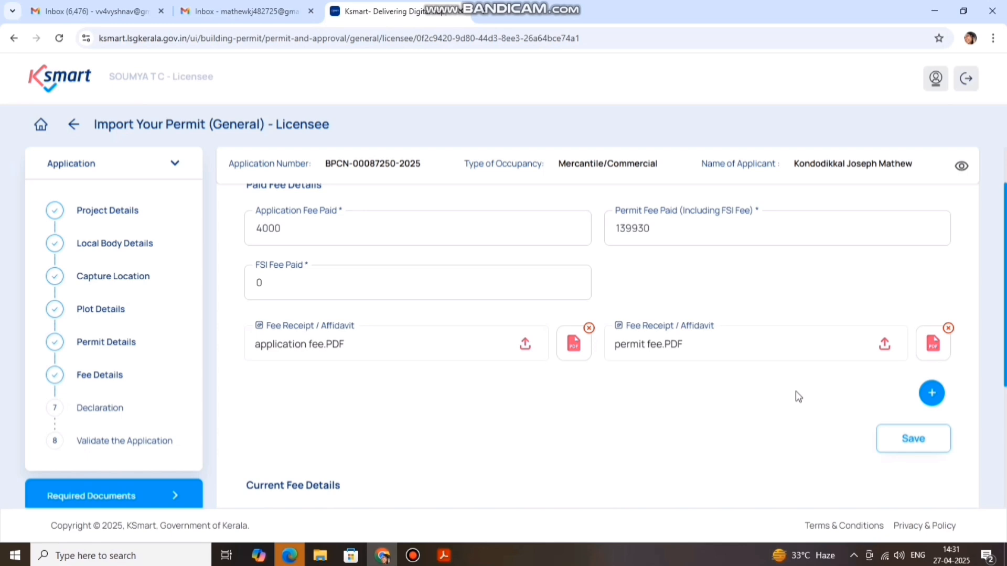
# Save the fee details, giving an eligible reimbursement total of 62336
pyautogui.scroll(2, 758, 362)
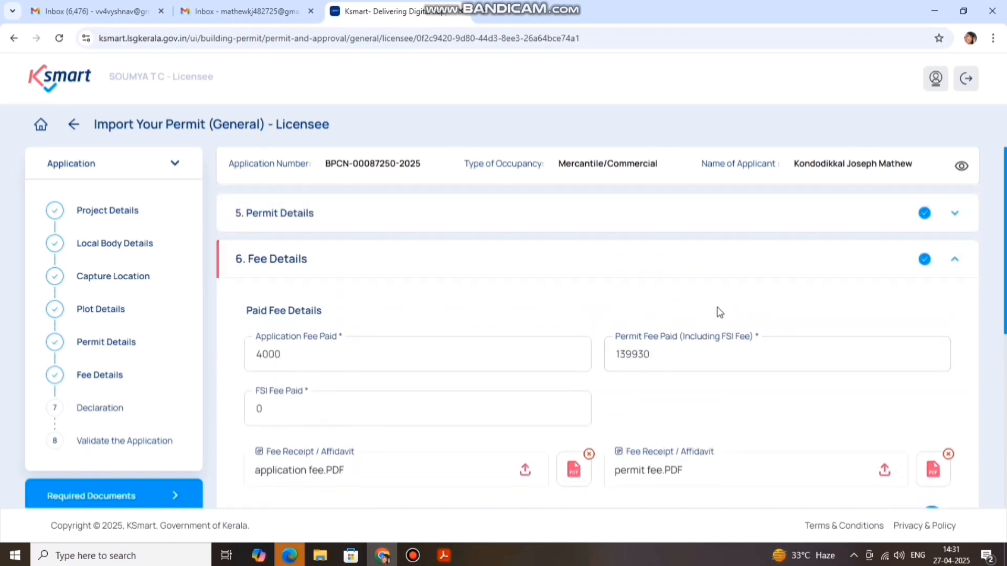
pyautogui.scroll(-4, 734, 319)
pyautogui.scroll(-1, 834, 329)
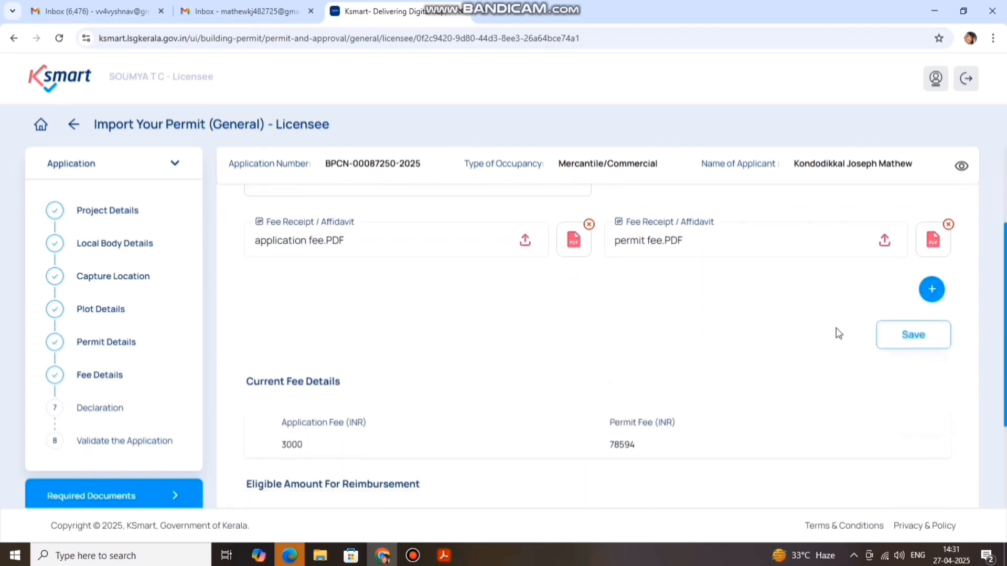
pyautogui.click(919, 321)
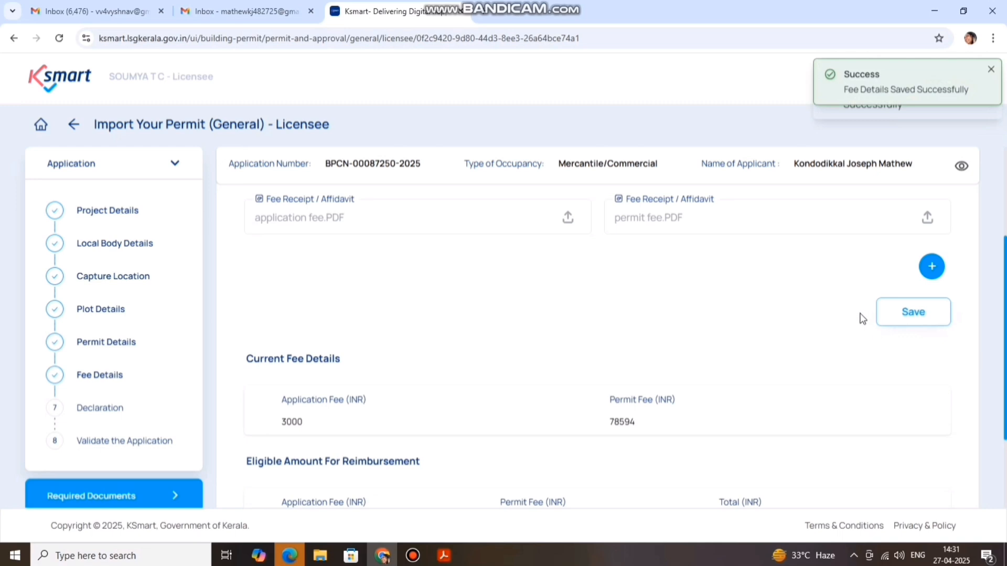
pyautogui.scroll(-1, 860, 320)
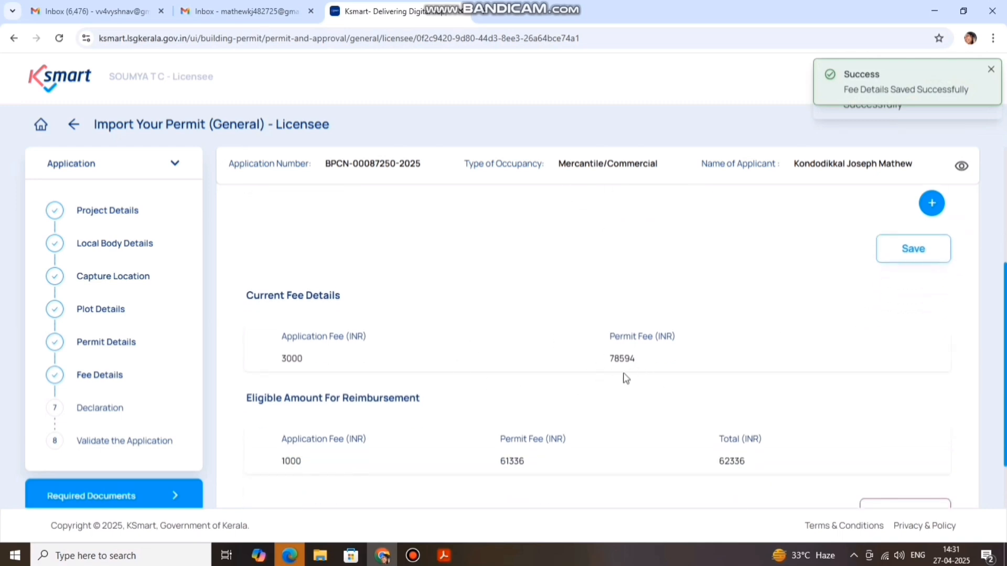
pyautogui.scroll(-1, 750, 331)
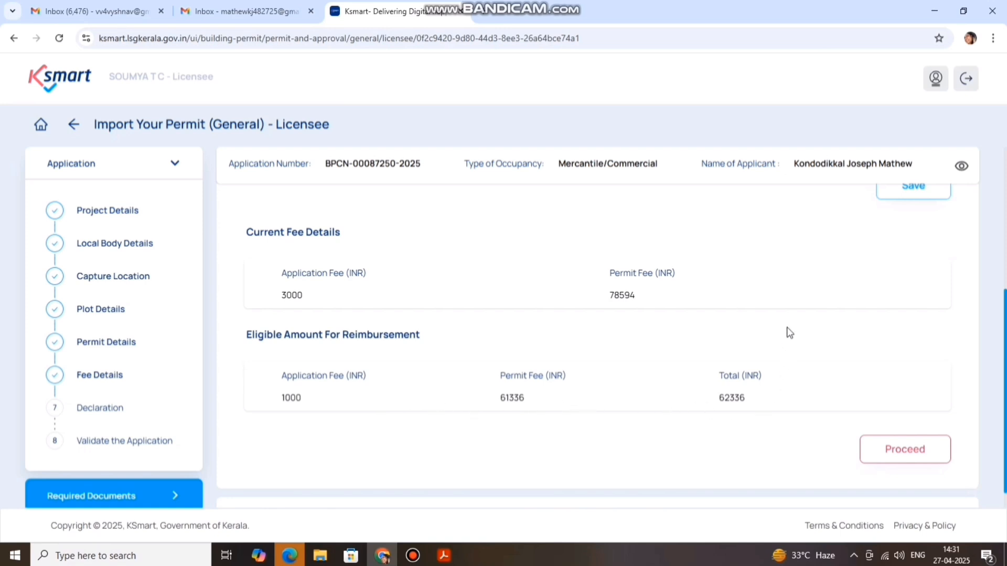
pyautogui.scroll(-1, 787, 333)
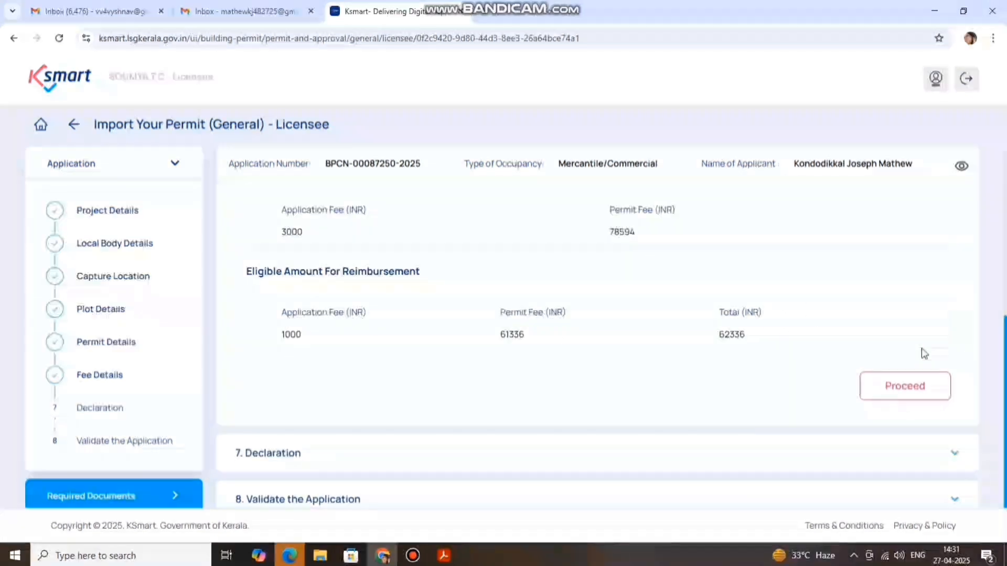
# Tick I Agree in the 7. Declaration section and proceed to validation
pyautogui.click(884, 387)
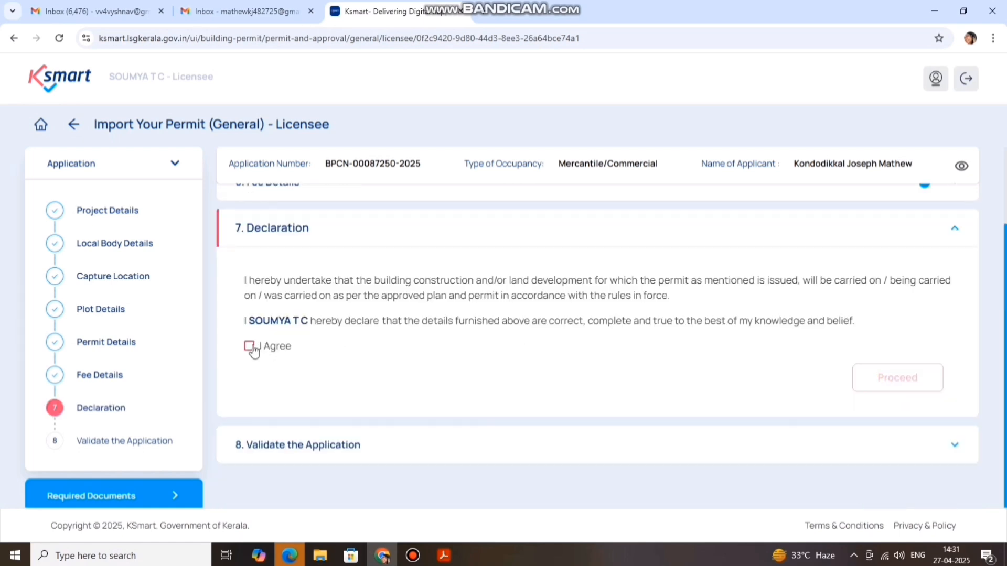
pyautogui.click(250, 347)
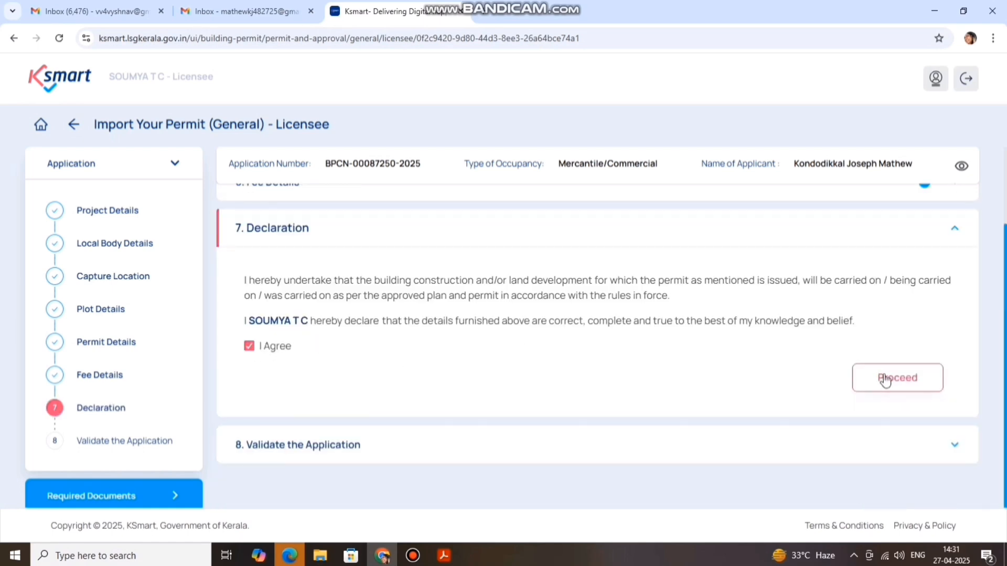
pyautogui.click(885, 380)
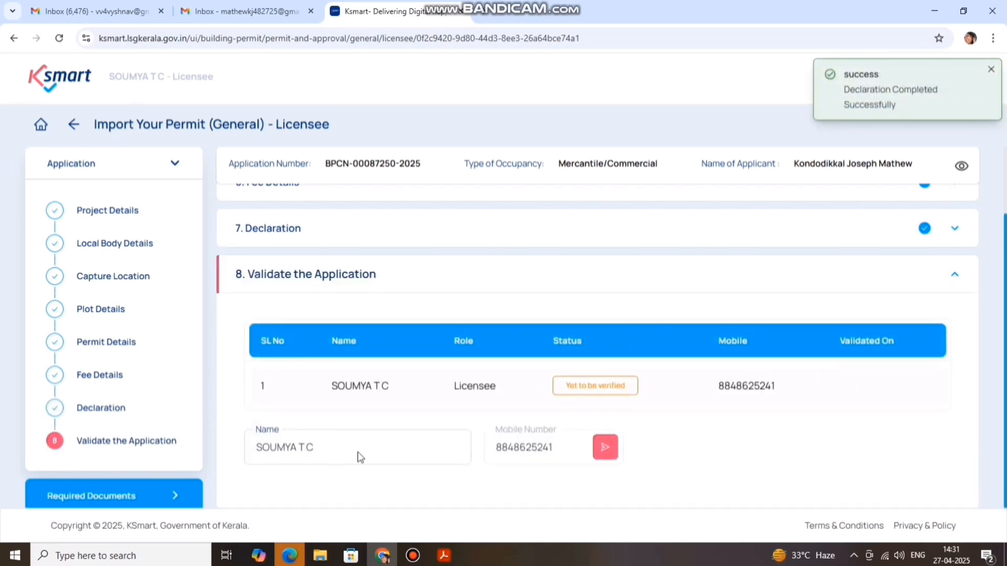
# Send an OTP to the licensee's mobile, enter the received code, and confirm validation
pyautogui.click(605, 447)
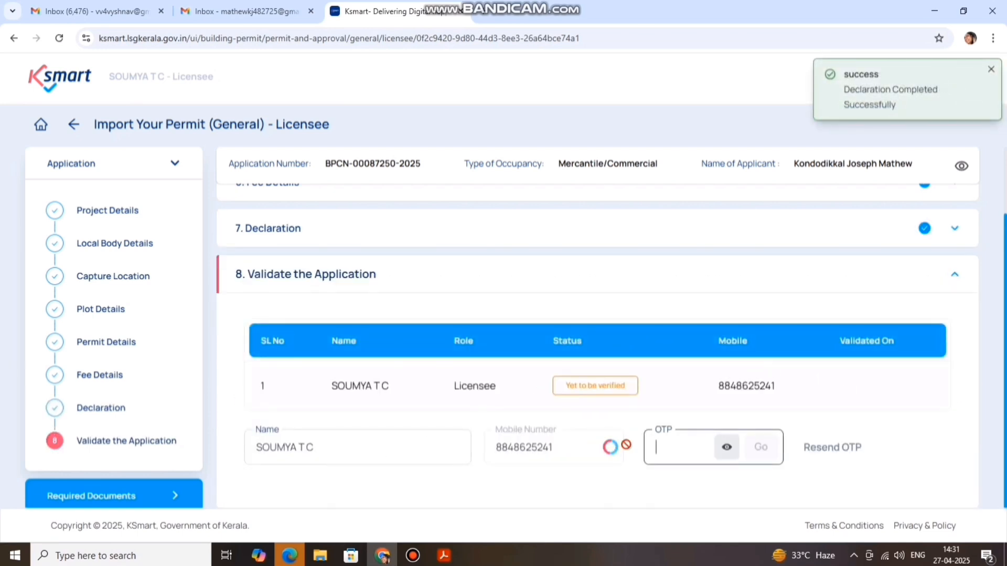
pyautogui.moveTo(697, 451); pyautogui.dragTo(657, 452)
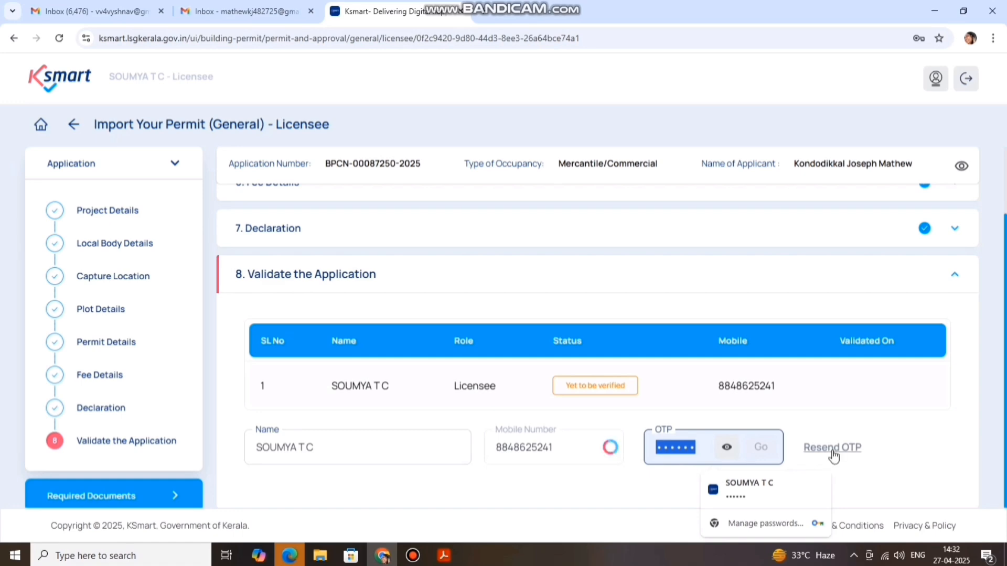
pyautogui.scroll(-1, 915, 440)
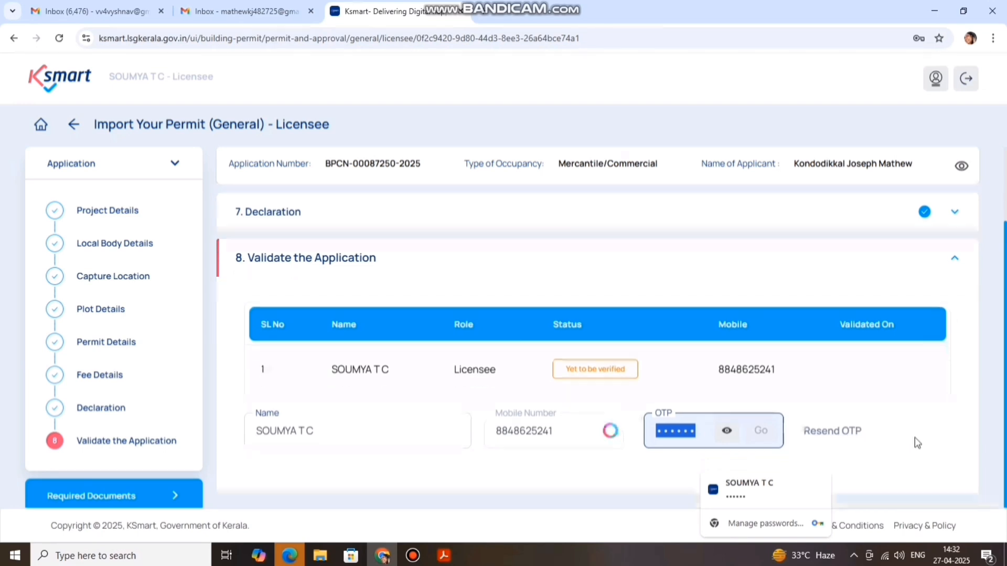
pyautogui.write('••••••')
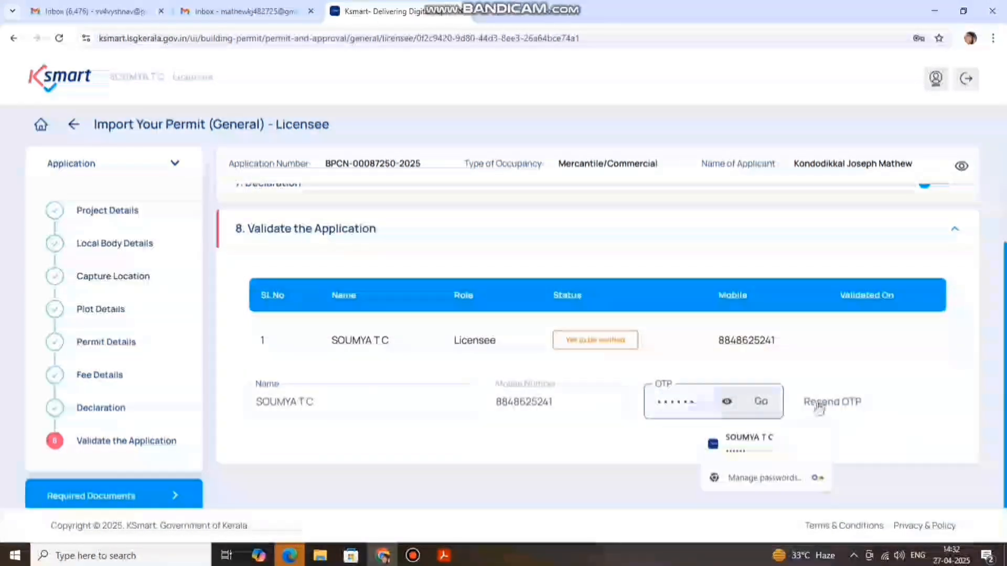
pyautogui.moveTo(694, 403); pyautogui.dragTo(656, 406)
pyautogui.press('BackSpace')
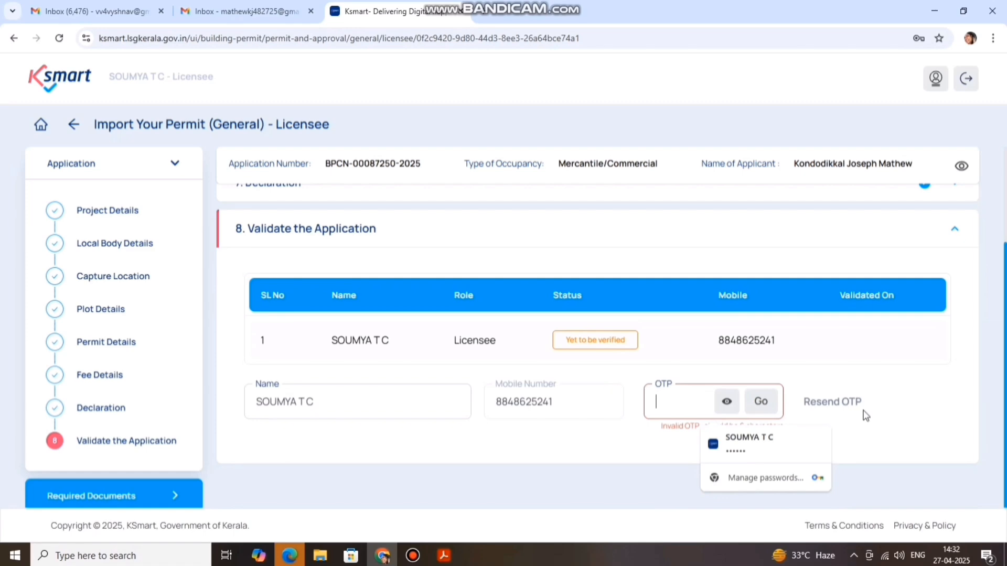
pyautogui.write('••••••')
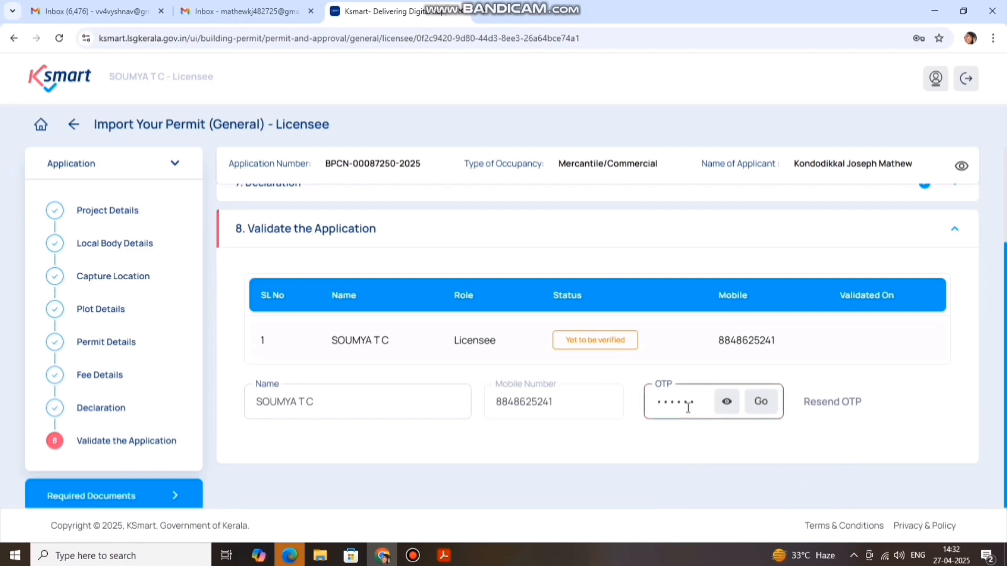
pyautogui.click(753, 410)
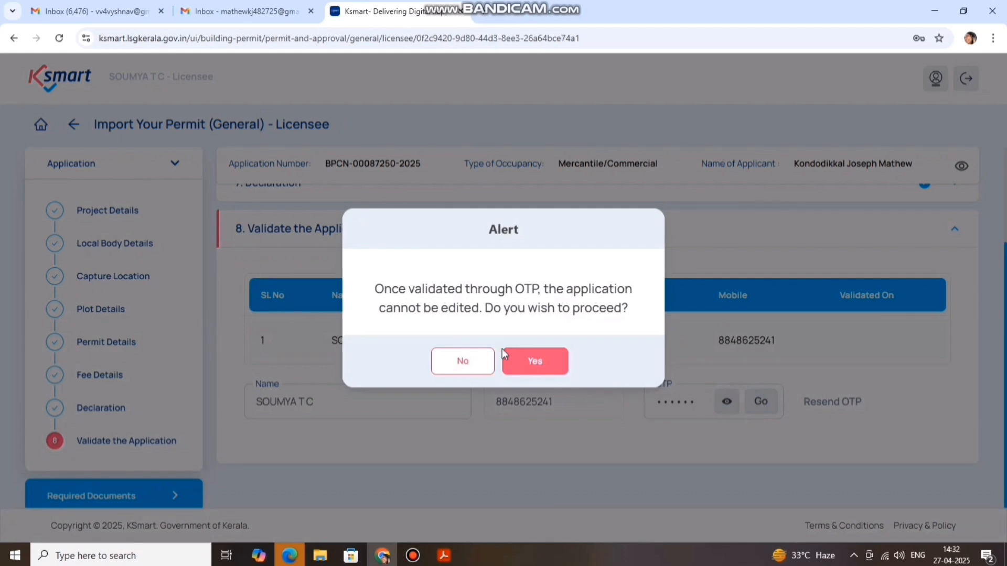
pyautogui.click(535, 361)
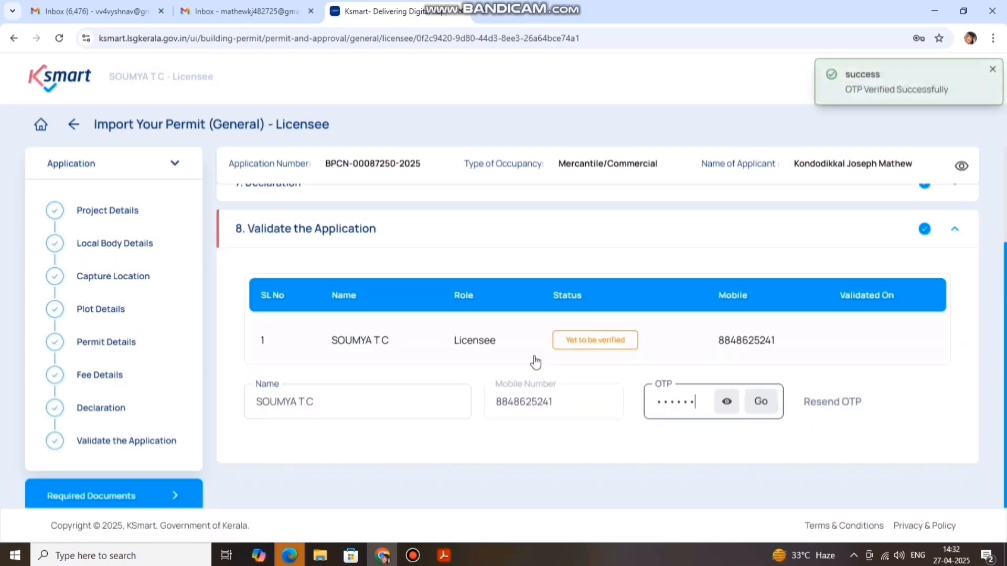
# Dismiss the password prompt, forward the application to the owner, and acknowledge the success message
pyautogui.click(921, 234)
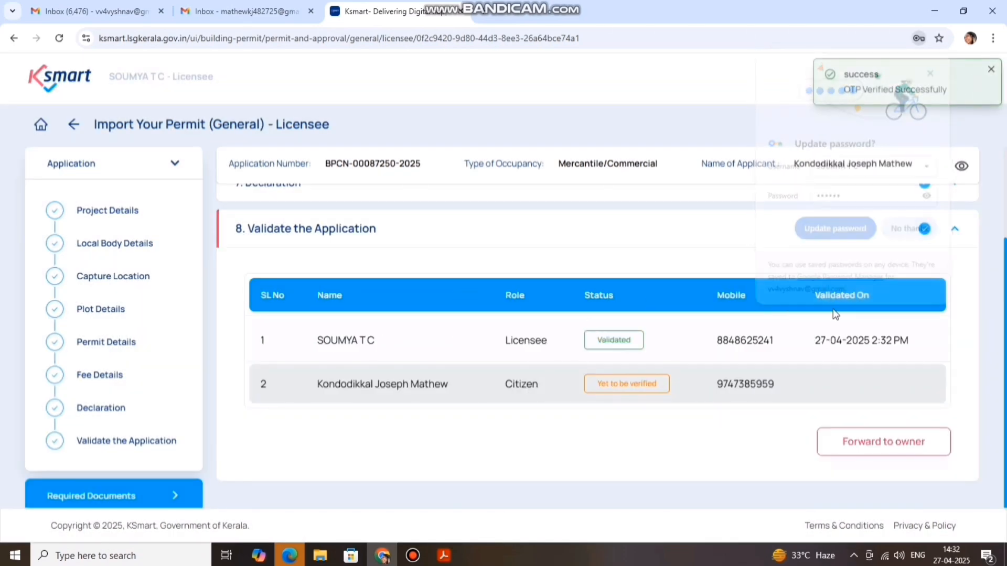
pyautogui.scroll(-1, 842, 405)
pyautogui.click(876, 428)
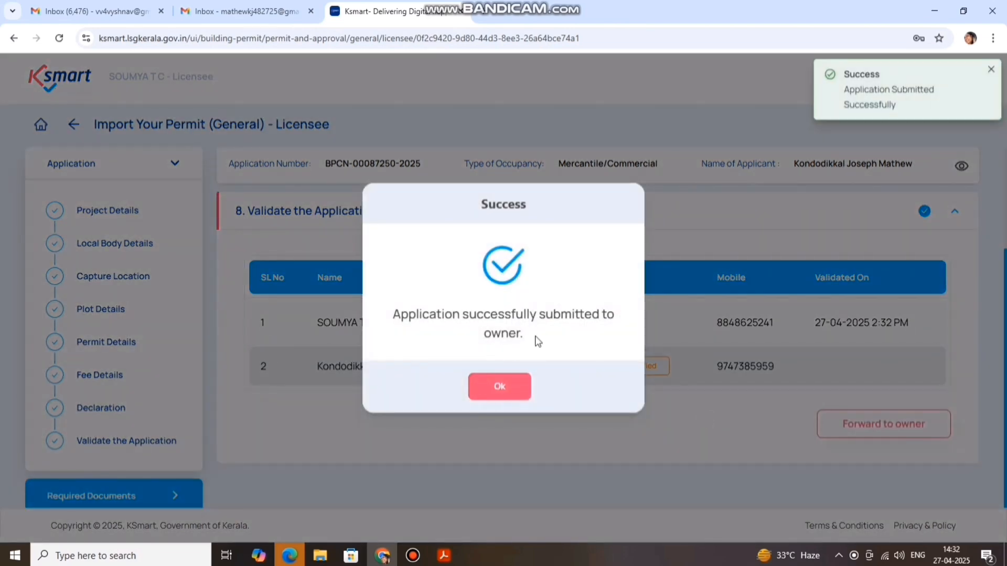
pyautogui.click(515, 392)
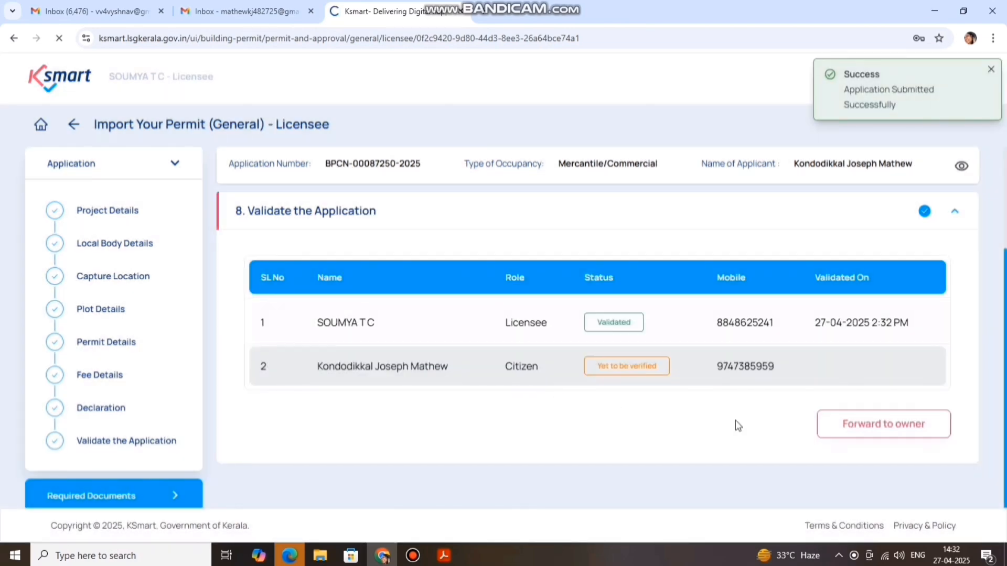